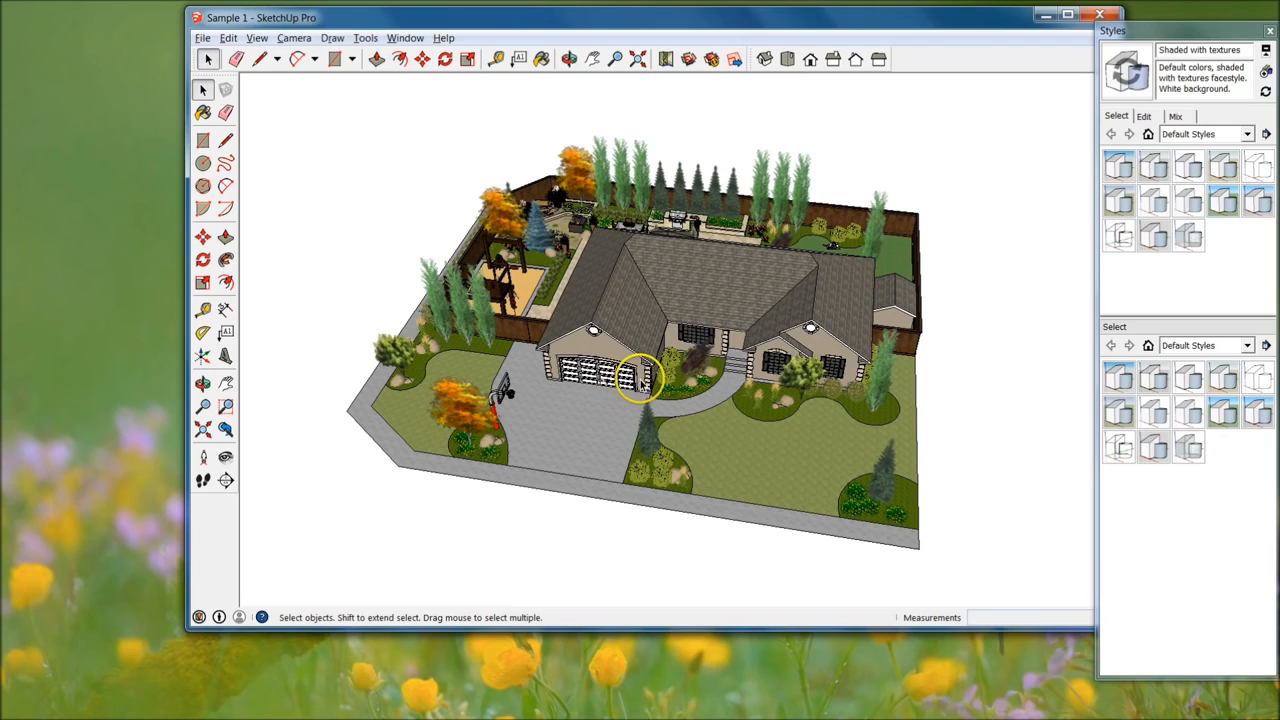
Examine the Sample 1 house, play area and backyard patio from several angles and close the model.
middle_drag(480, 380, 788, 404)
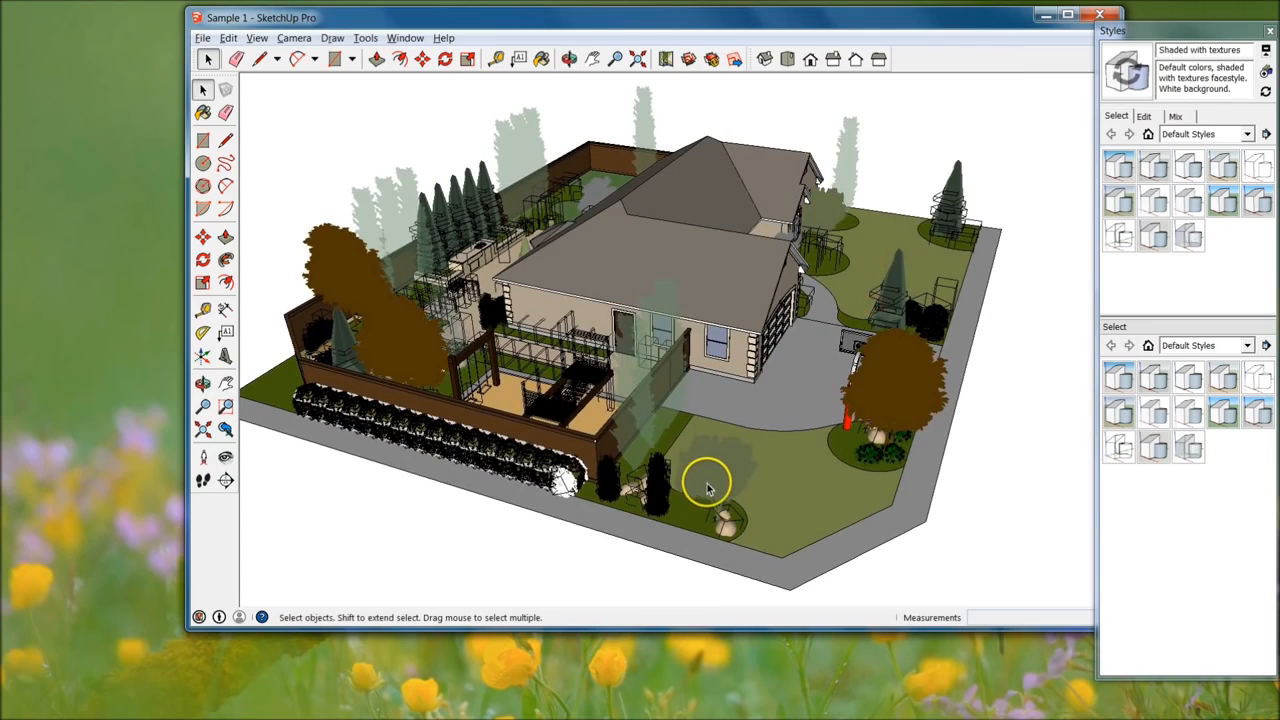
middle_drag(510, 378, 823, 477)
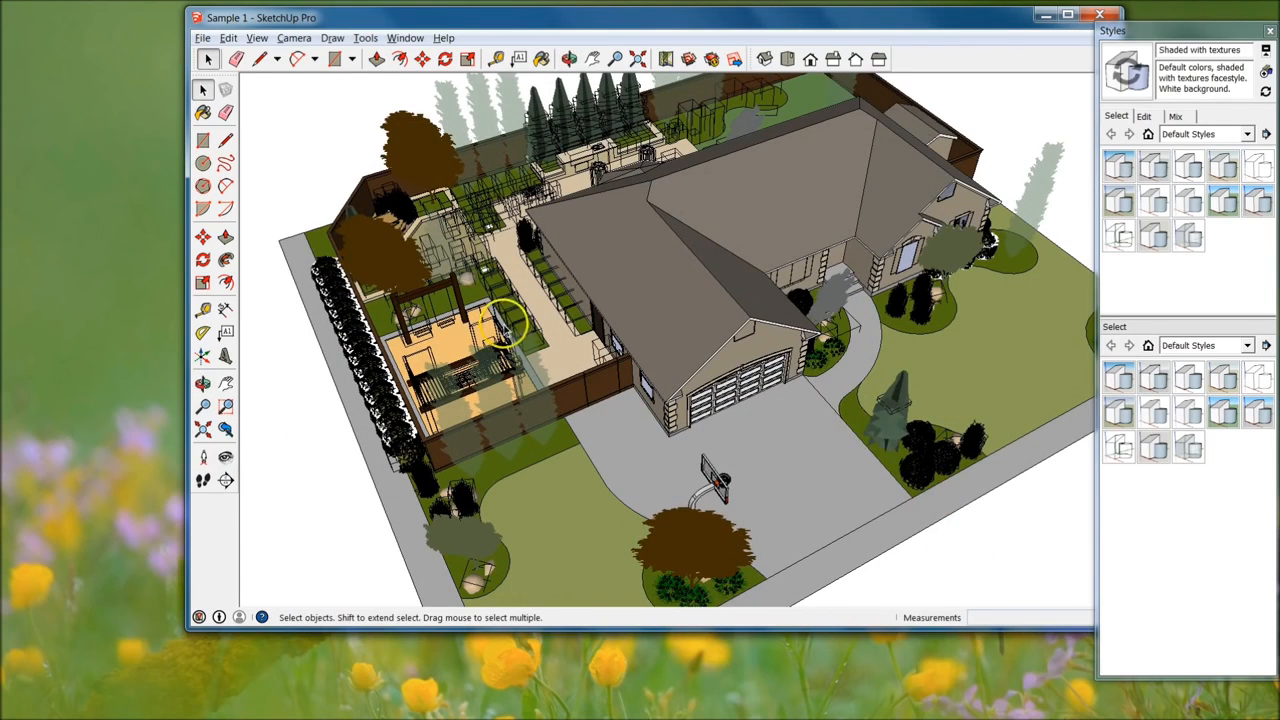
middle_drag(393, 255, 458, 190)
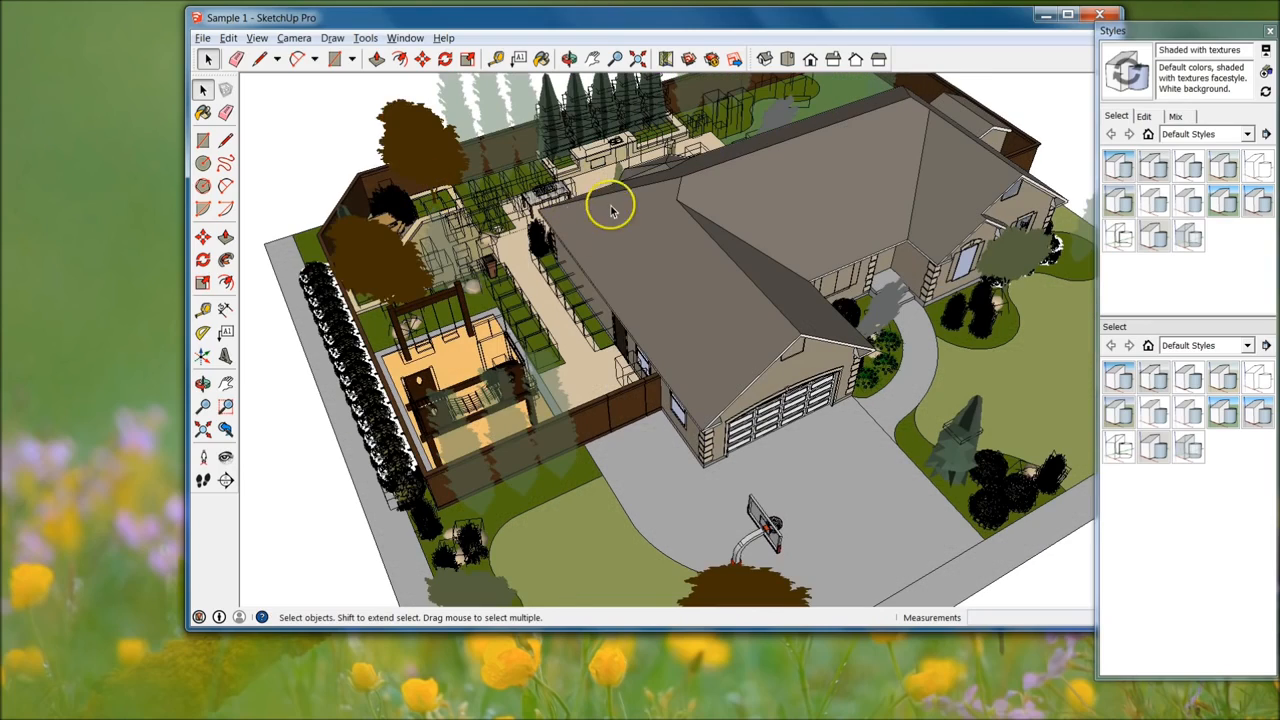
middle_drag(563, 170, 451, 257)
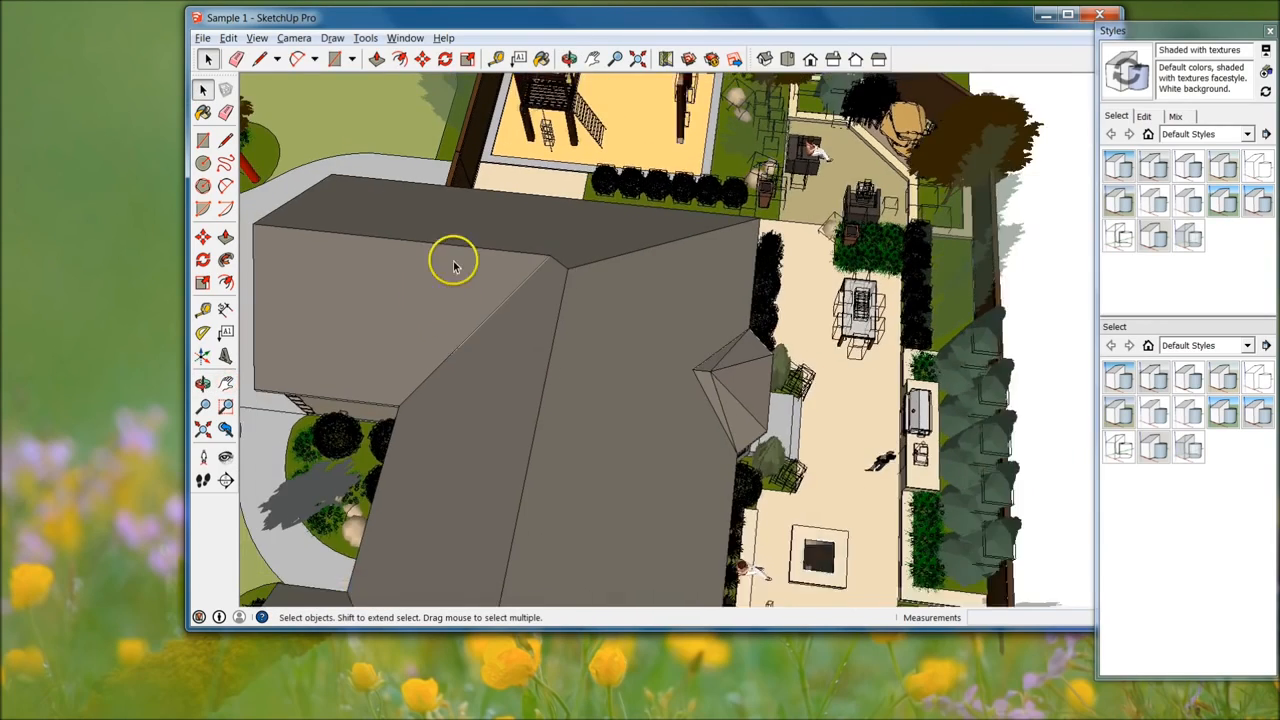
middle_drag(838, 537, 826, 250)
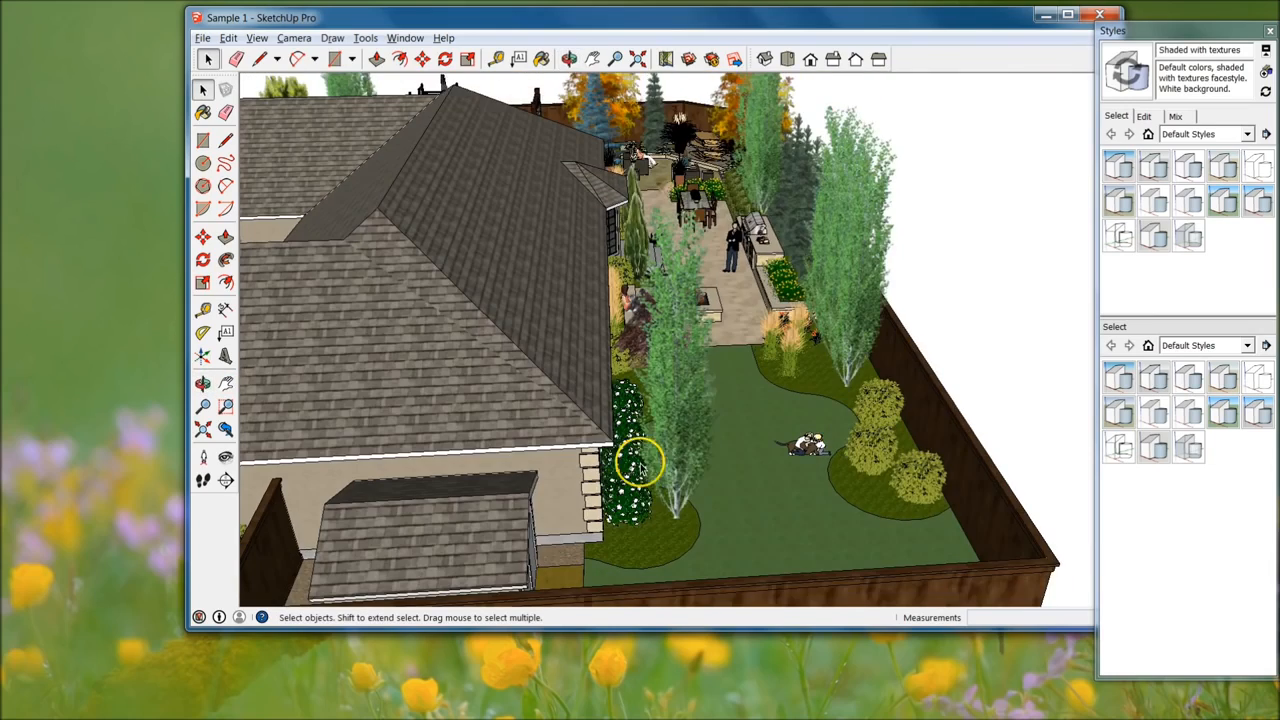
middle_drag(757, 218, 643, 311)
scroll(731, 160, up, 4)
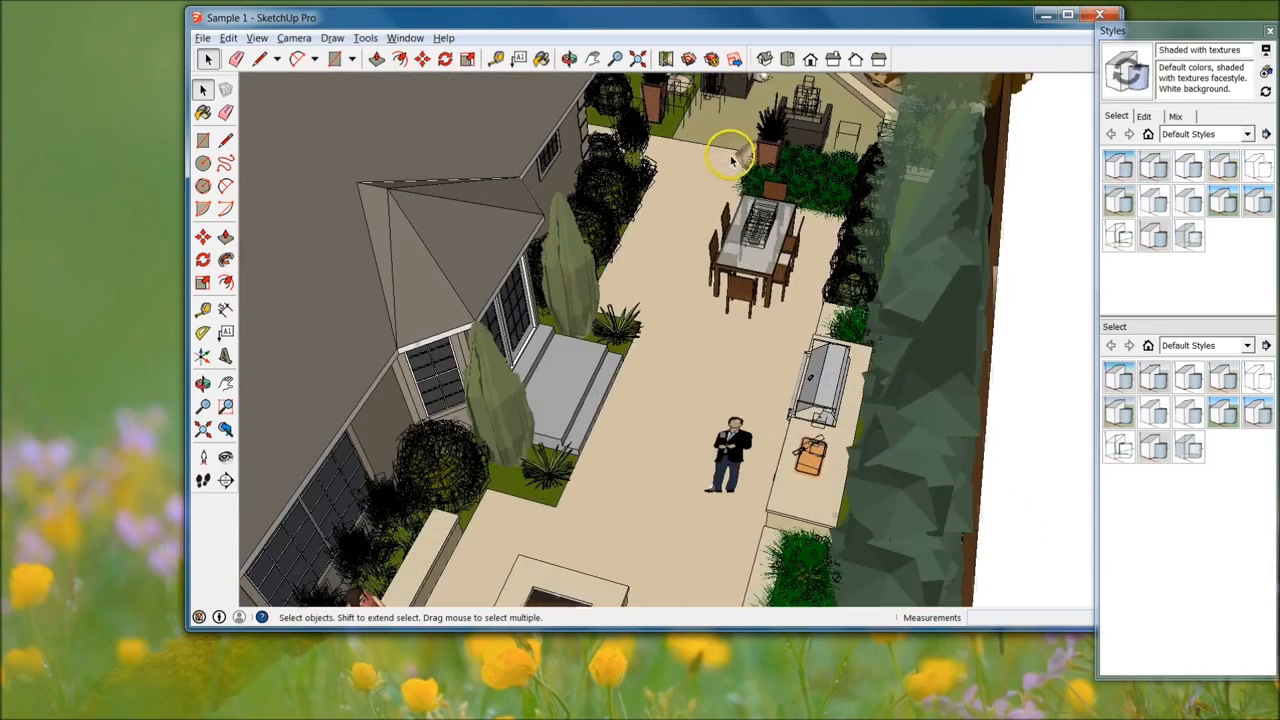
shift+middle_drag(686, 411, 749, 614)
shift+middle_drag(752, 226, 733, 353)
middle_drag(655, 370, 800, 265)
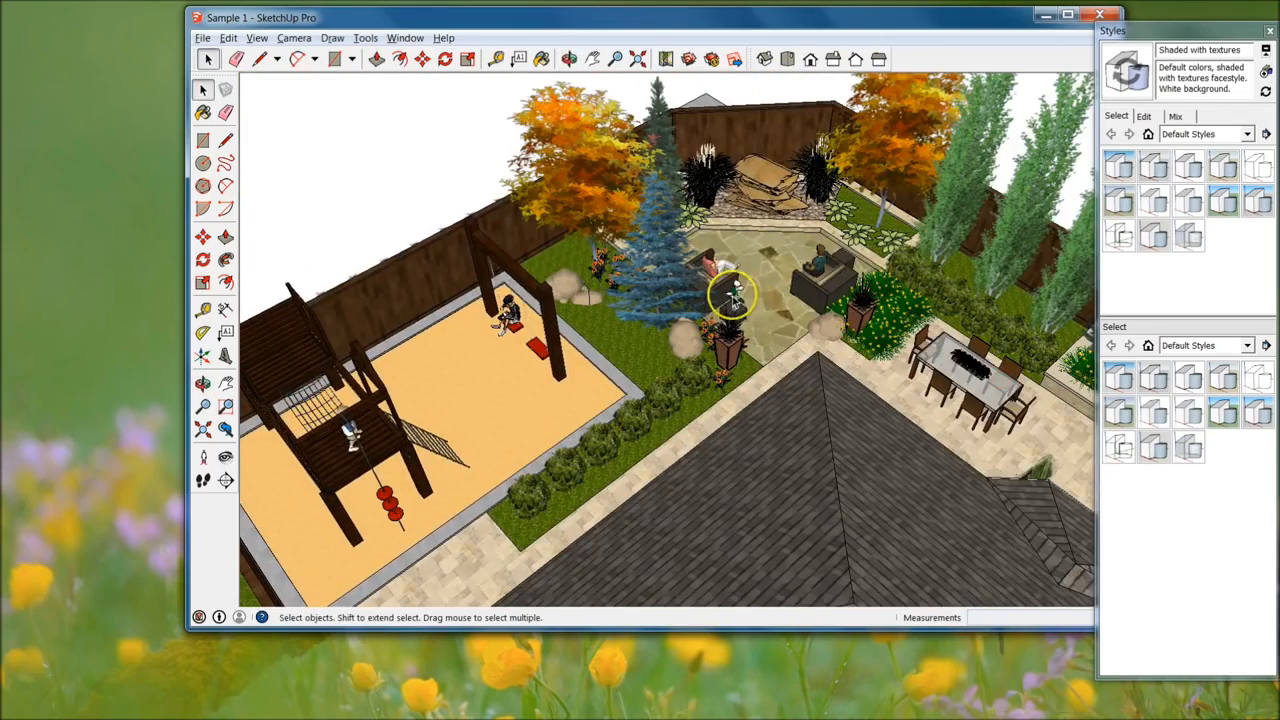
click(1098, 15)
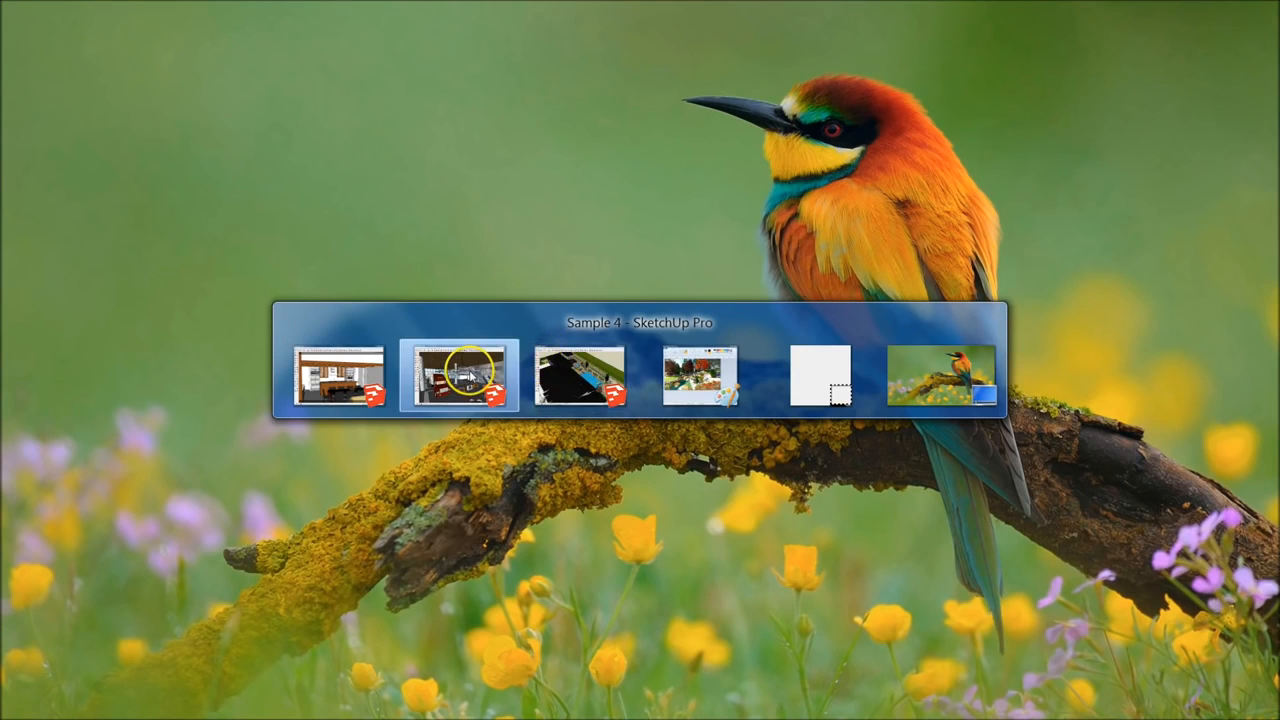
Examine the hall interior in the Sample 4 model and the kitchen island and cabinets in the Sample 2 model.
click(466, 375)
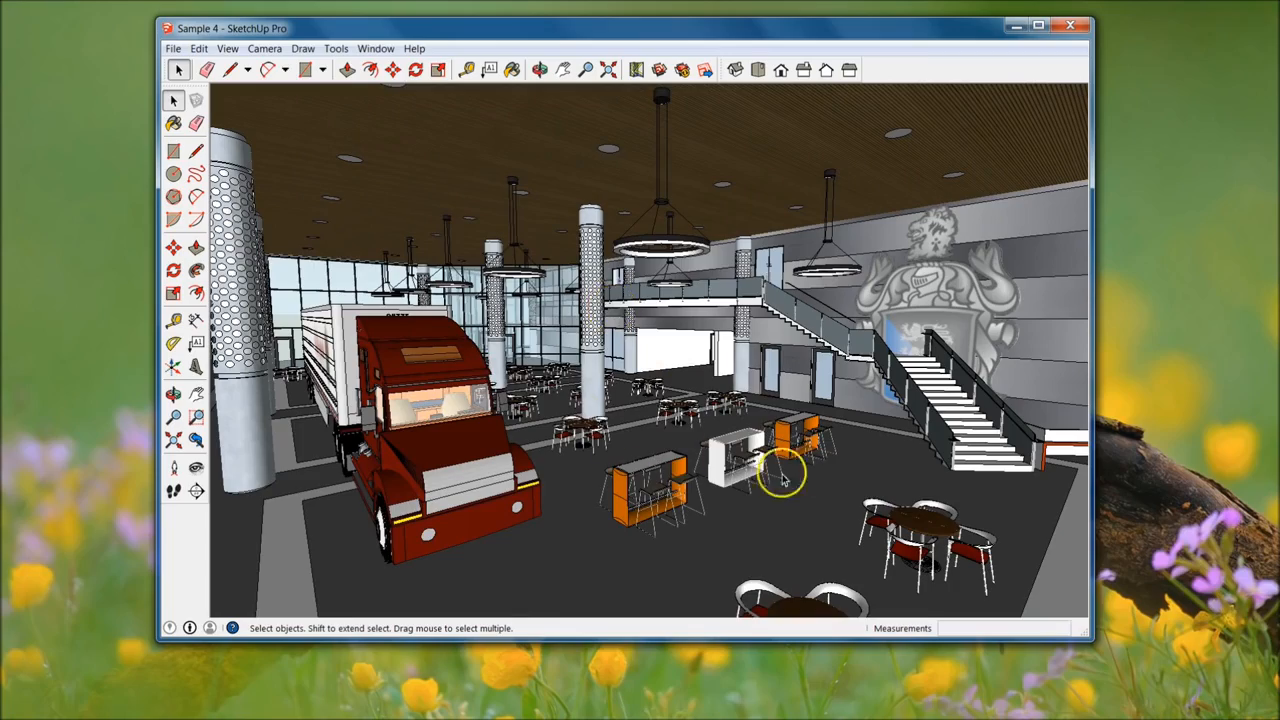
middle_drag(784, 480, 690, 363)
key(alt+Tab)
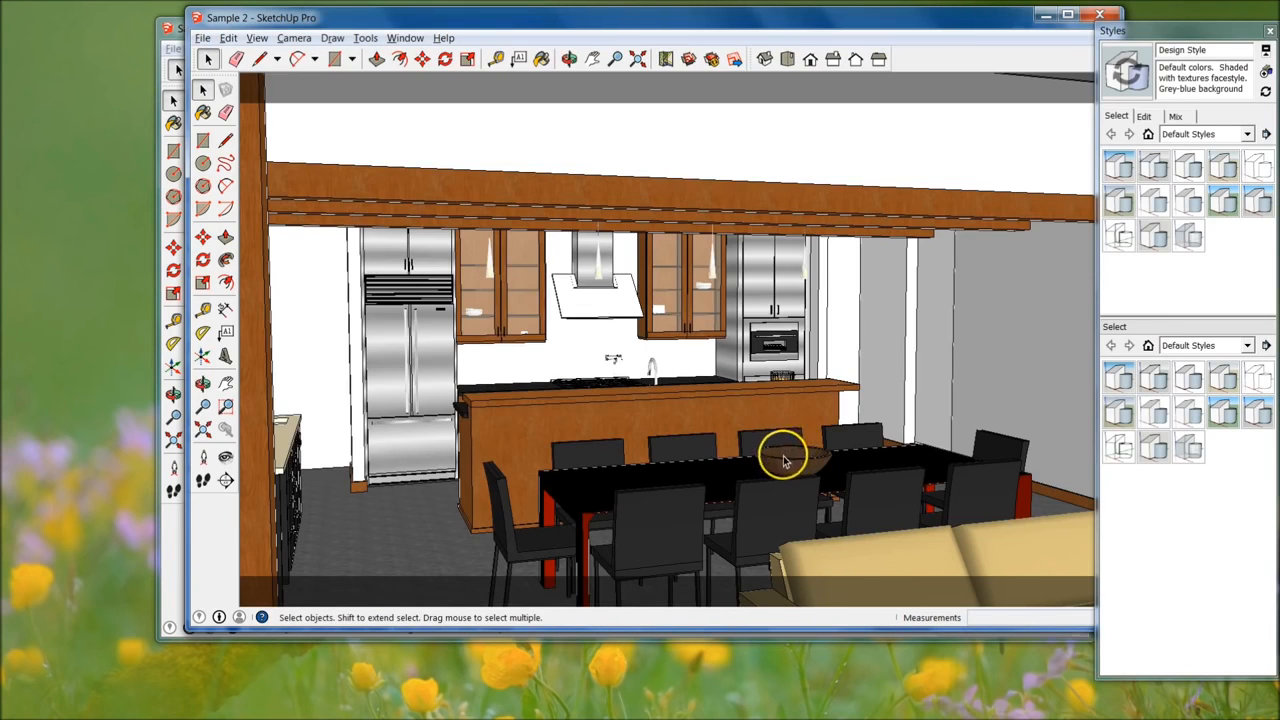
middle_drag(823, 418, 783, 400)
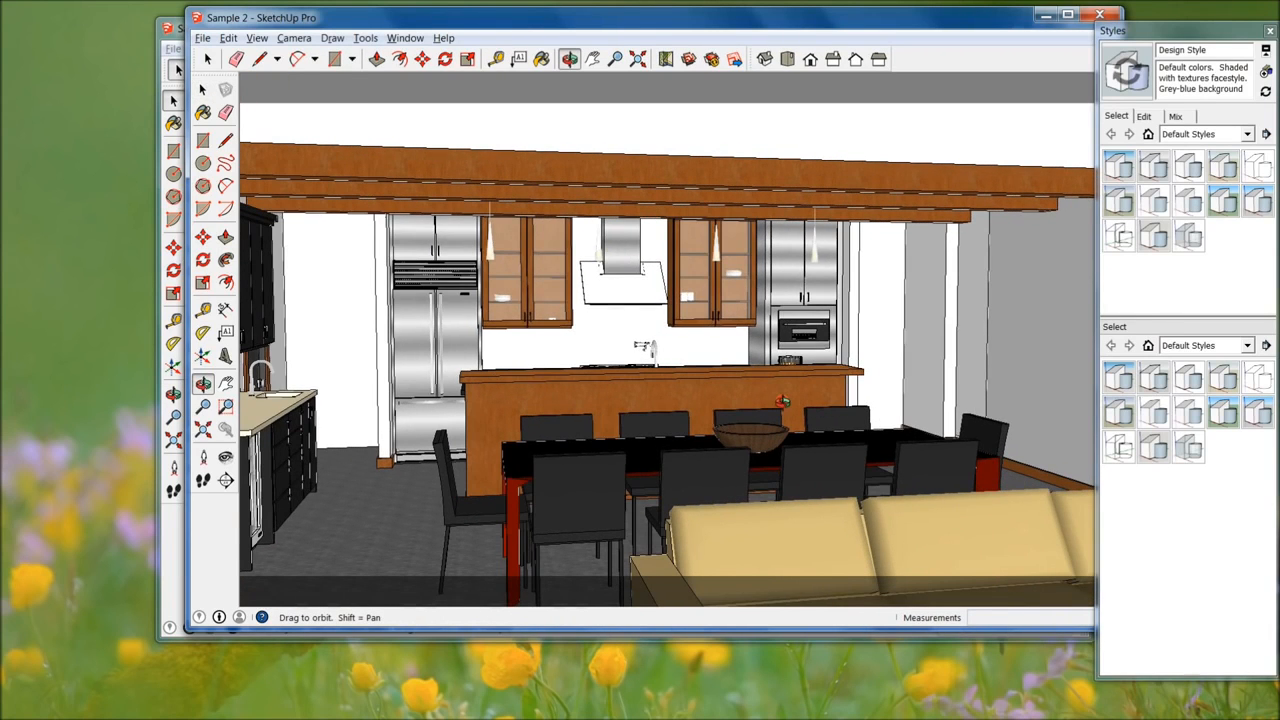
middle_drag(652, 431, 843, 408)
scroll(800, 358, up, 3)
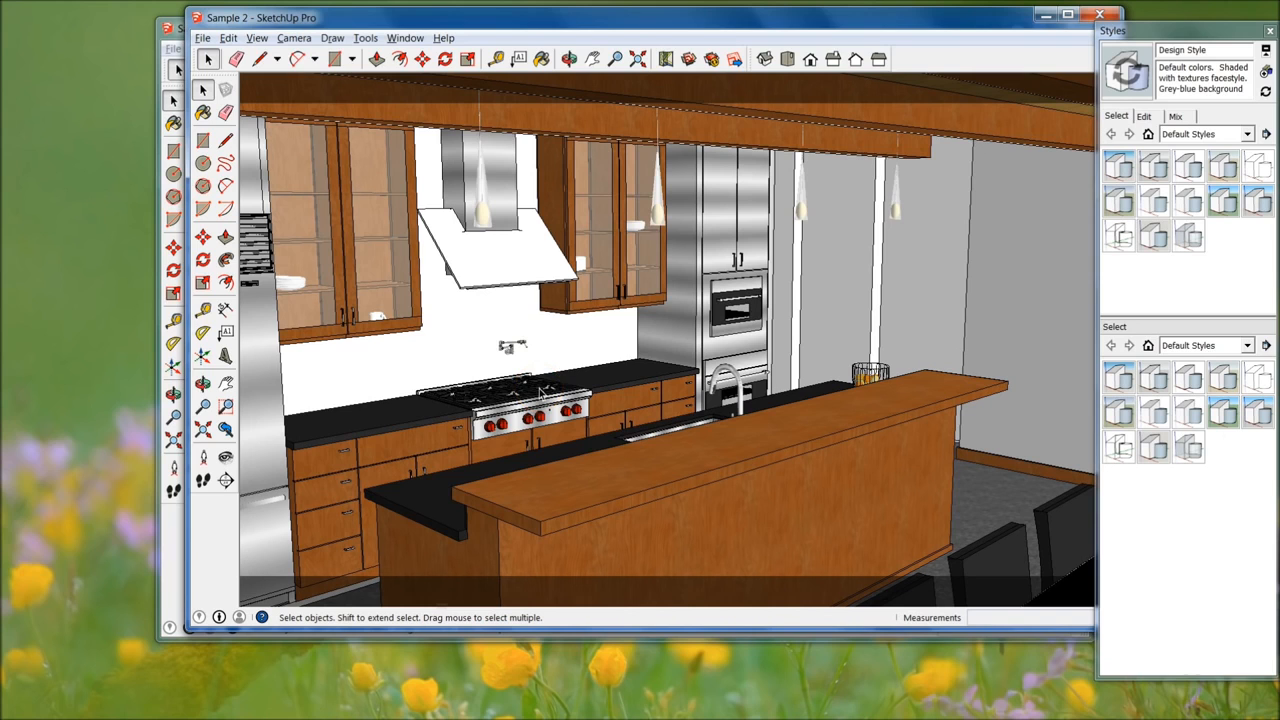
middle_drag(878, 428, 805, 417)
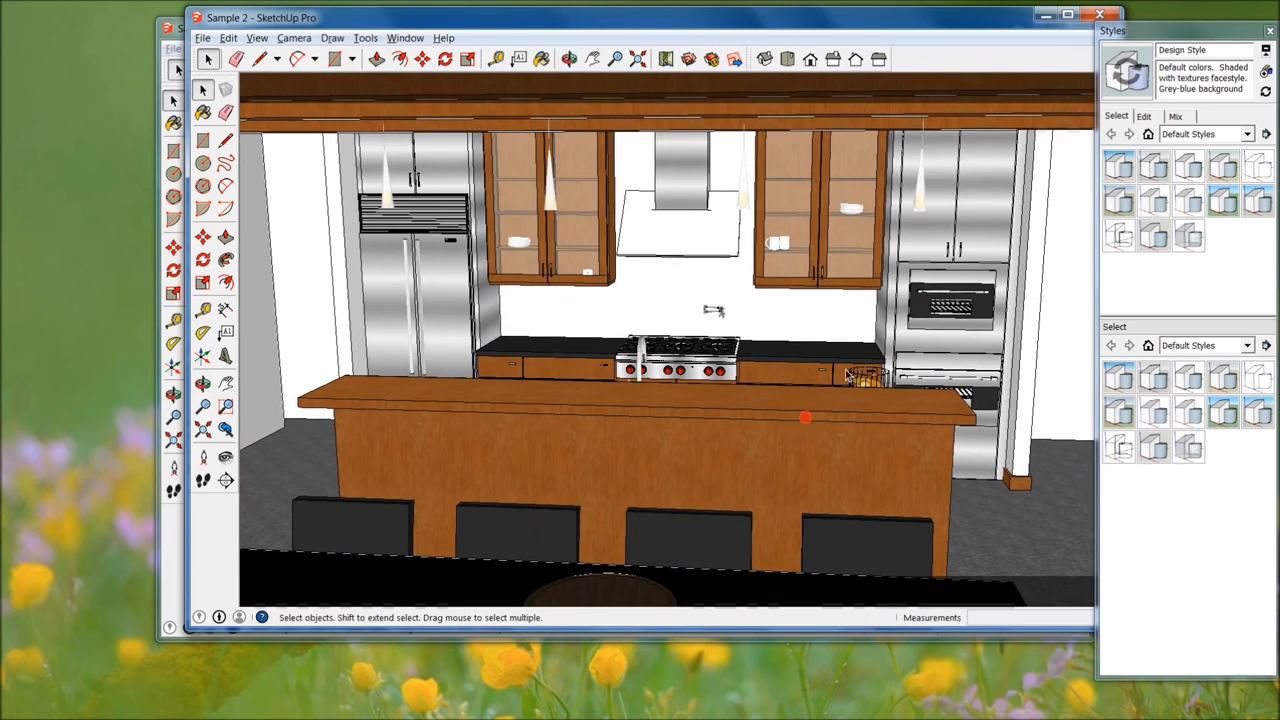
Switch to the Sample 3 model and examine its pool, pergola, covered patio and front facade.
key(alt+Tab)
click(572, 371)
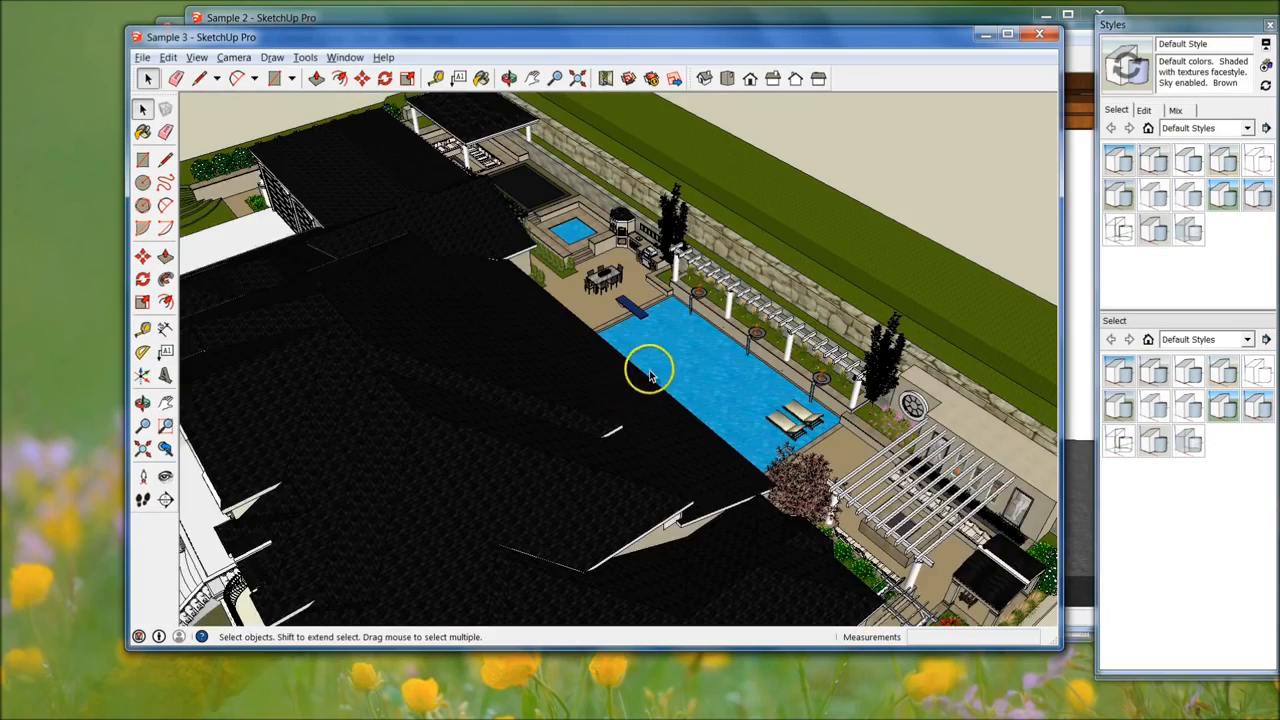
middle_drag(649, 369, 565, 293)
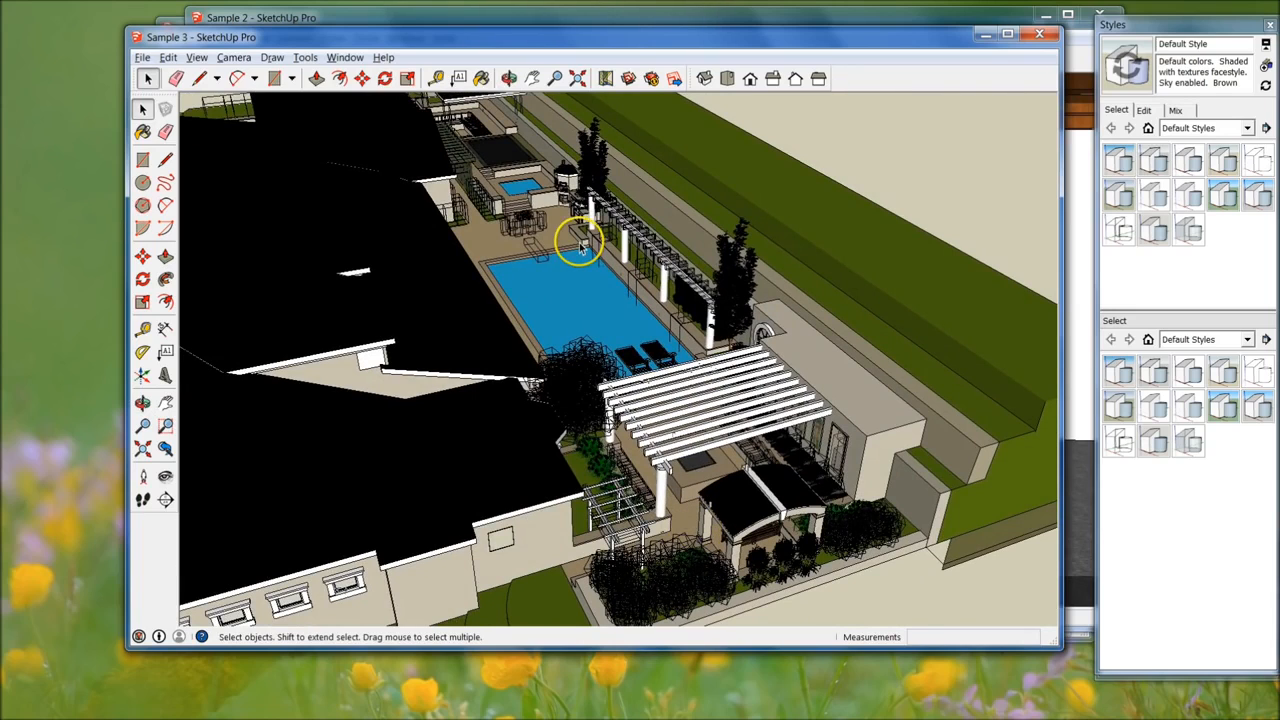
scroll(472, 178, up, 5)
shift+middle_drag(586, 286, 739, 482)
middle_drag(858, 572, 560, 272)
mouse_move(634, 442)
middle_down()
mouse_move(606, 471)
mouse_move(523, 482)
mouse_move(617, 486)
mouse_move(542, 481)
middle_up()
scroll(904, 228, up, 3)
middle_drag(906, 226, 924, 295)
scroll(827, 188, up, 4)
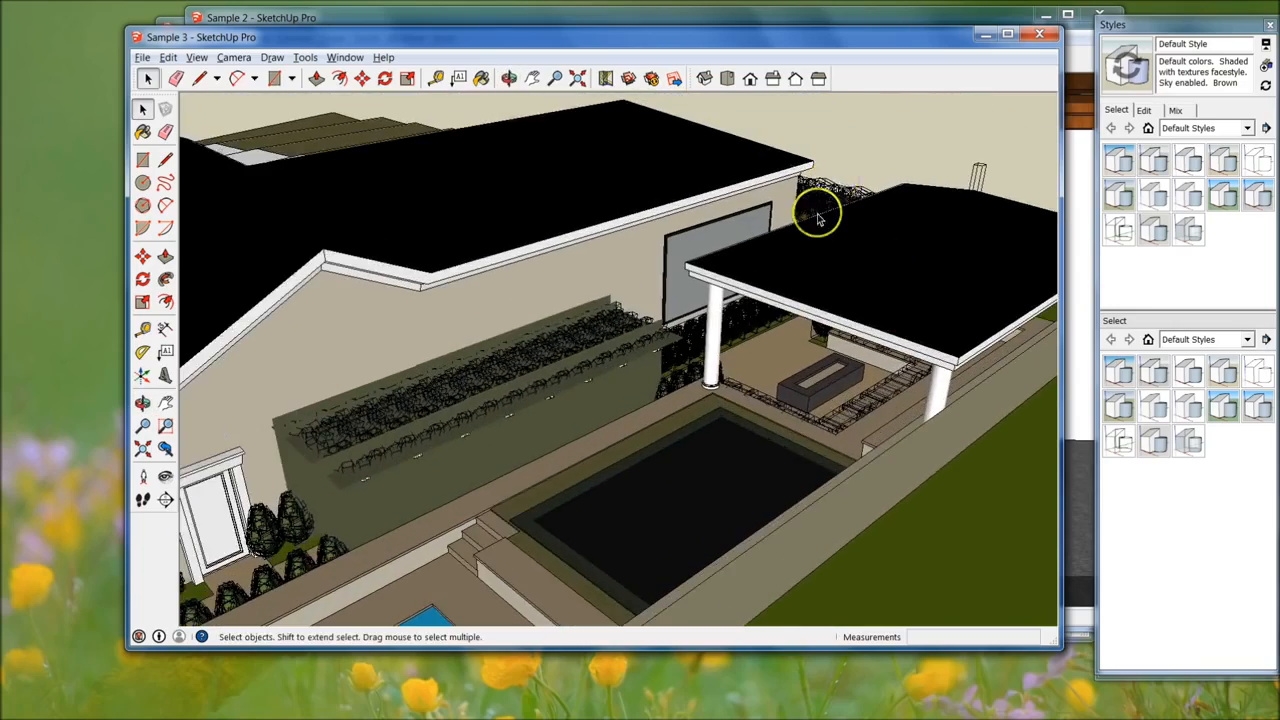
middle_drag(808, 363, 923, 243)
scroll(923, 243, down, 1)
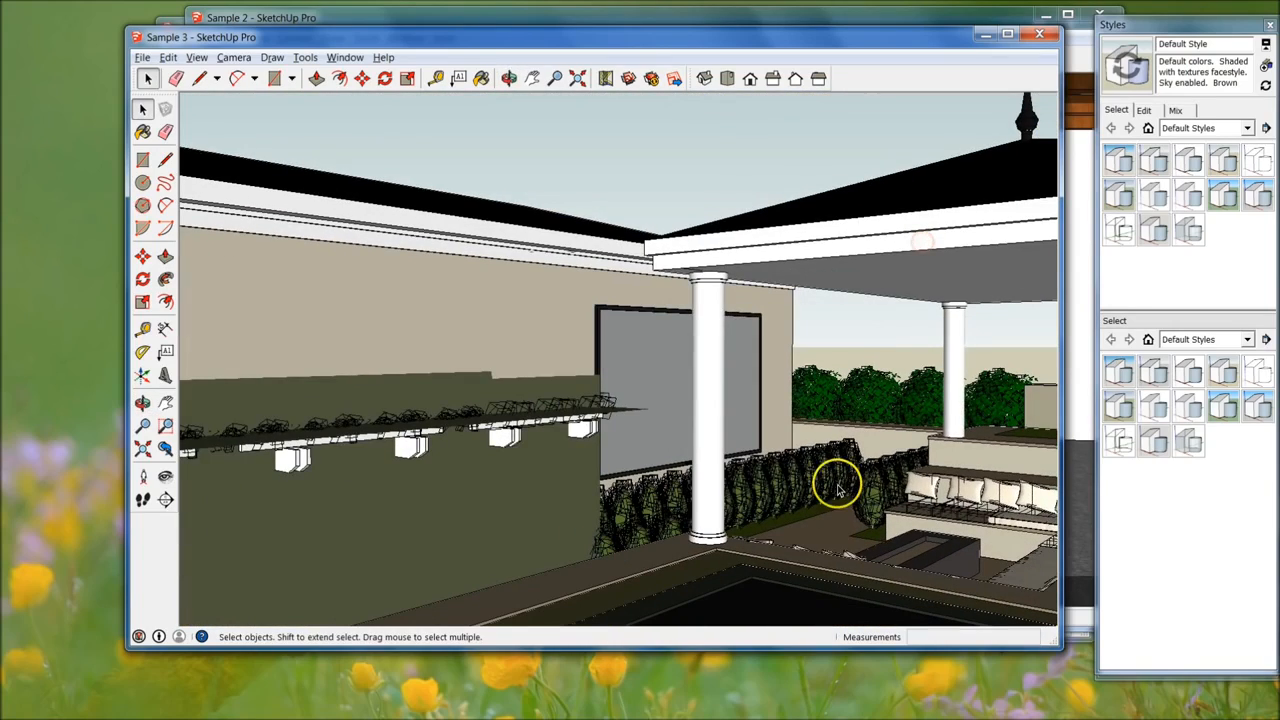
middle_drag(579, 260, 686, 440)
middle_drag(846, 251, 877, 303)
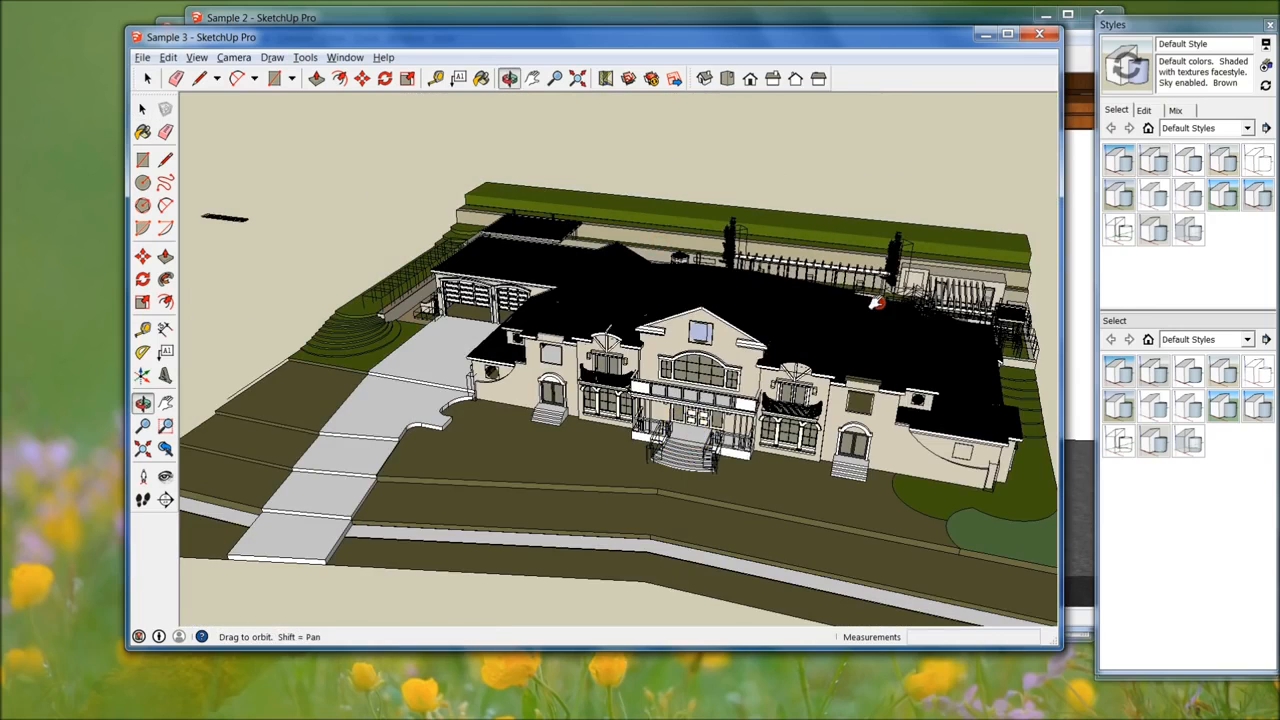
Close the Sample 3, Sample 2 and Sample 4 models.
click(1042, 35)
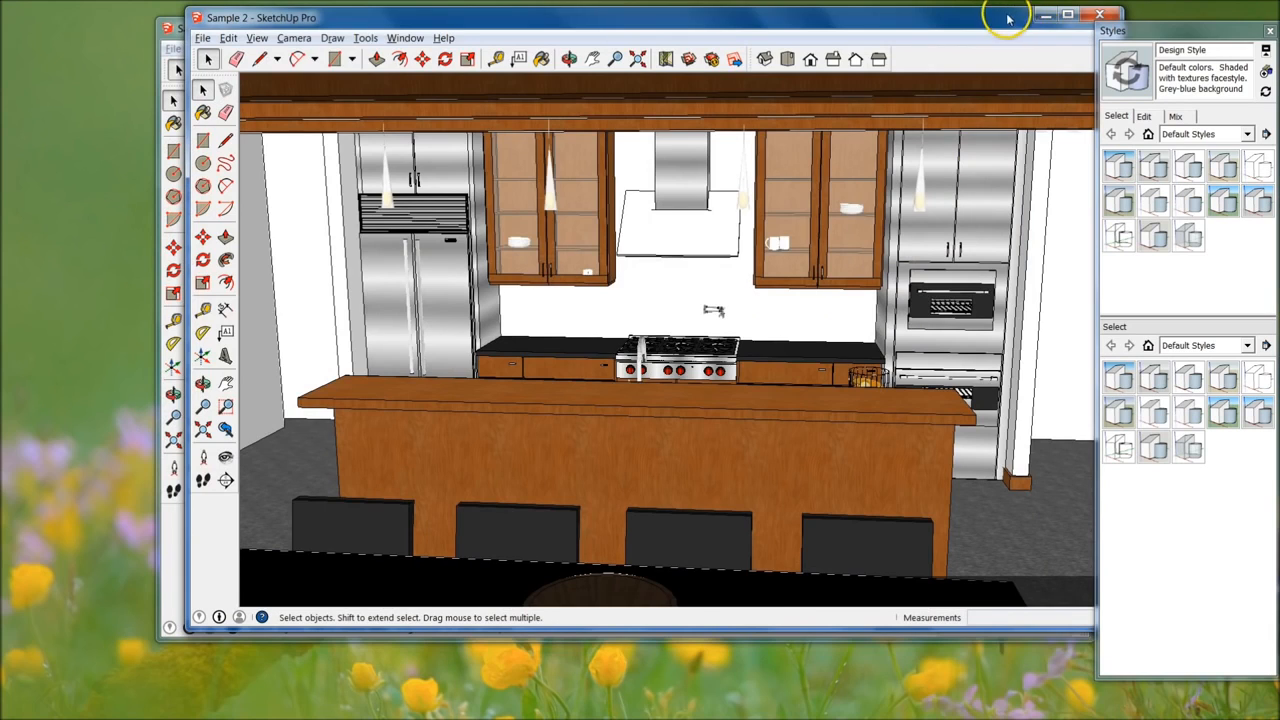
click(1099, 14)
click(1080, 24)
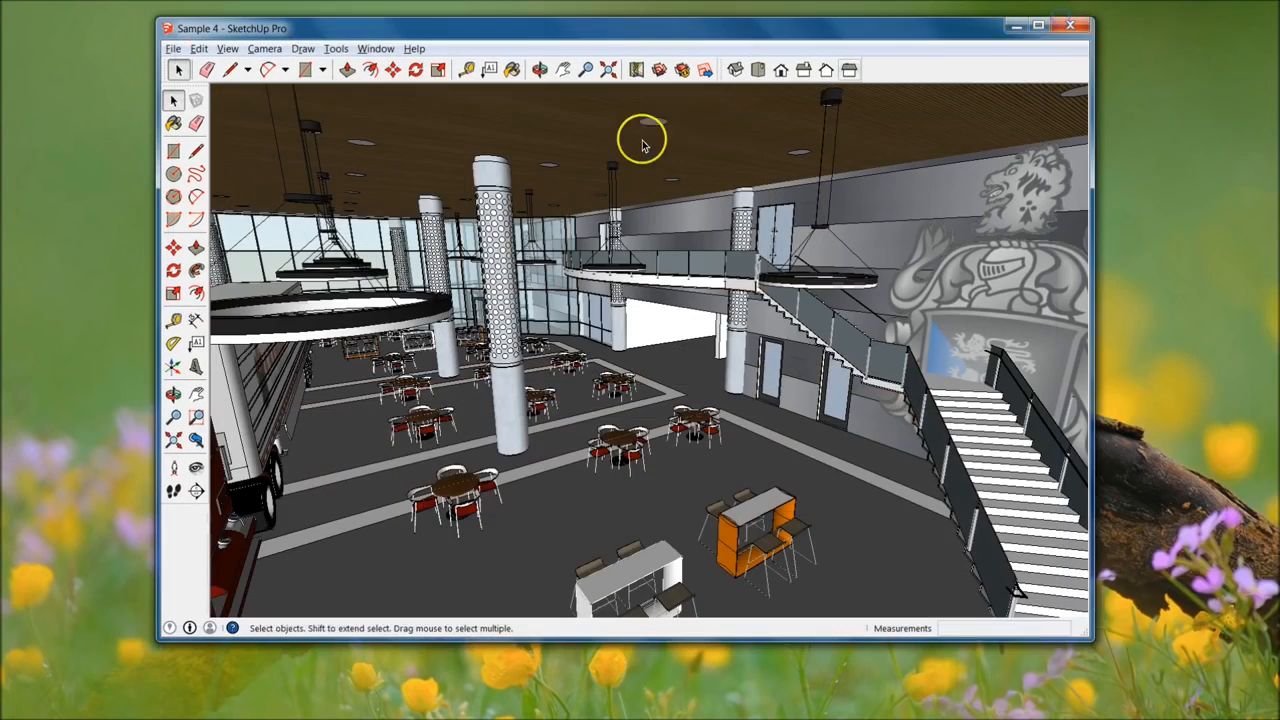
click(1075, 27)
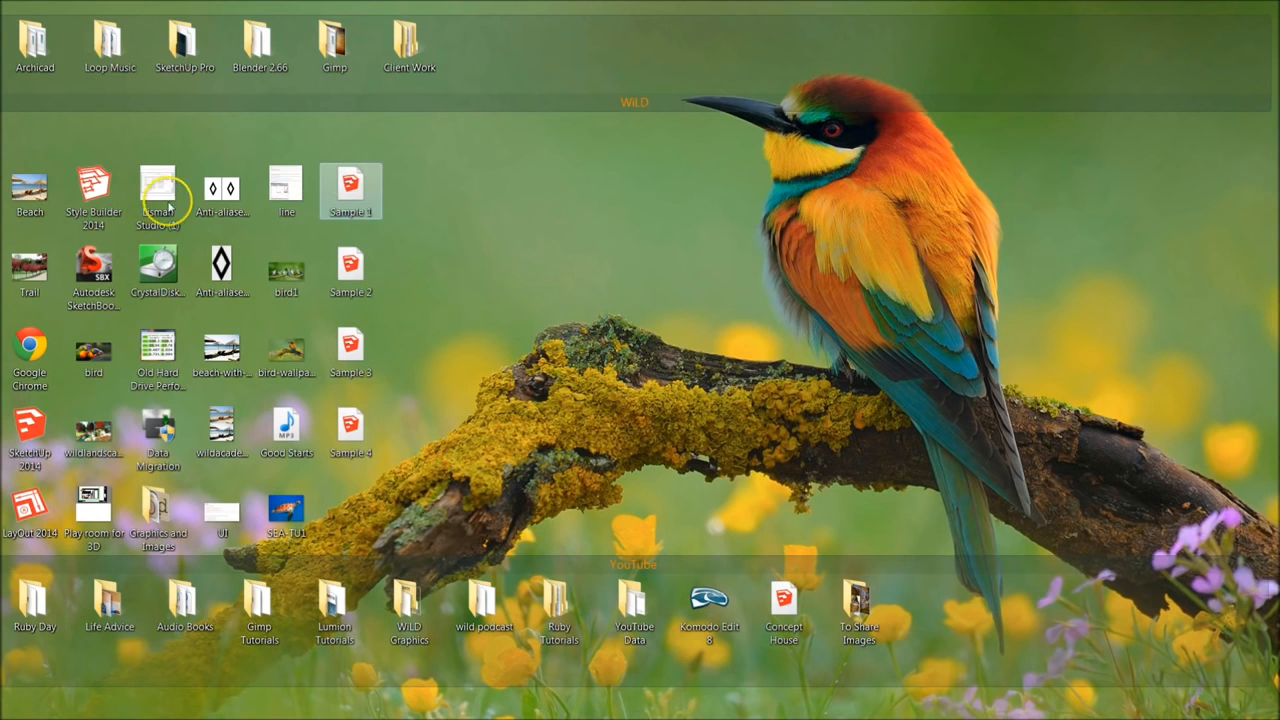
Launch SketchUp 2014 and start a new model with the Simple Template - Feet and Inches.
double_click(30, 425)
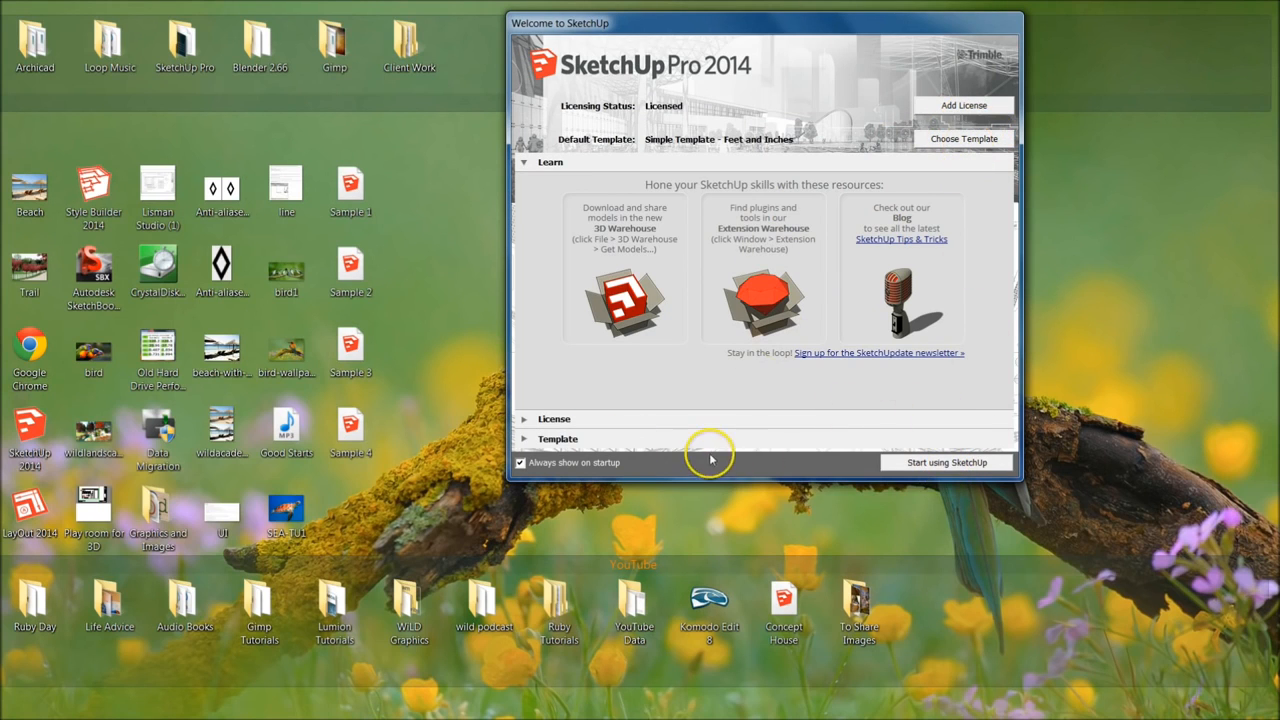
click(519, 439)
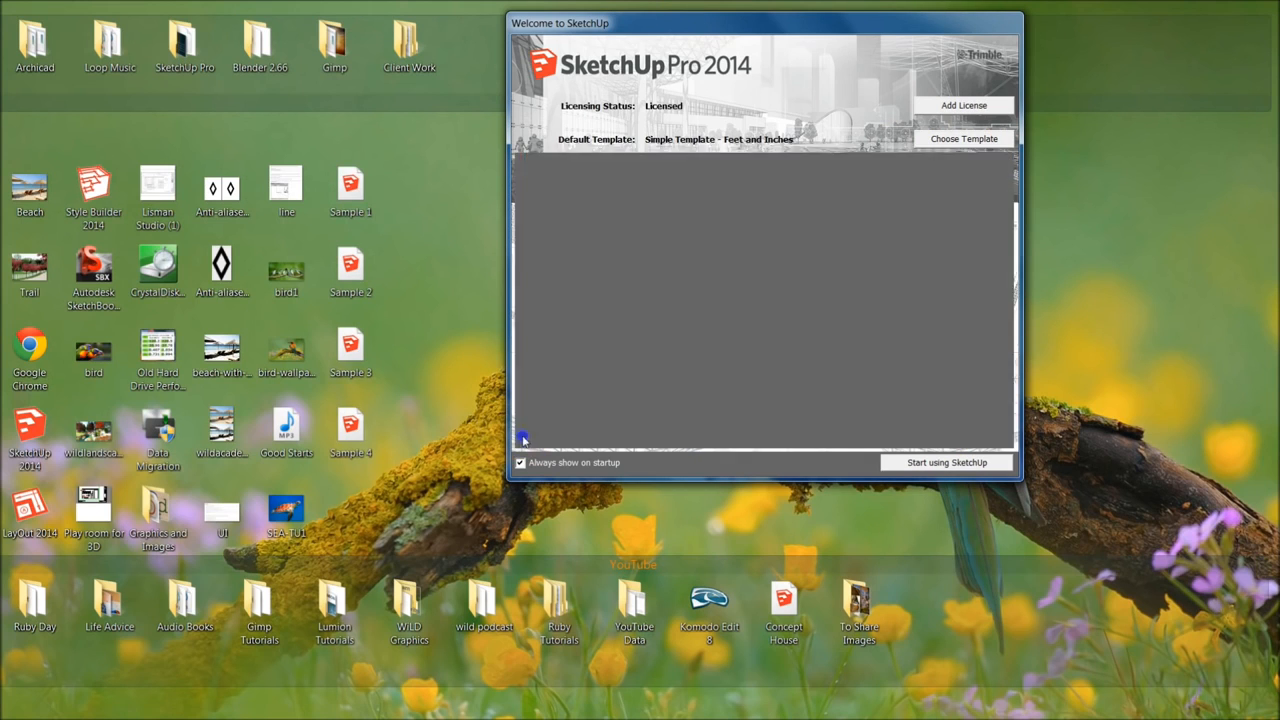
click(573, 264)
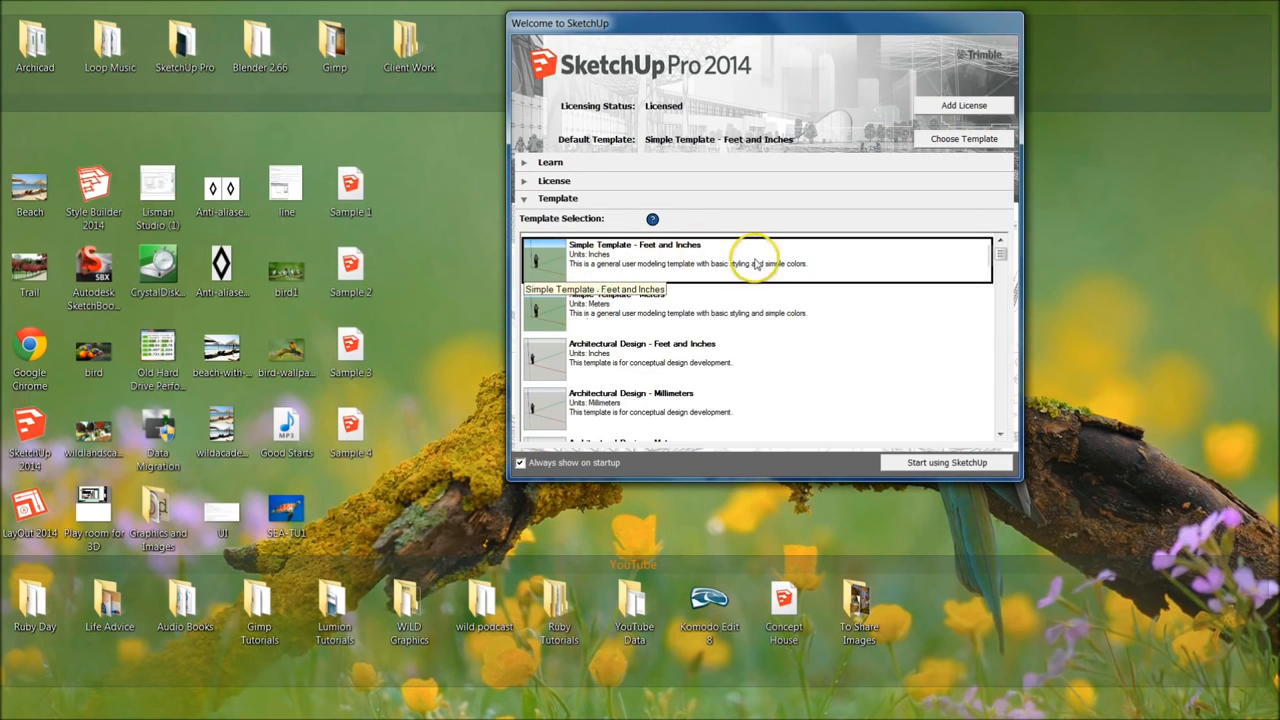
click(955, 468)
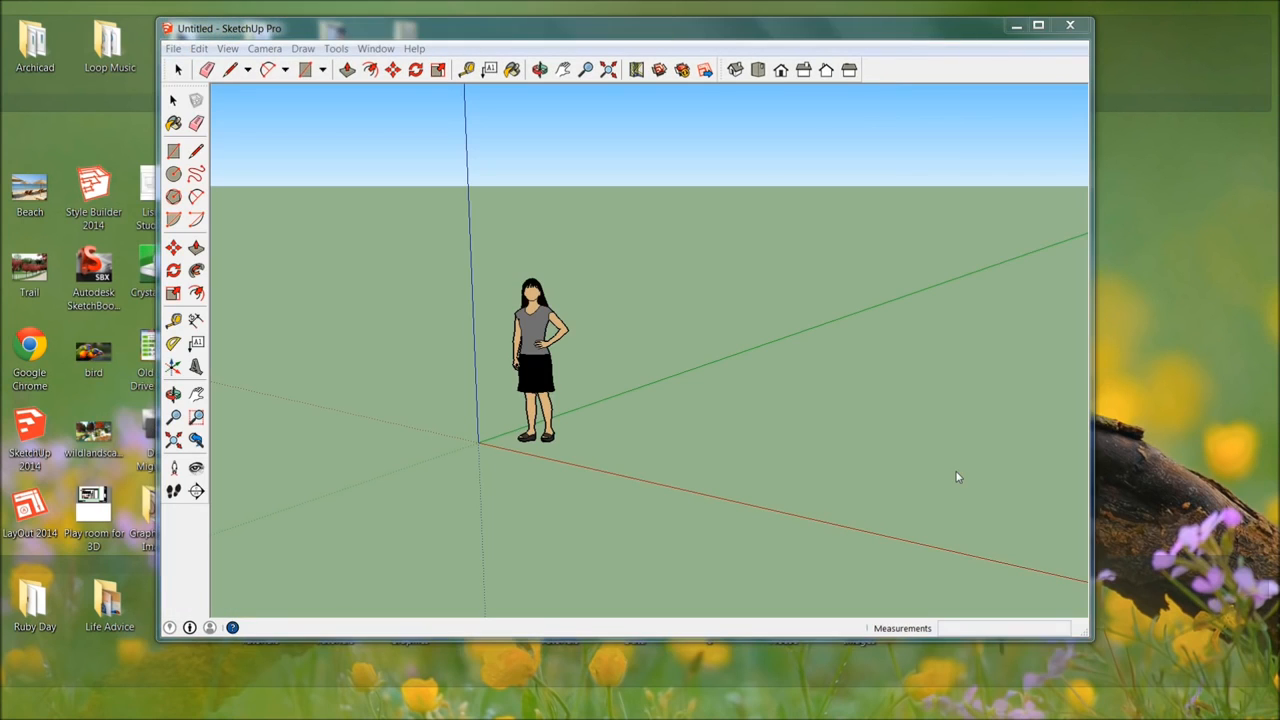
click(853, 452)
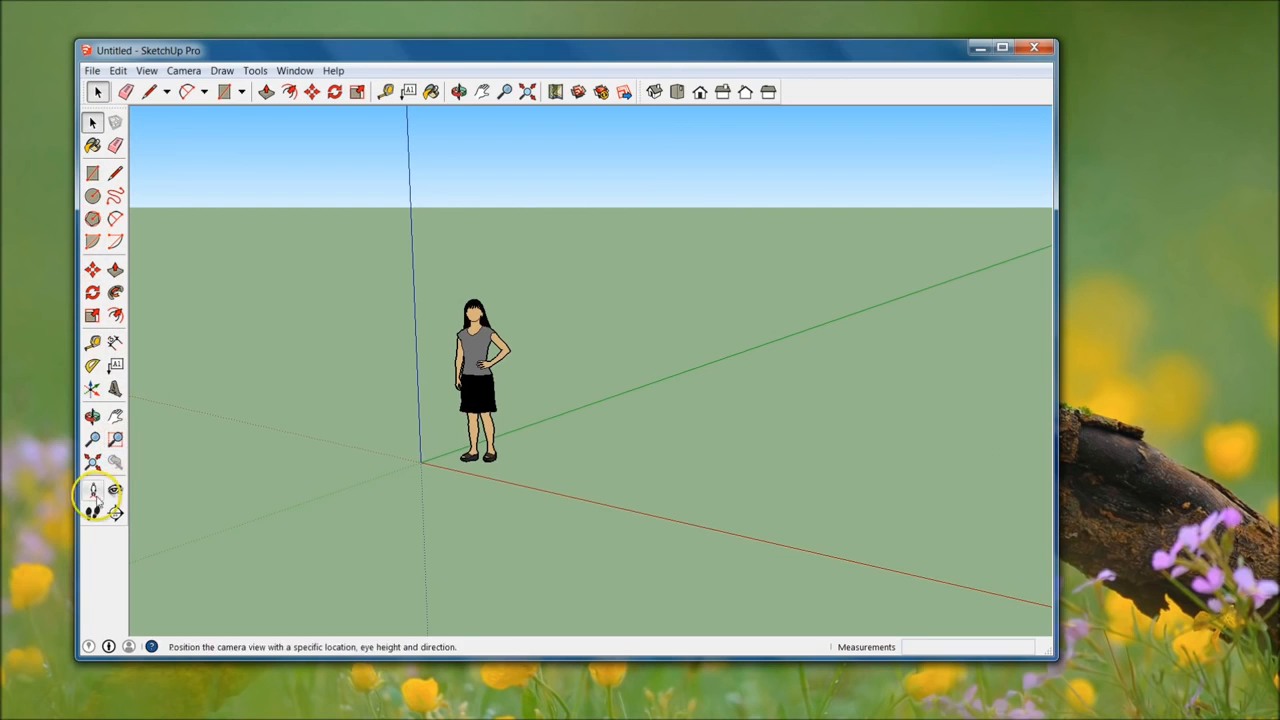
Check in the toolbar settings that the Large Tool Set and Views toolbars are enabled.
click(147, 71)
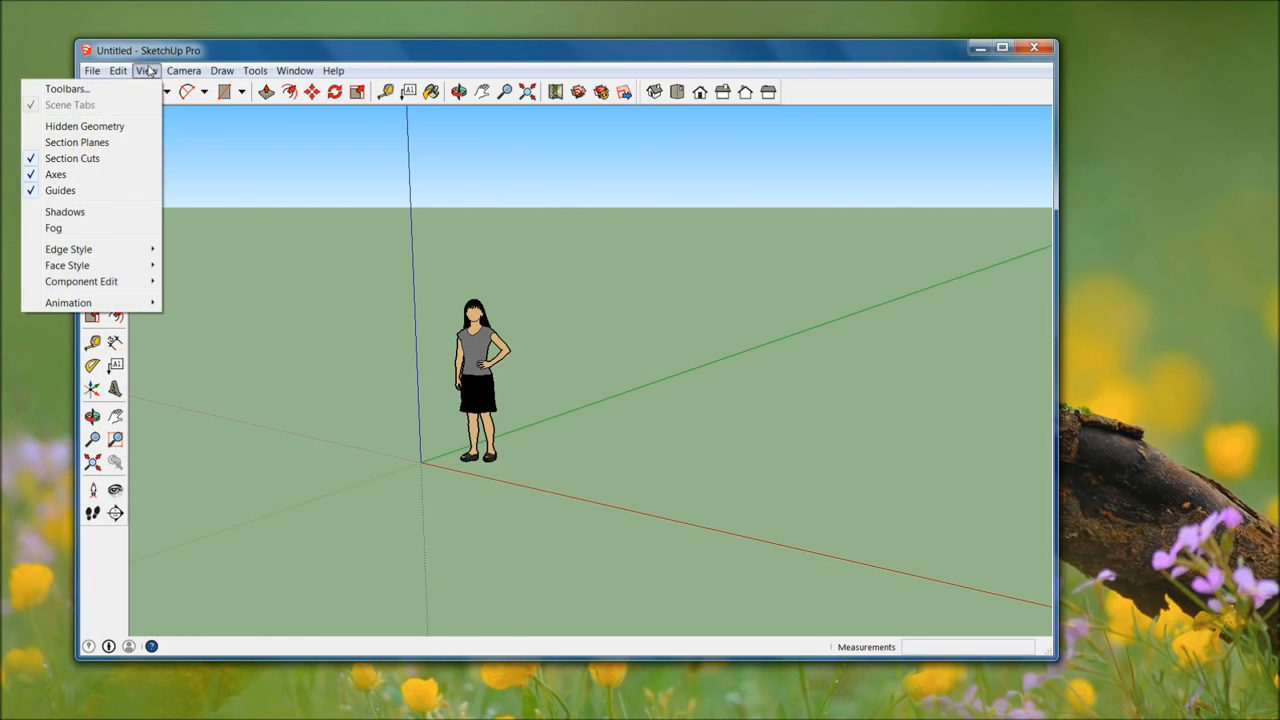
click(120, 90)
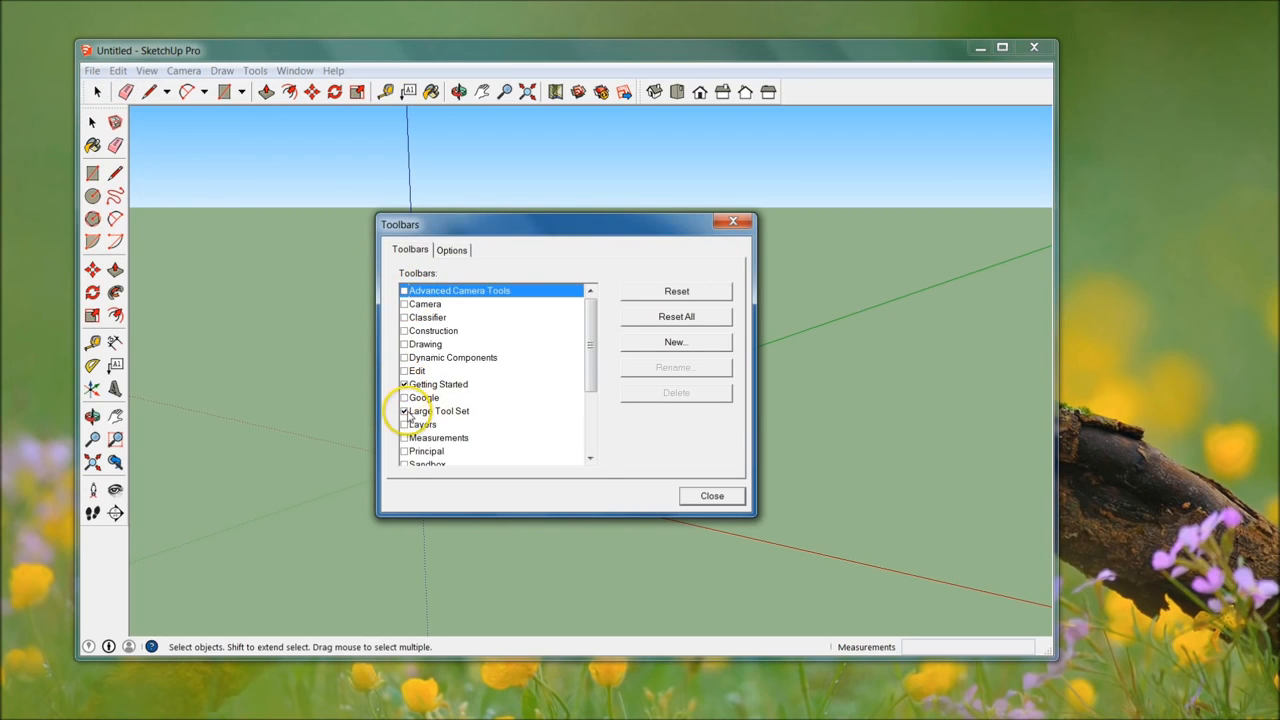
drag(589, 314, 594, 380)
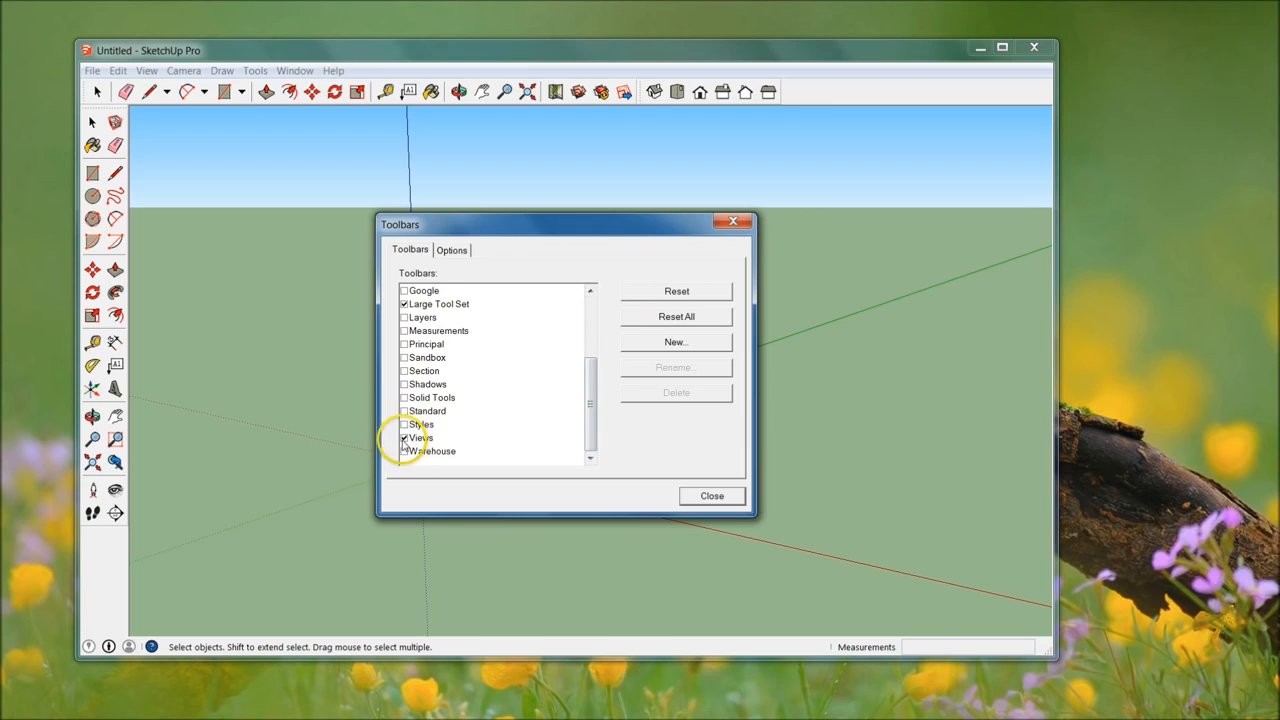
click(712, 496)
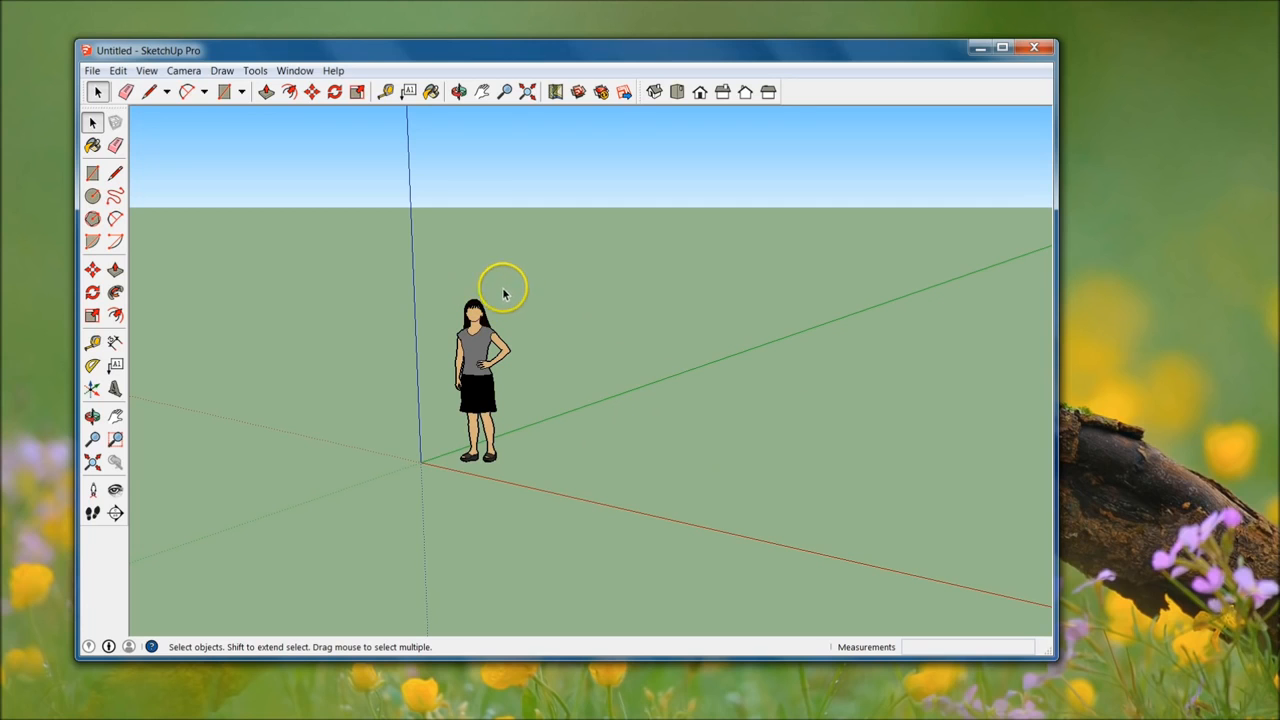
Orbit the camera around the standing figure and the axes to view the empty model from different angles.
key(o)
drag(557, 283, 428, 400)
key(space)
middle_drag(822, 372, 700, 355)
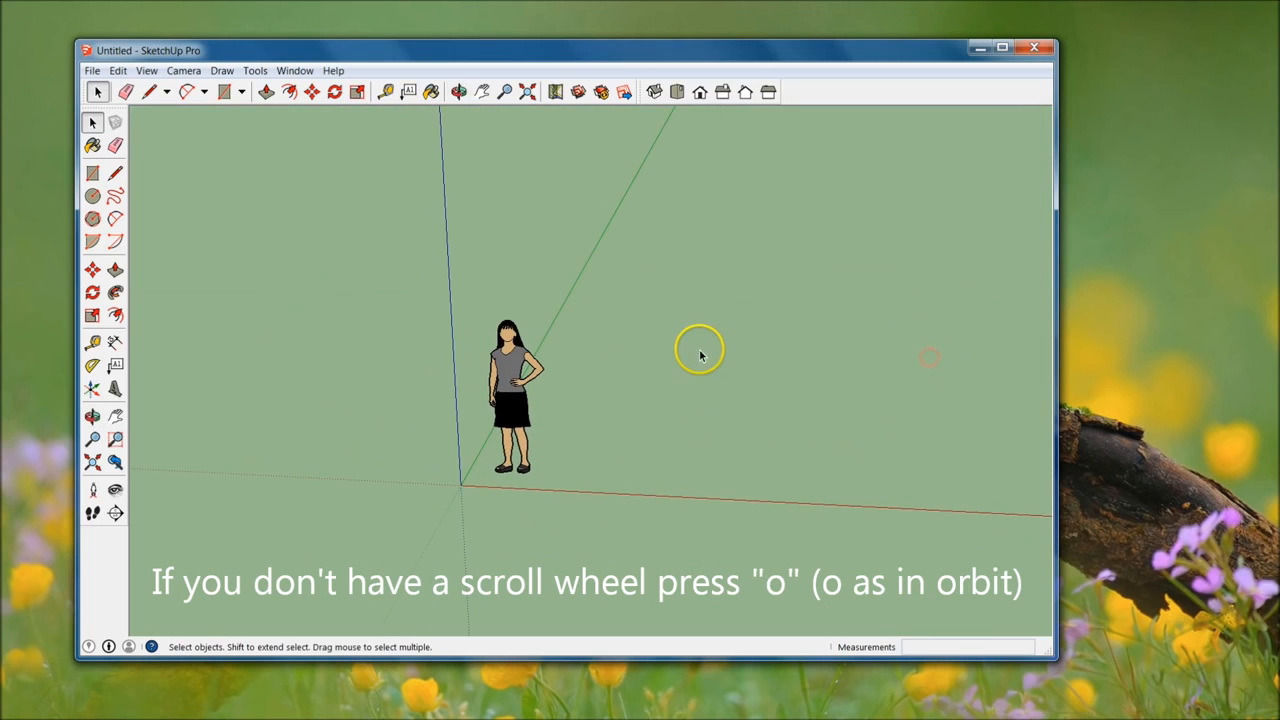
key(o)
drag(391, 294, 530, 308)
key(space)
middle_drag(831, 393, 785, 370)
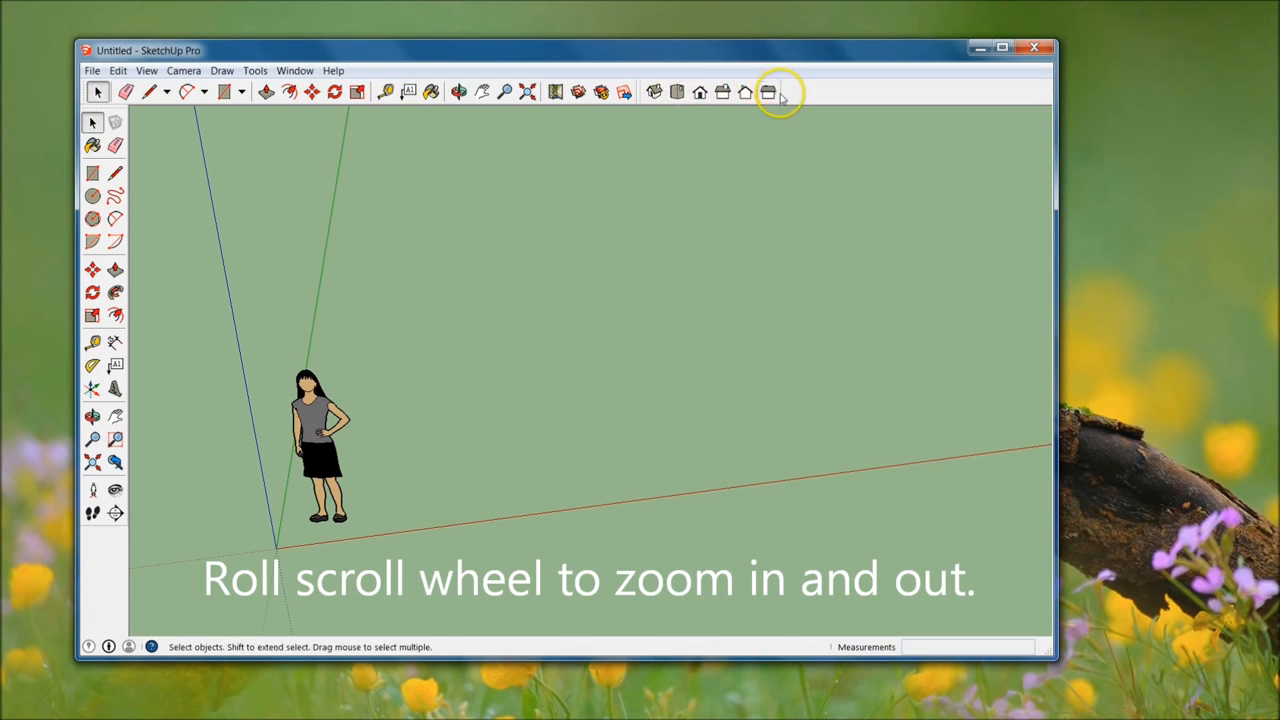
View the model from the Top and Front, and return to an angled view showing open ground beside the figure.
click(677, 92)
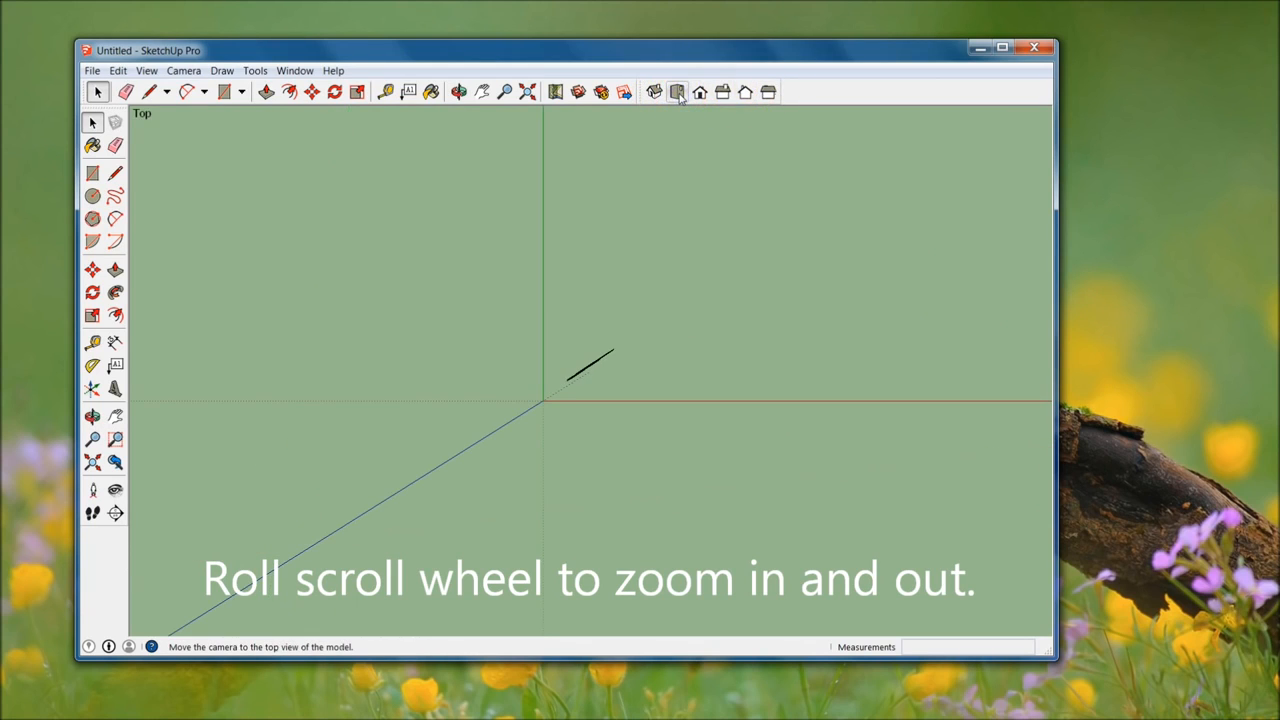
click(700, 92)
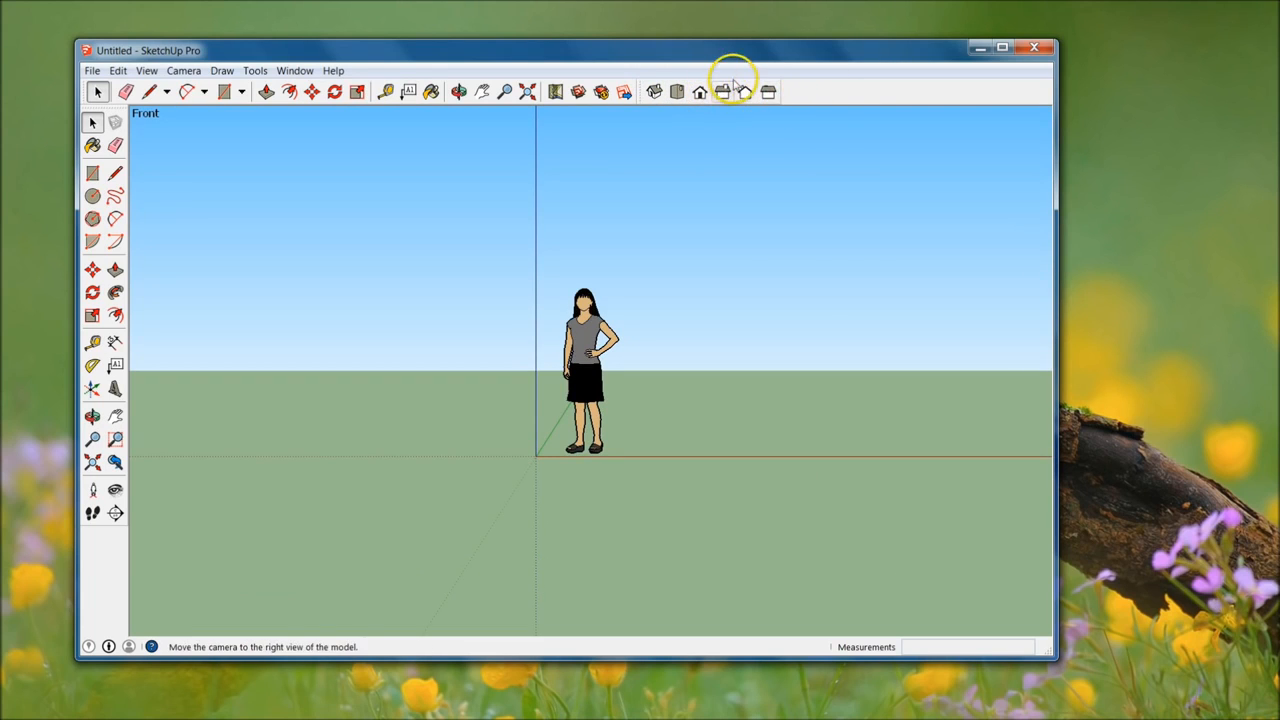
shift+middle_drag(750, 438, 300, 546)
scroll(384, 491, down, 3)
middle_drag(477, 410, 438, 566)
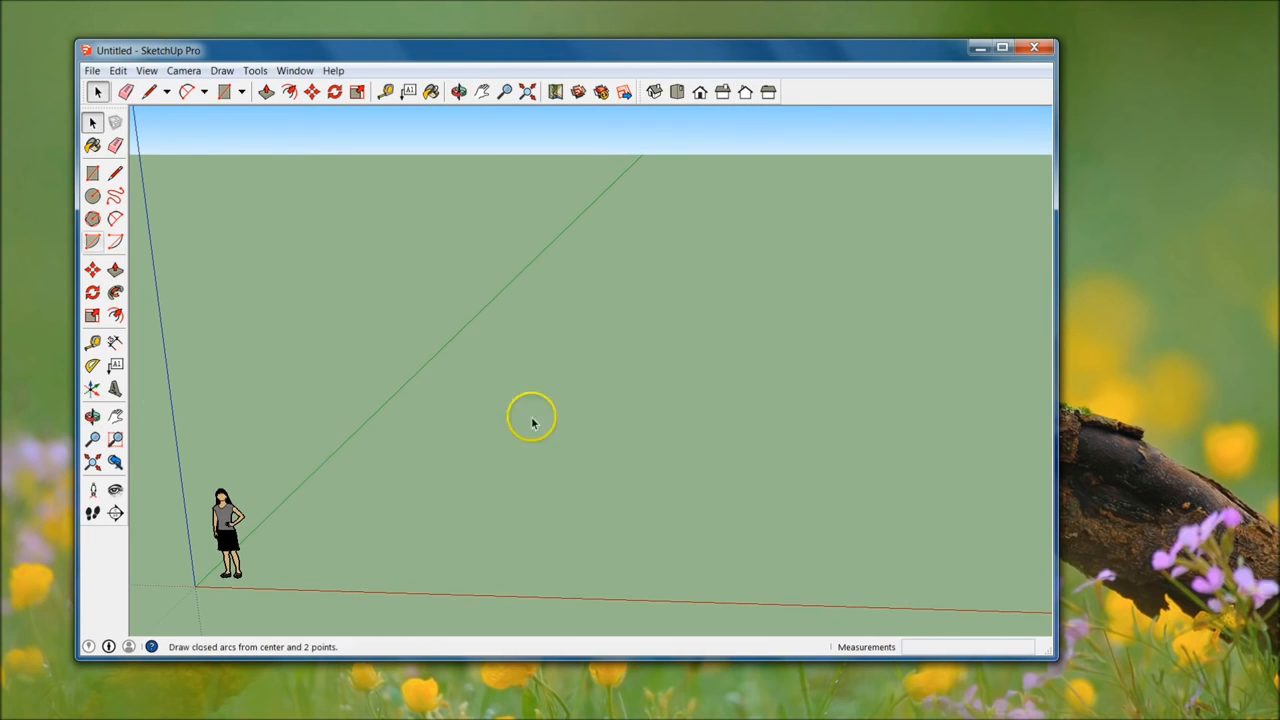
Draw a line parallel to the red axis on the open ground beside the figure, locking its direction while drawing.
click(116, 176)
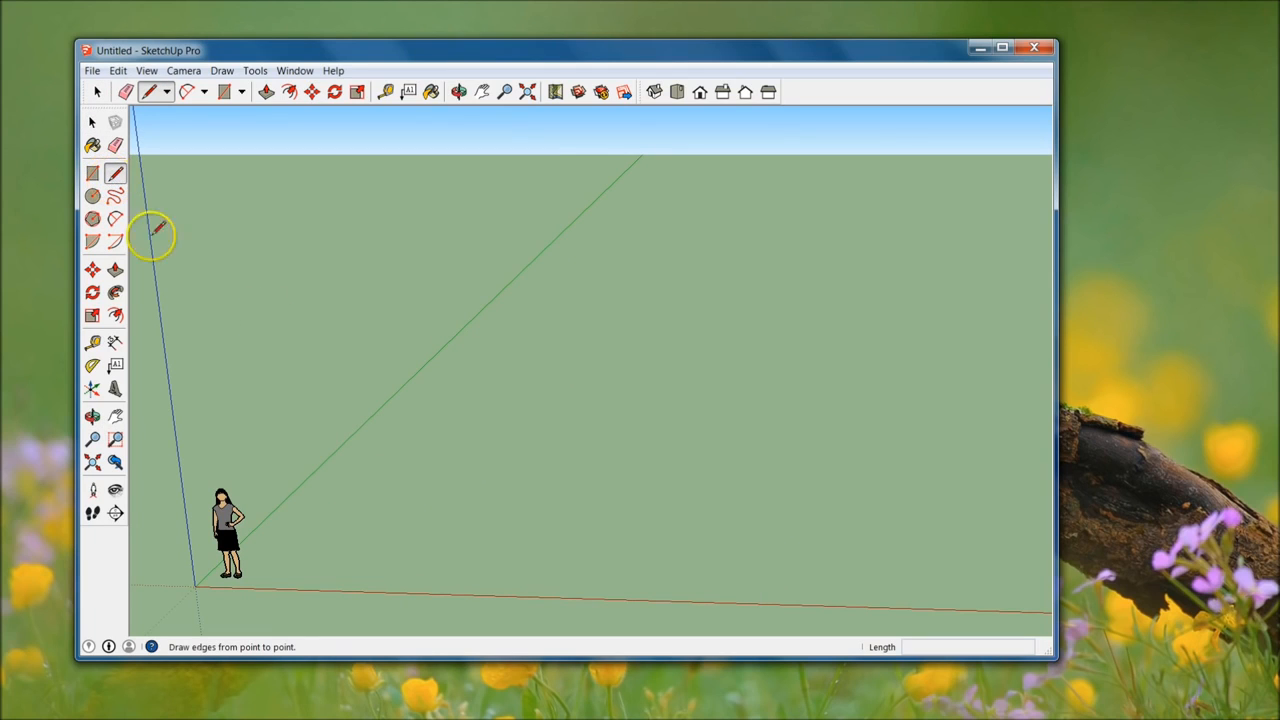
click(541, 514)
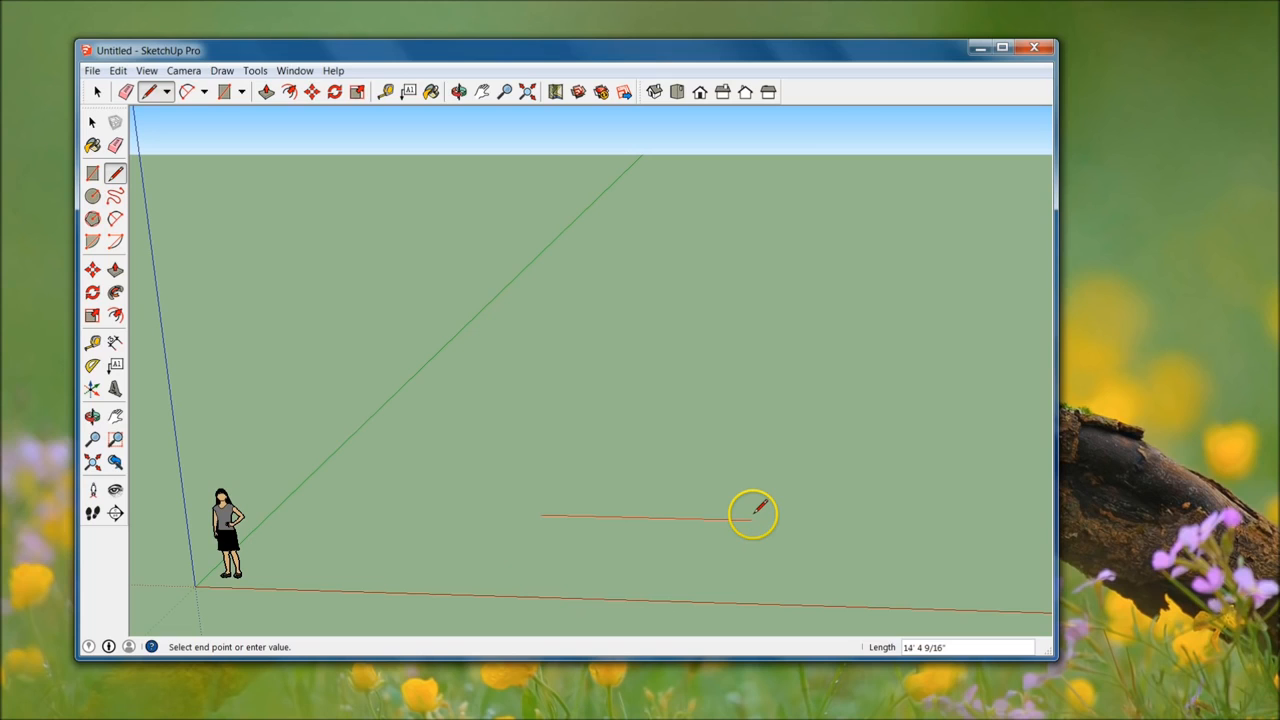
middle_drag(753, 513, 774, 526)
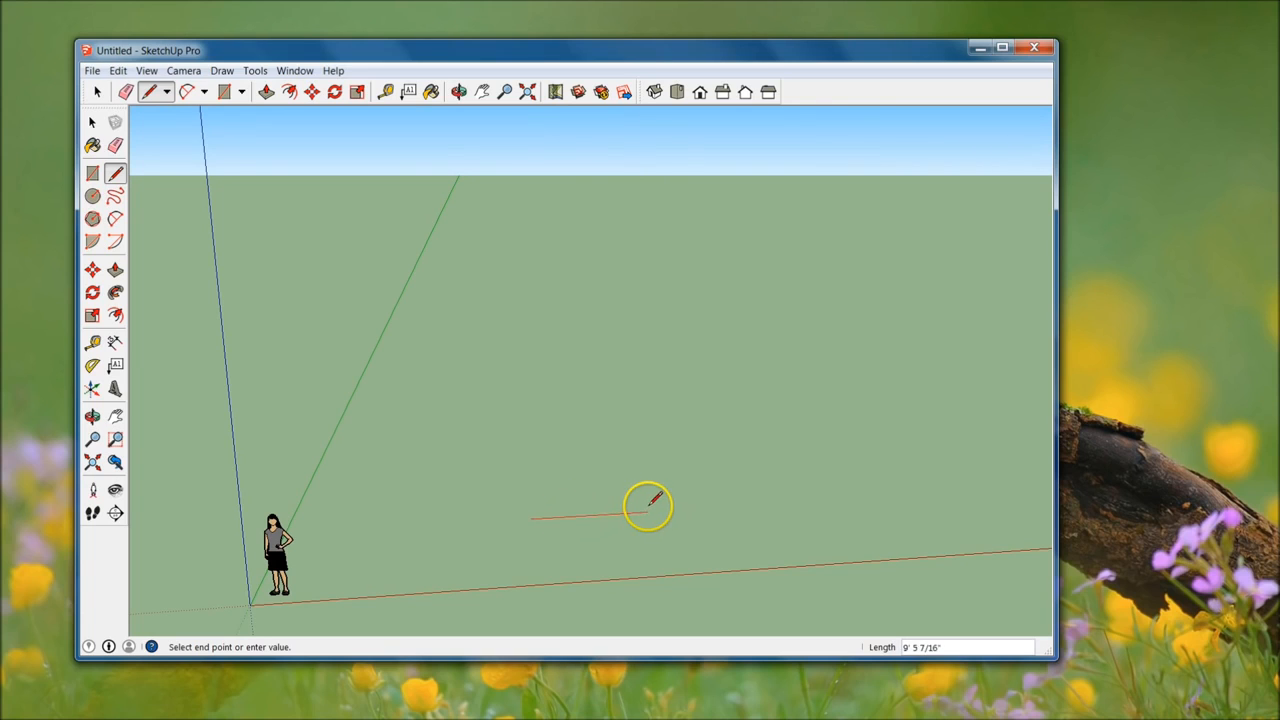
key(shift)
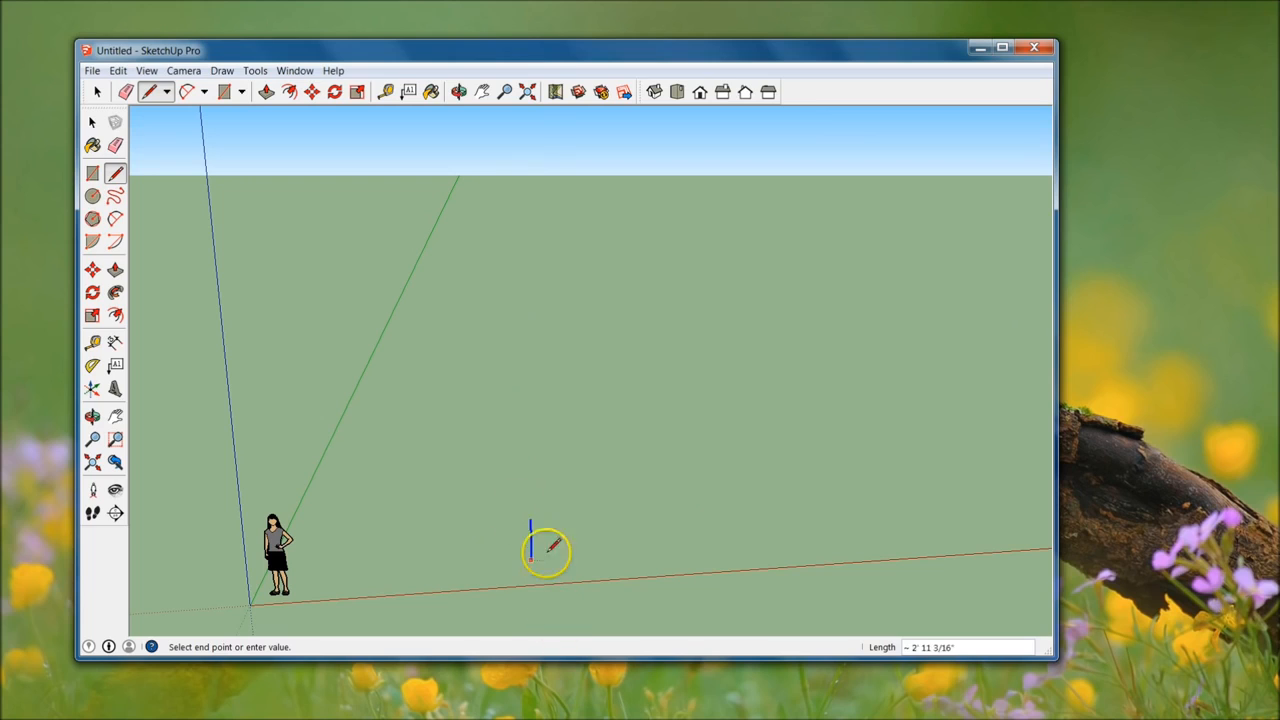
key(shift)
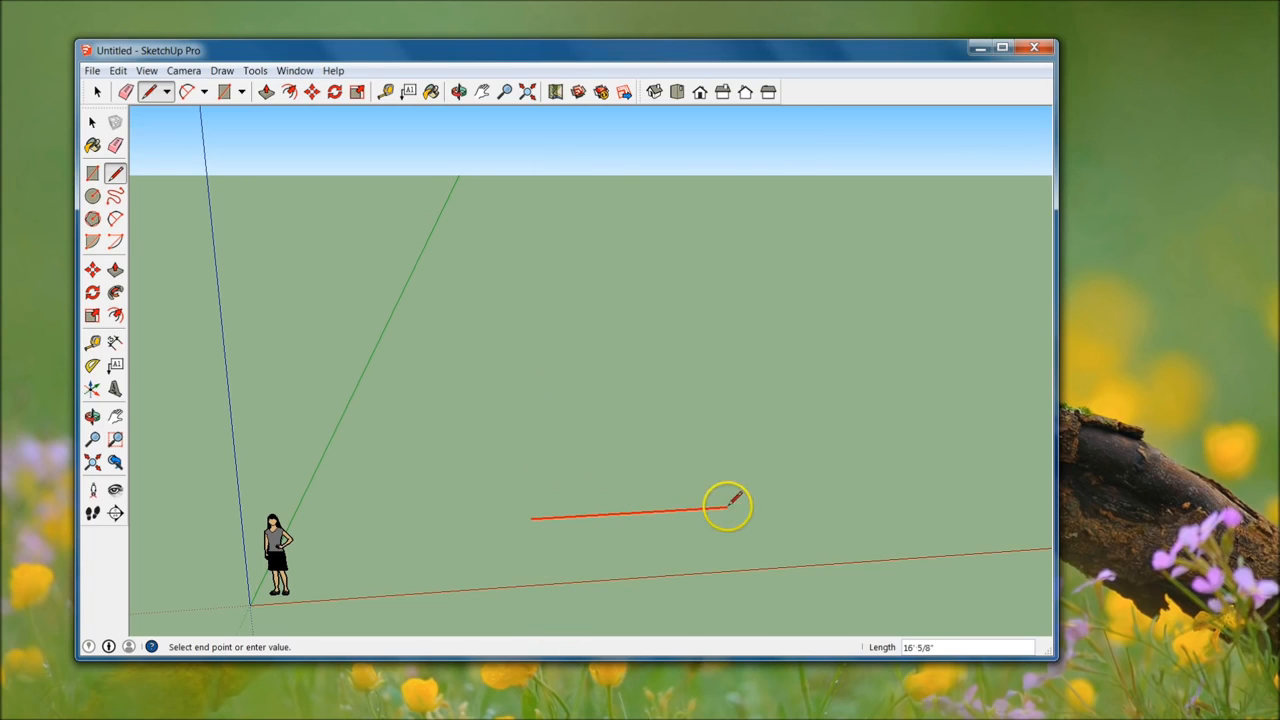
click(890, 497)
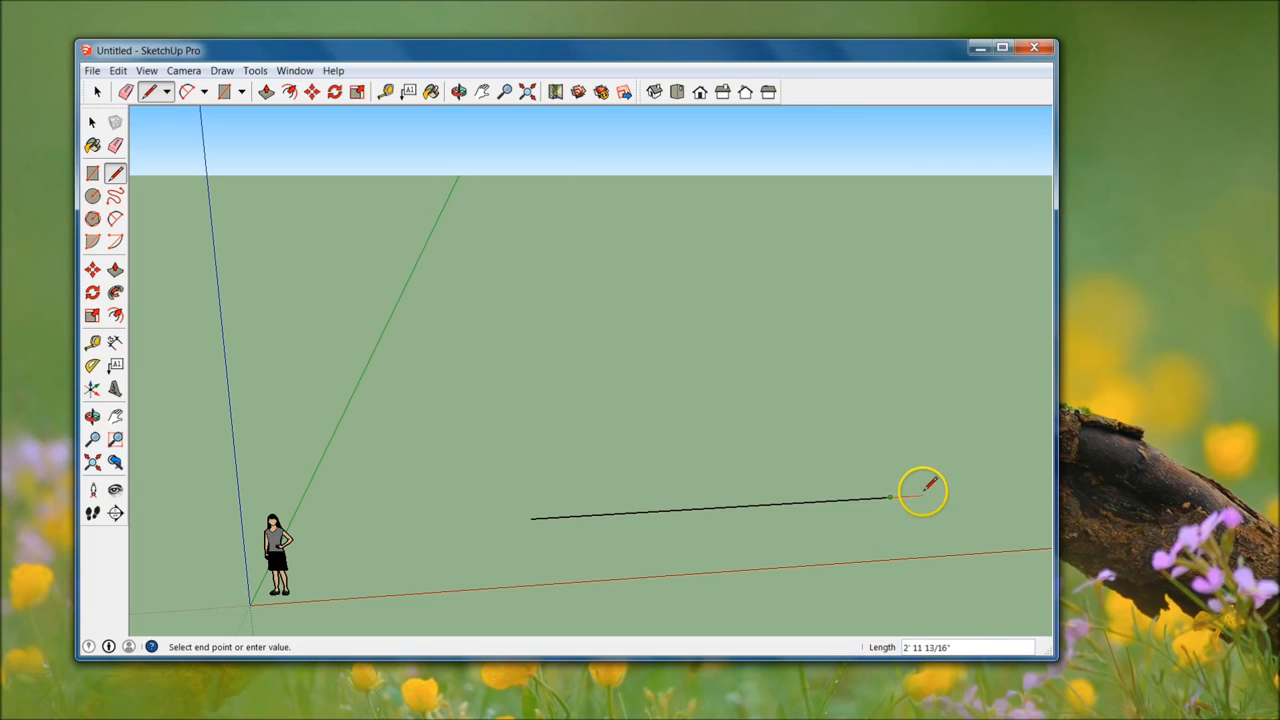
key(Escape)
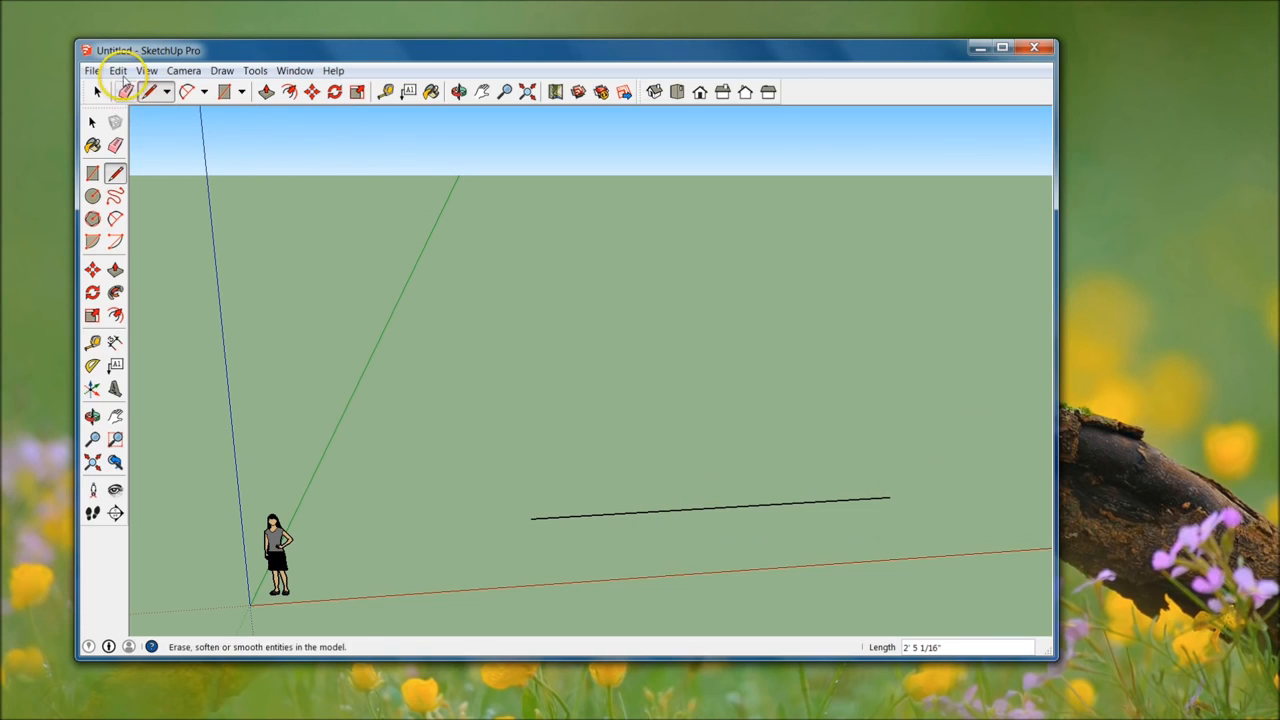
Cancel a newly started second line and undo the line drawn parallel to the red axis.
click(119, 71)
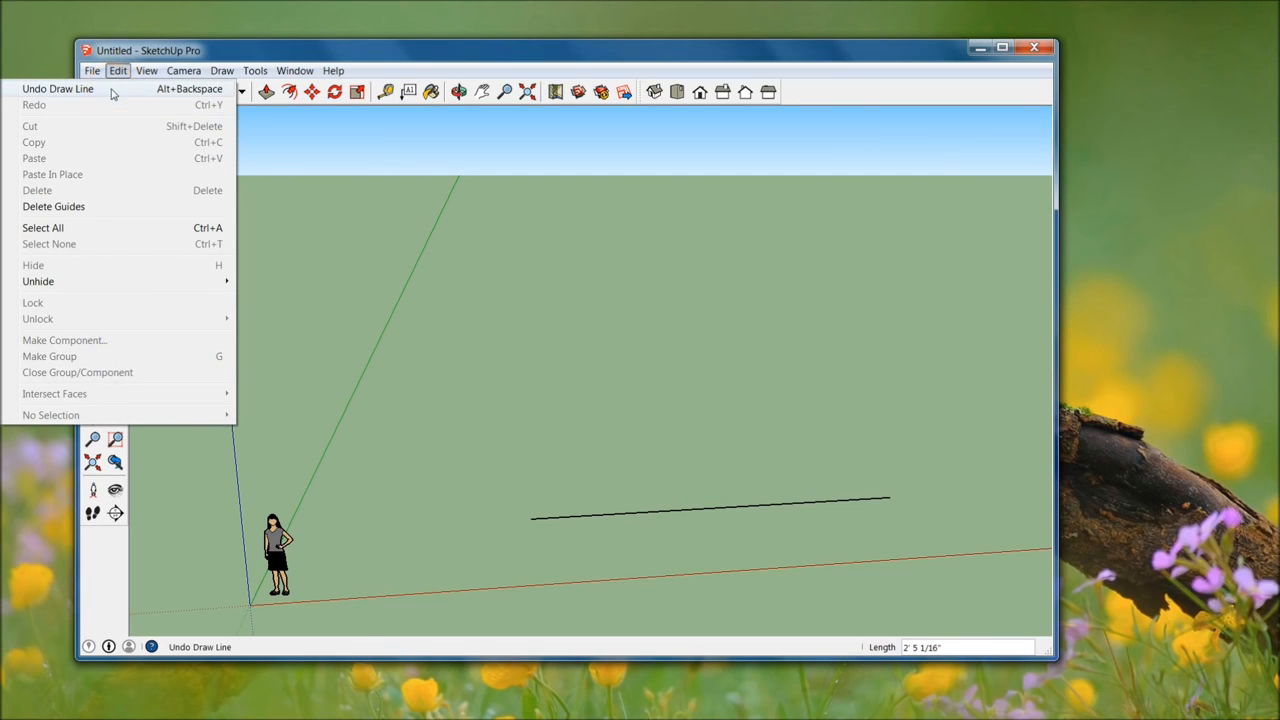
click(187, 92)
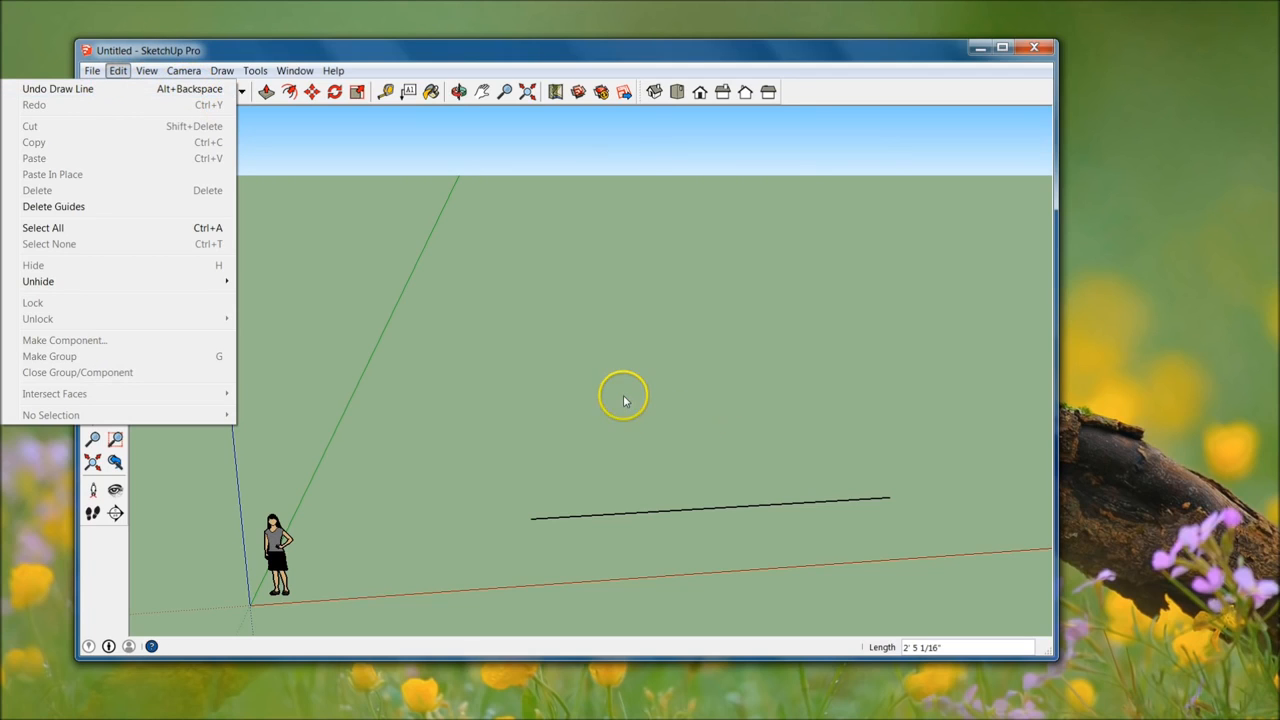
key(l)
click(698, 438)
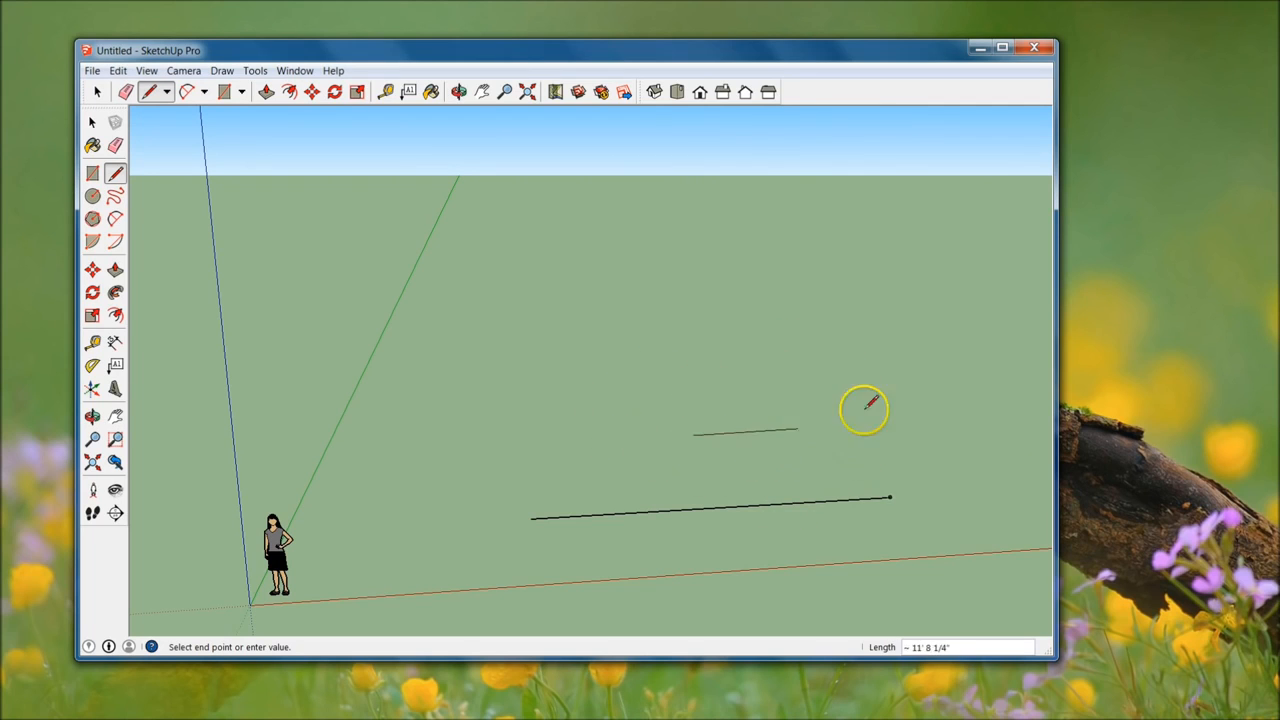
key(Escape)
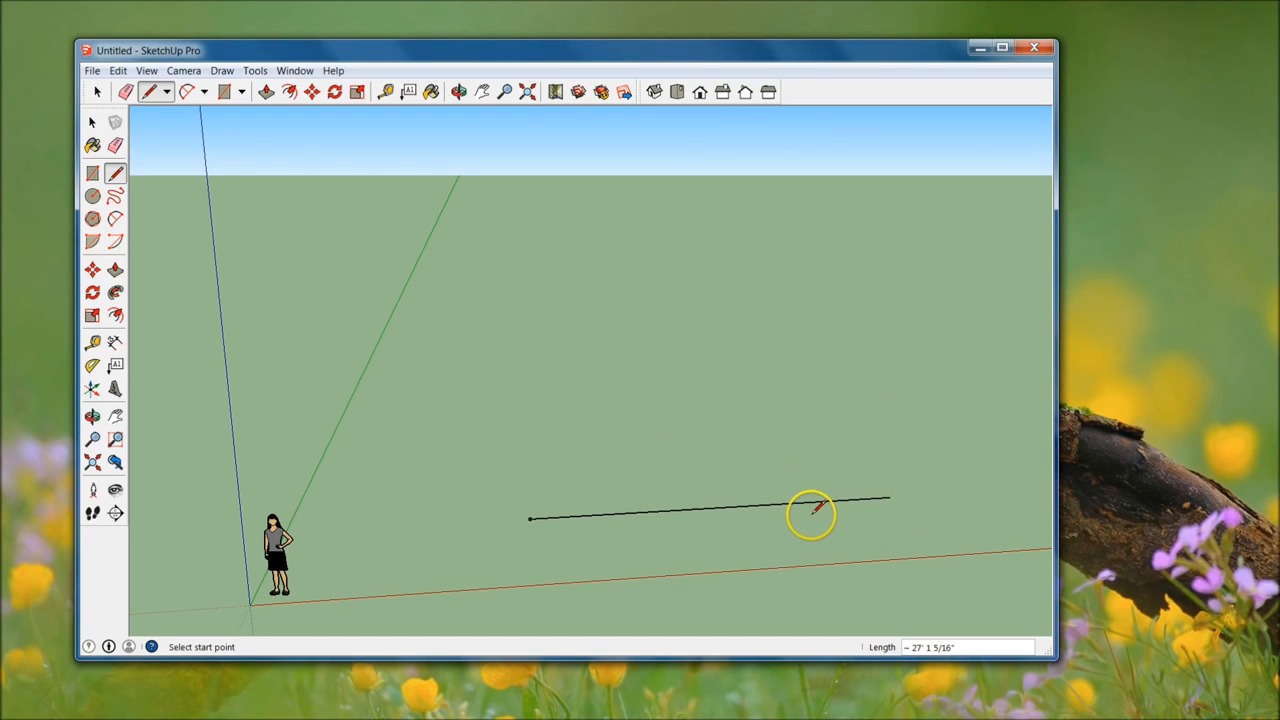
key(ctrl+z)
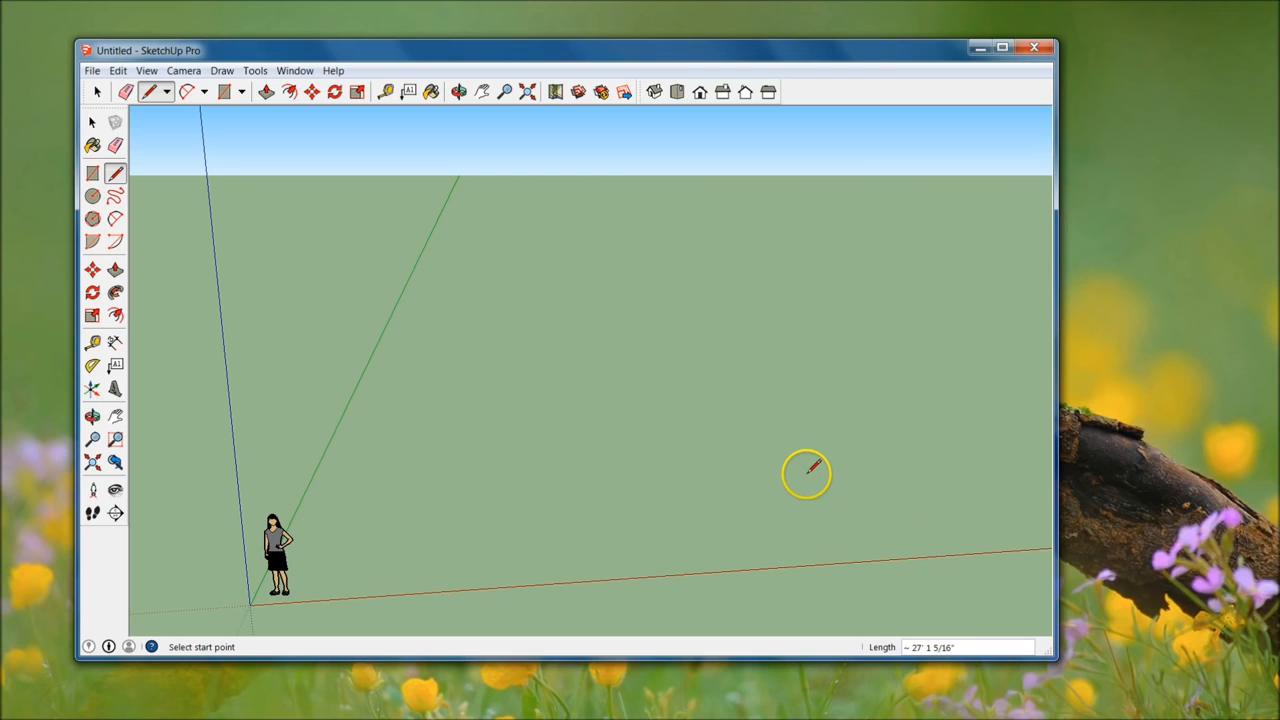
Draw a 30' line parallel to the red axis, with a second edge from its far end parallel to the green axis.
click(556, 524)
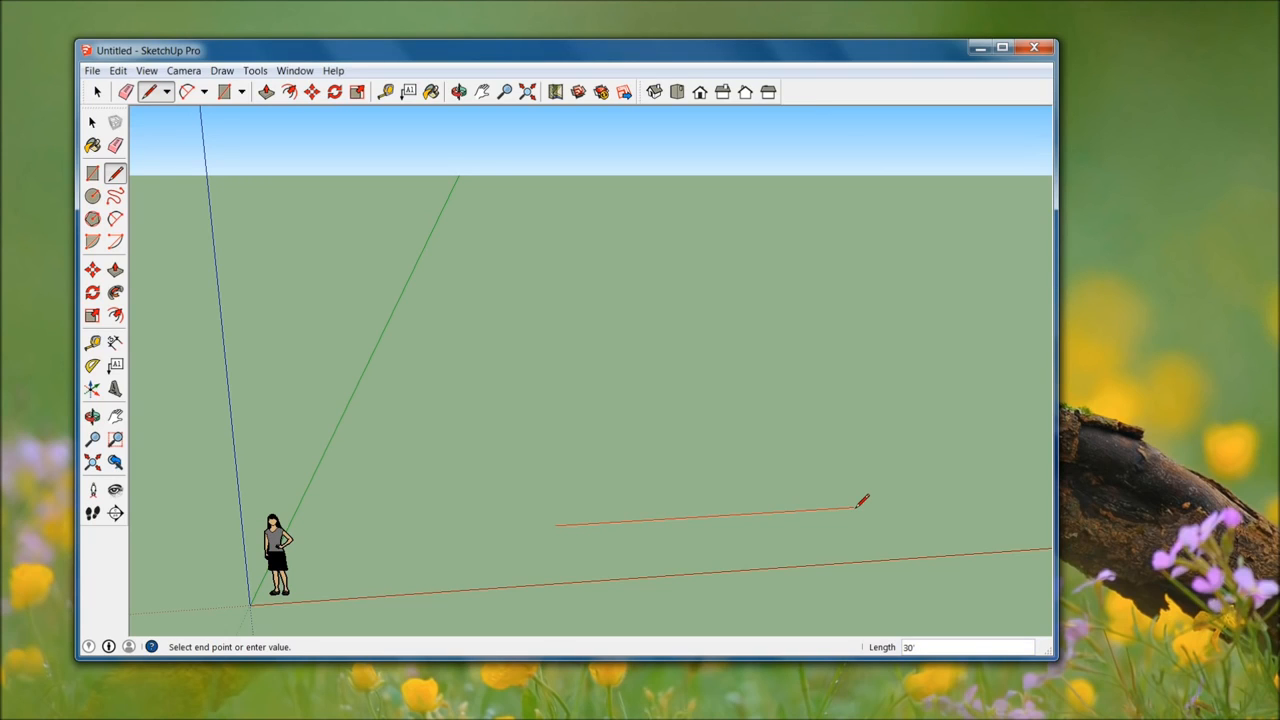
key(Return)
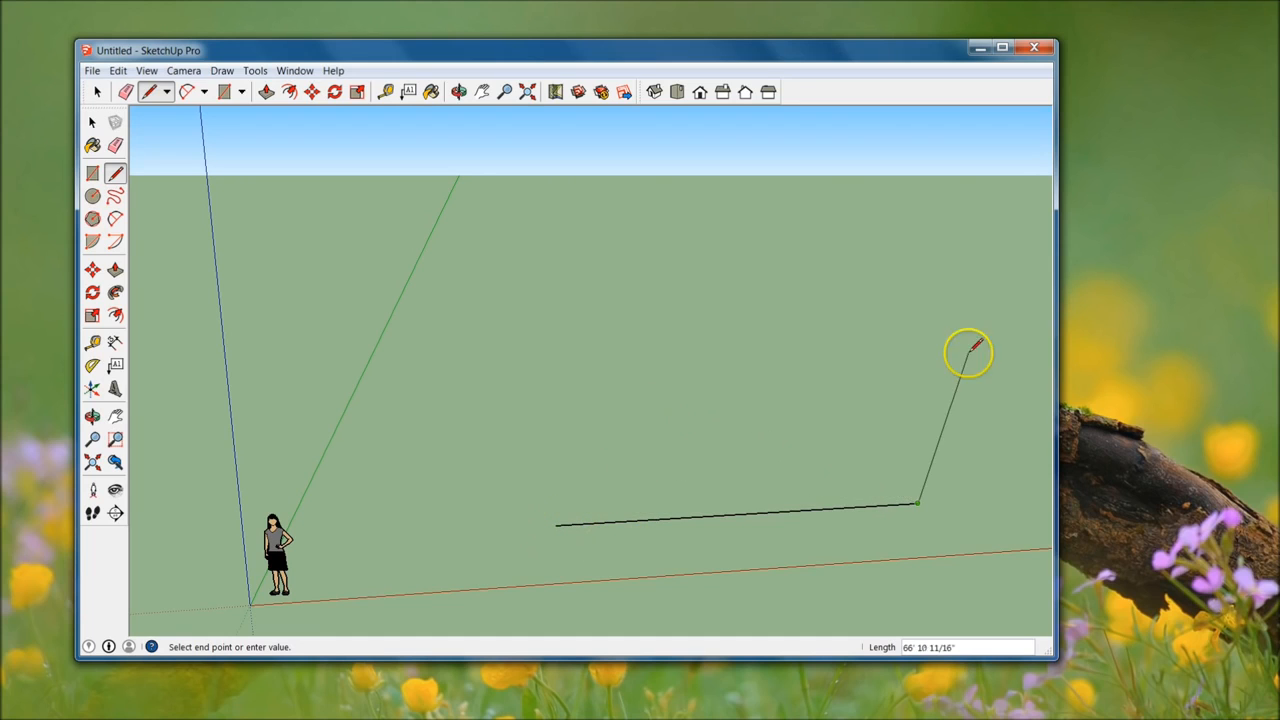
middle_drag(923, 480, 738, 294)
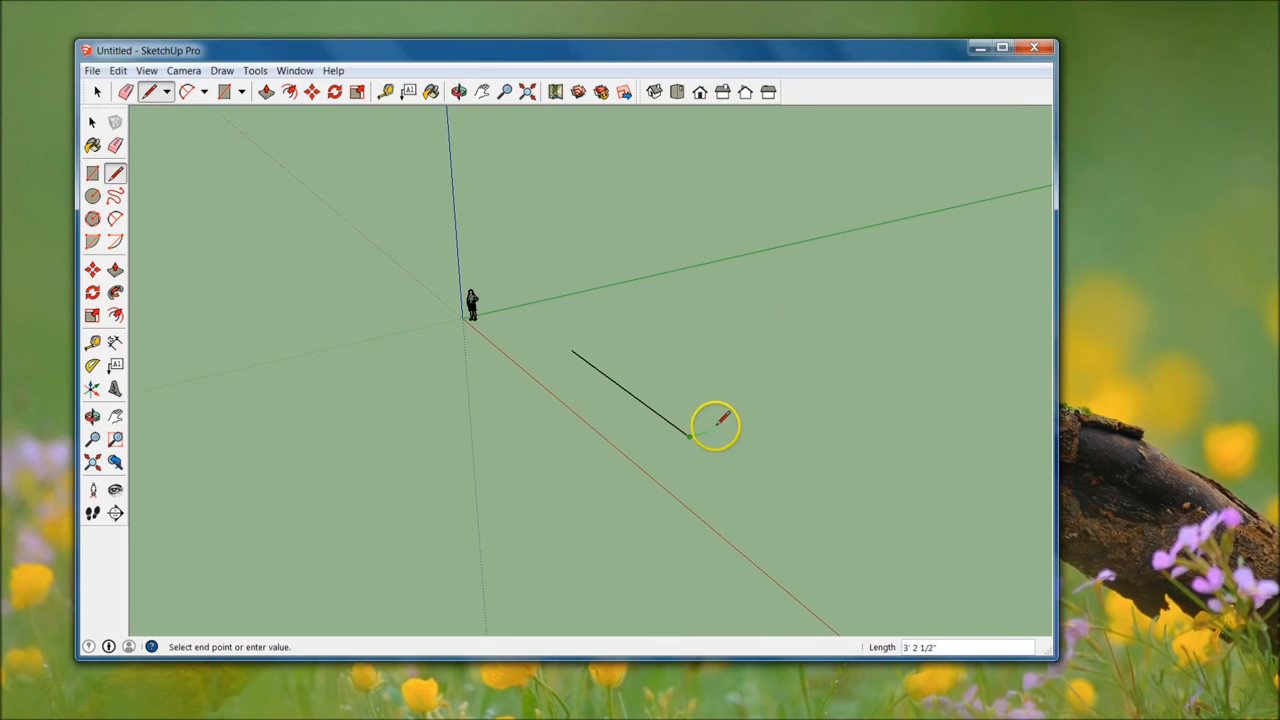
scroll(706, 437, up, 2)
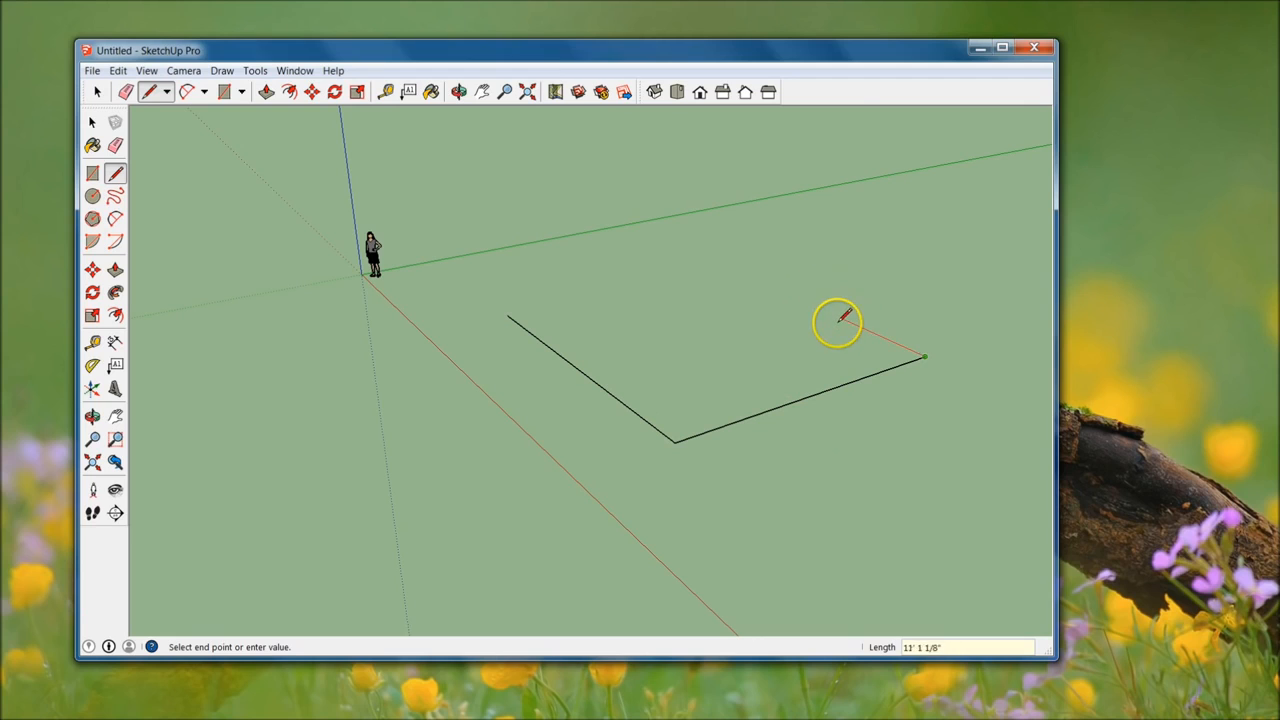
Draw the outline's third edge locked to the red axis direction, ending in line with the first edge's start point.
key(shift)
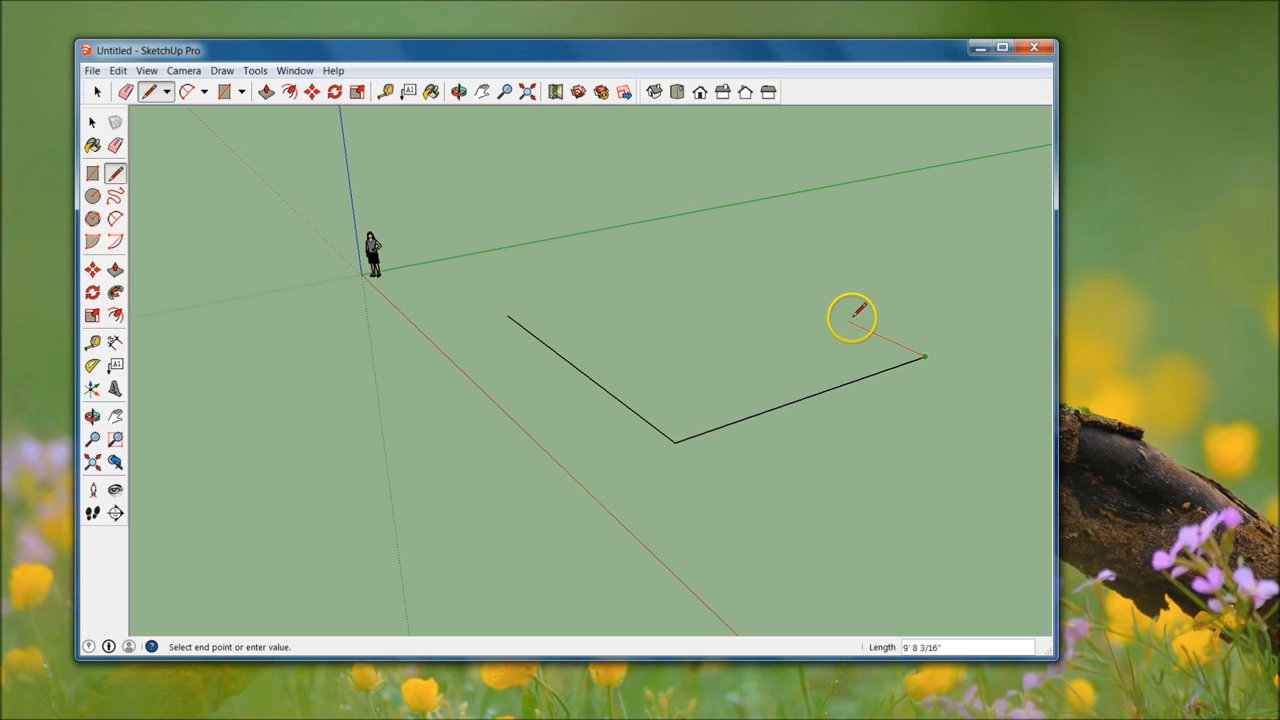
key(shift)
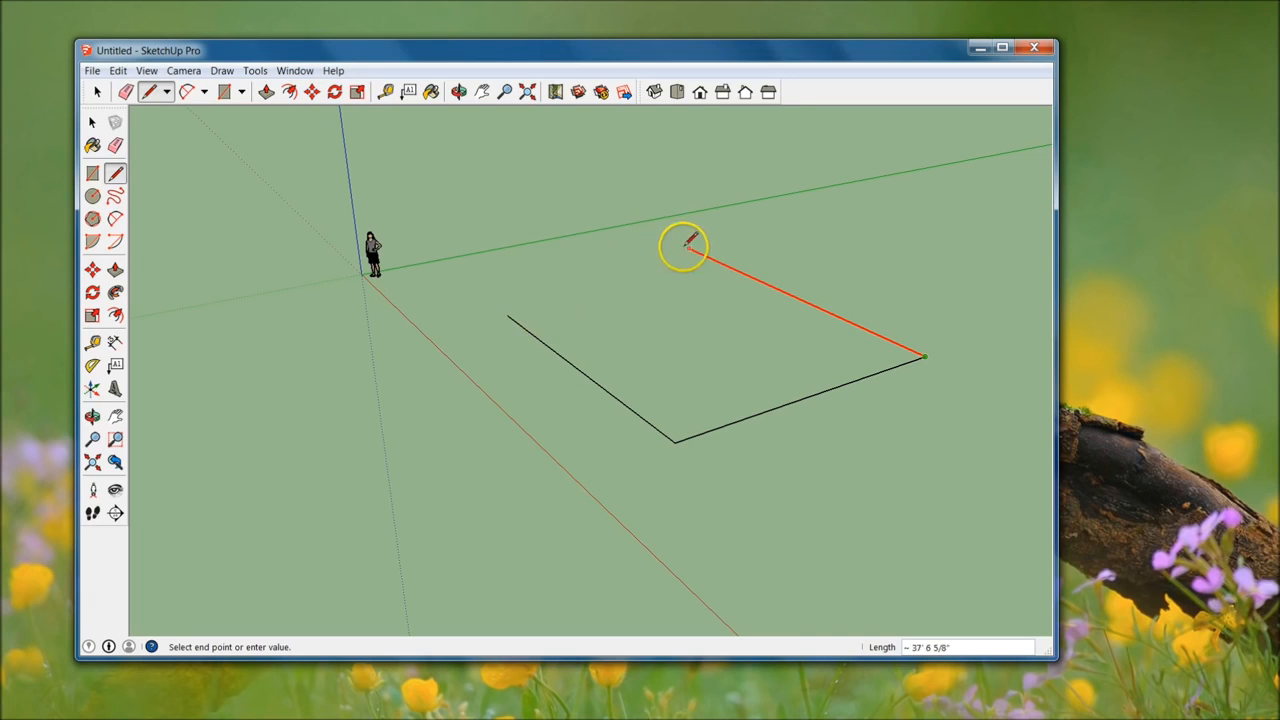
click(509, 317)
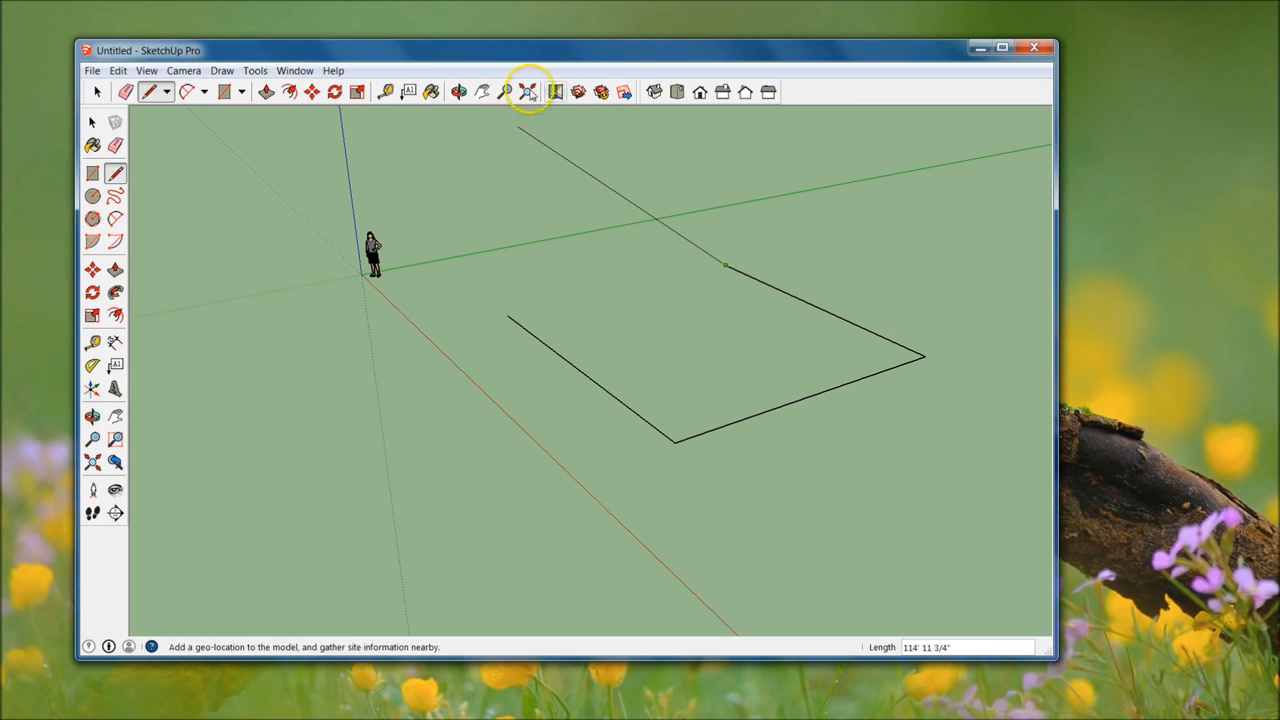
Maximize the window and close the outline with a fourth edge from the third edge's end to the first edge's start point.
double_click(520, 46)
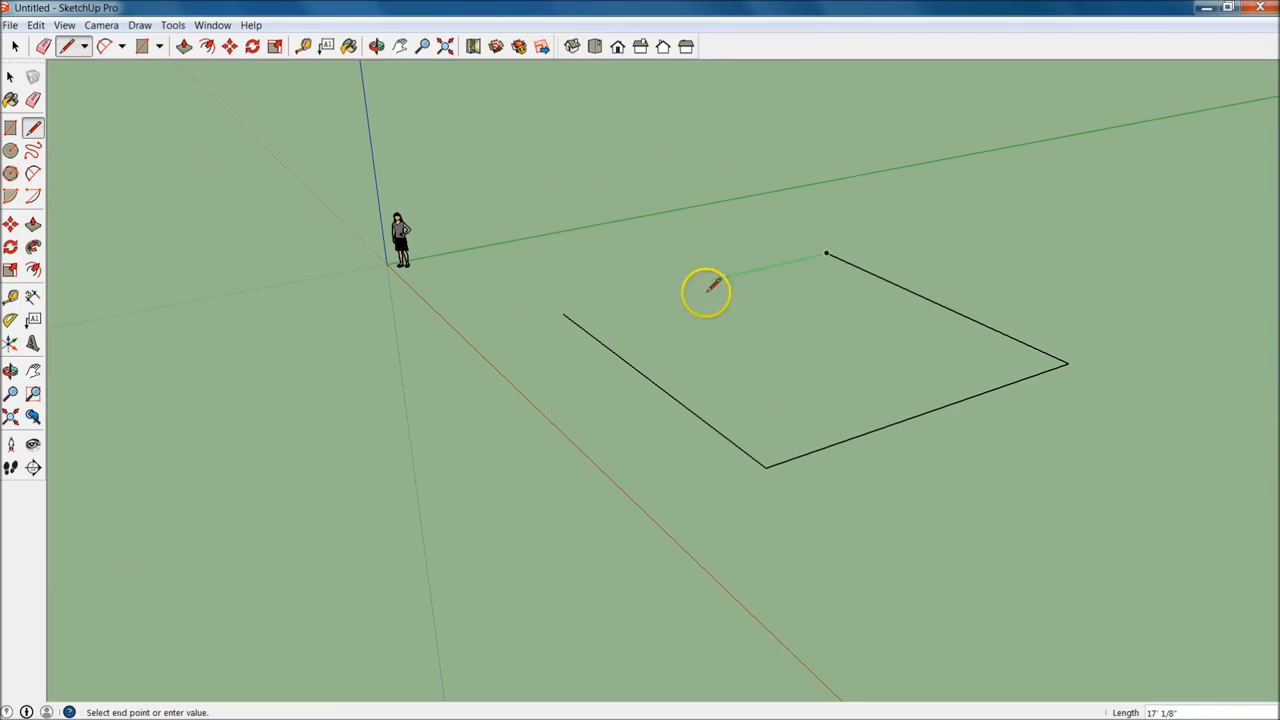
key(Escape)
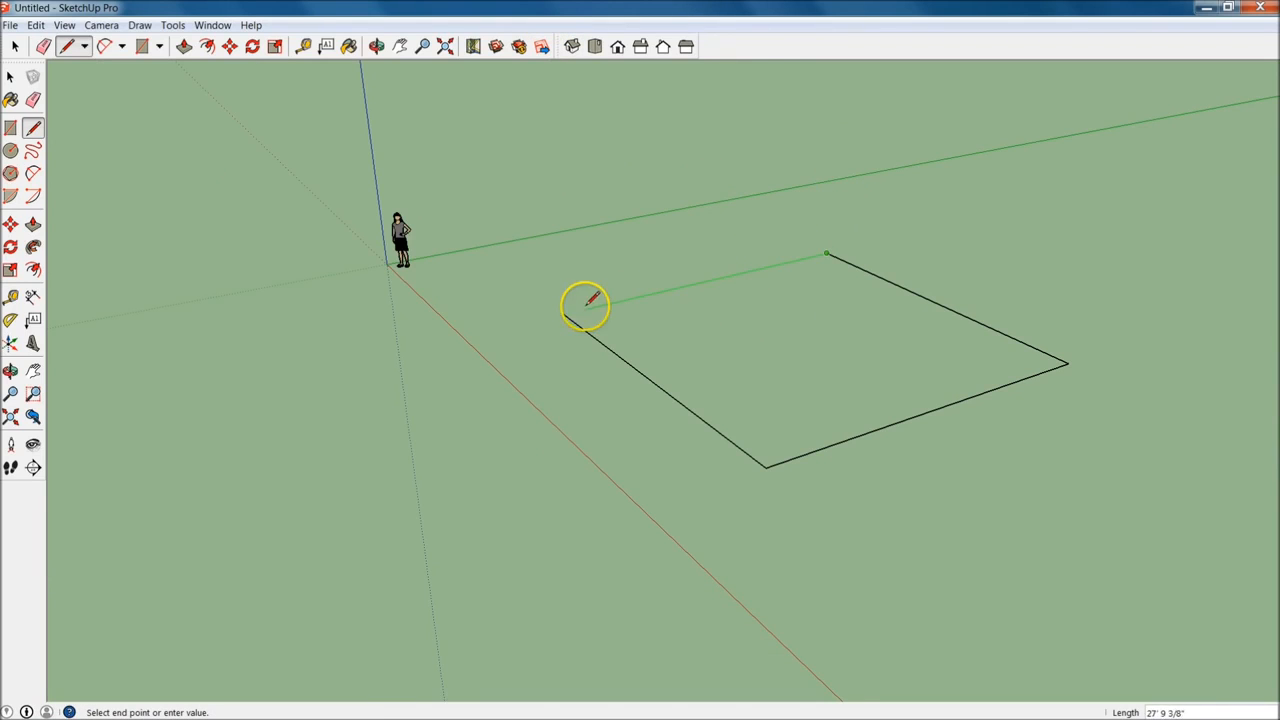
click(827, 254)
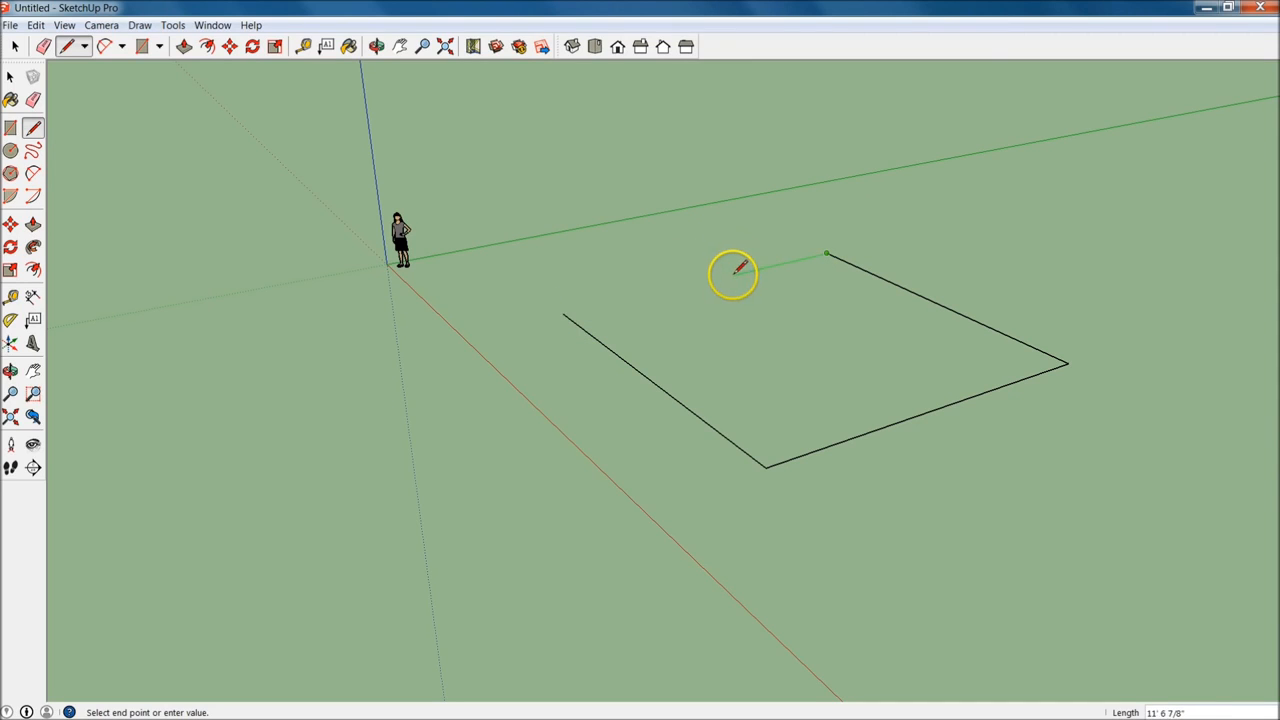
click(563, 315)
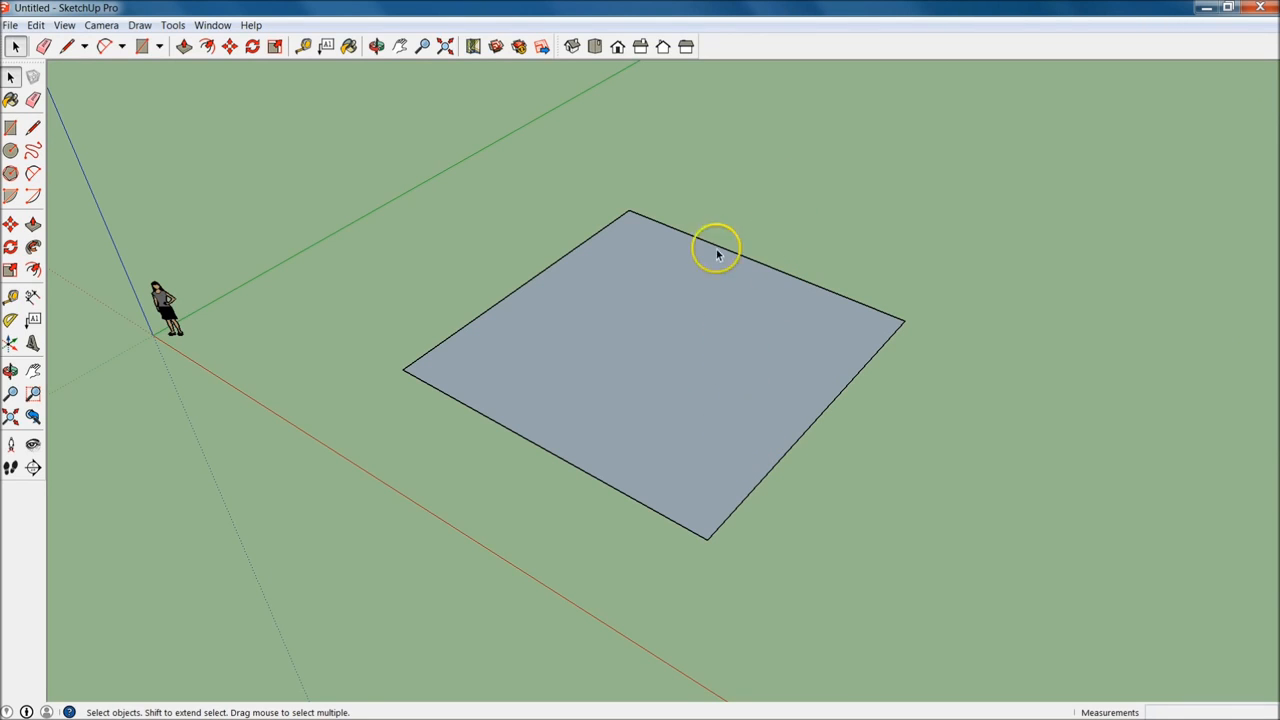
Push/Pull the four-sided face upward into a box 10' high.
middle_drag(737, 409, 722, 305)
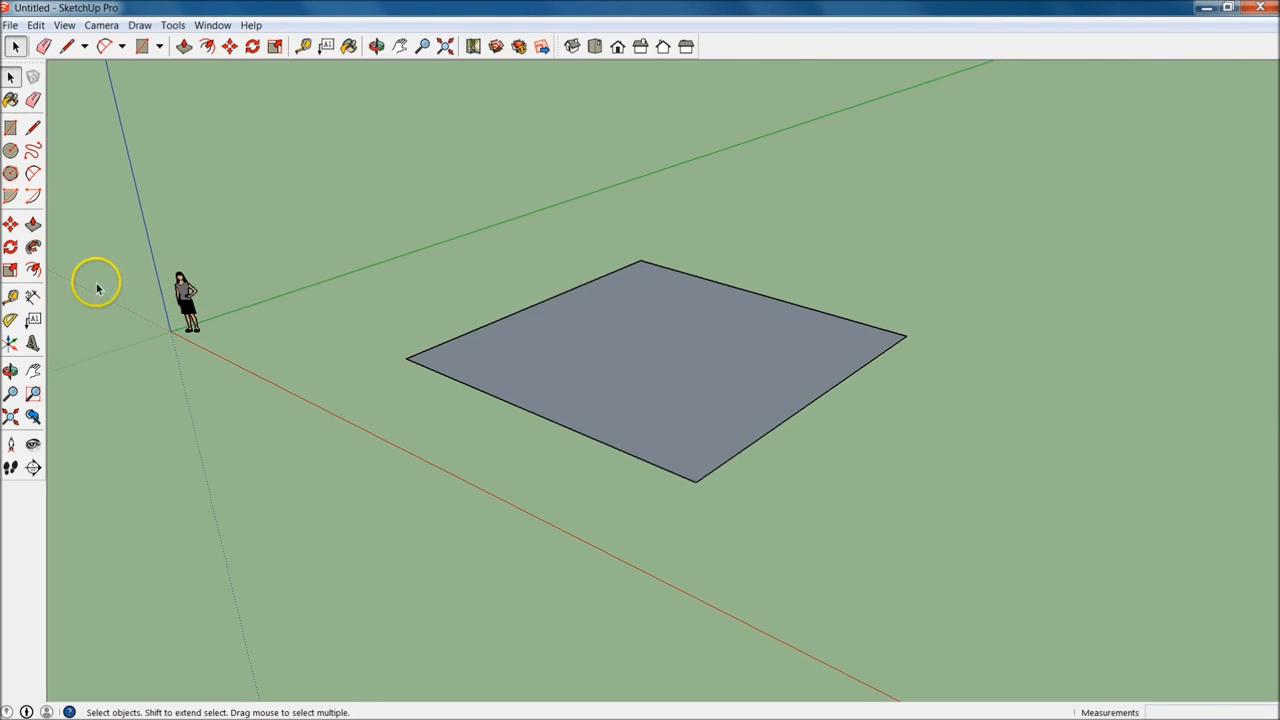
click(33, 225)
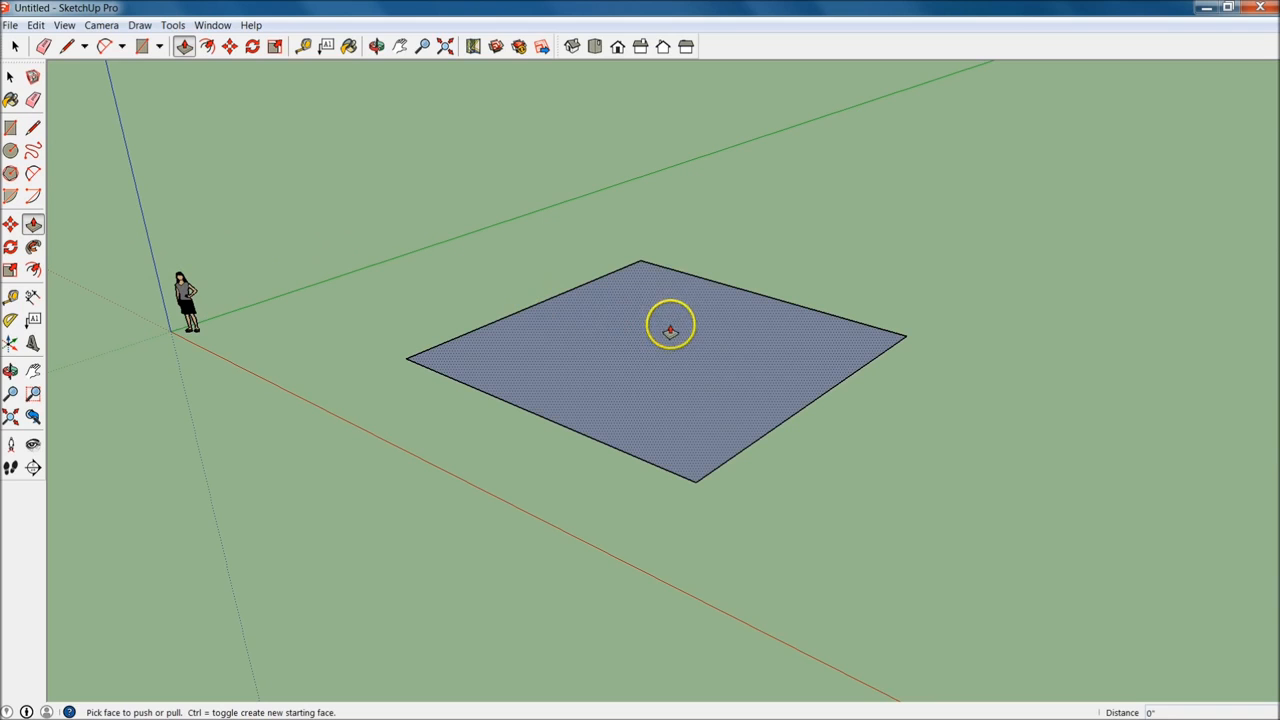
drag(664, 348, 671, 120)
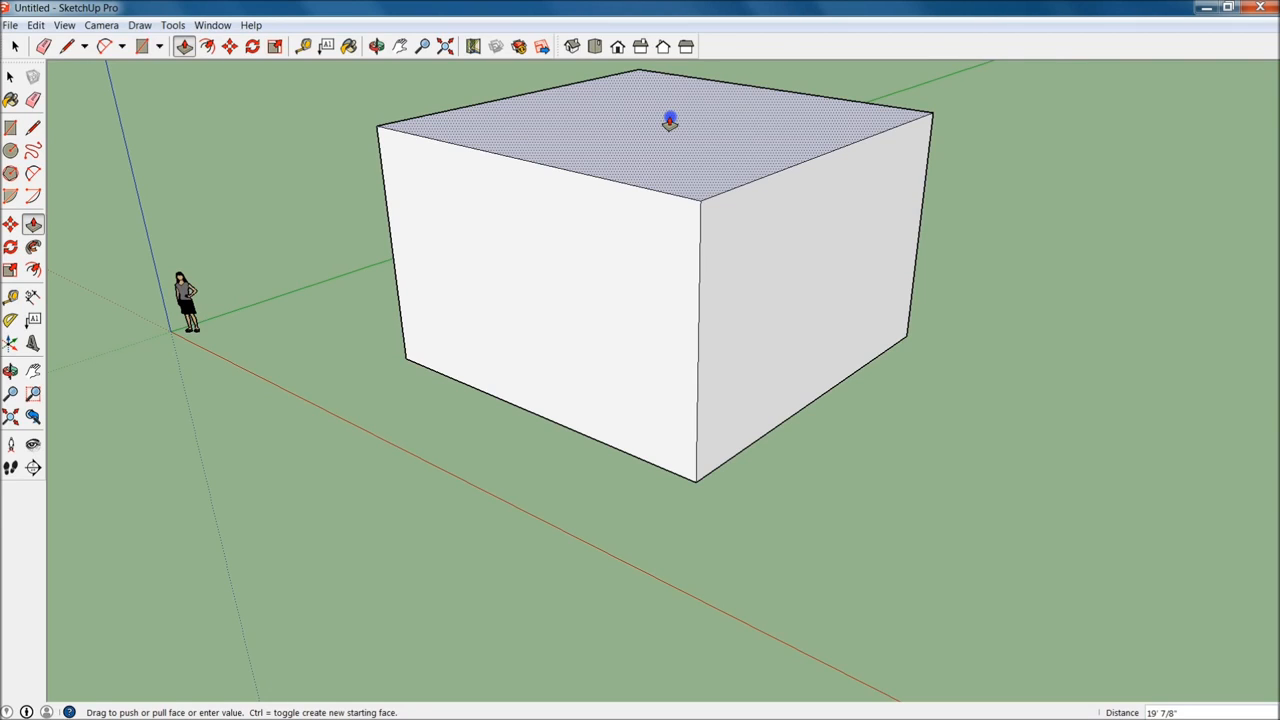
click(670, 123)
click(709, 113)
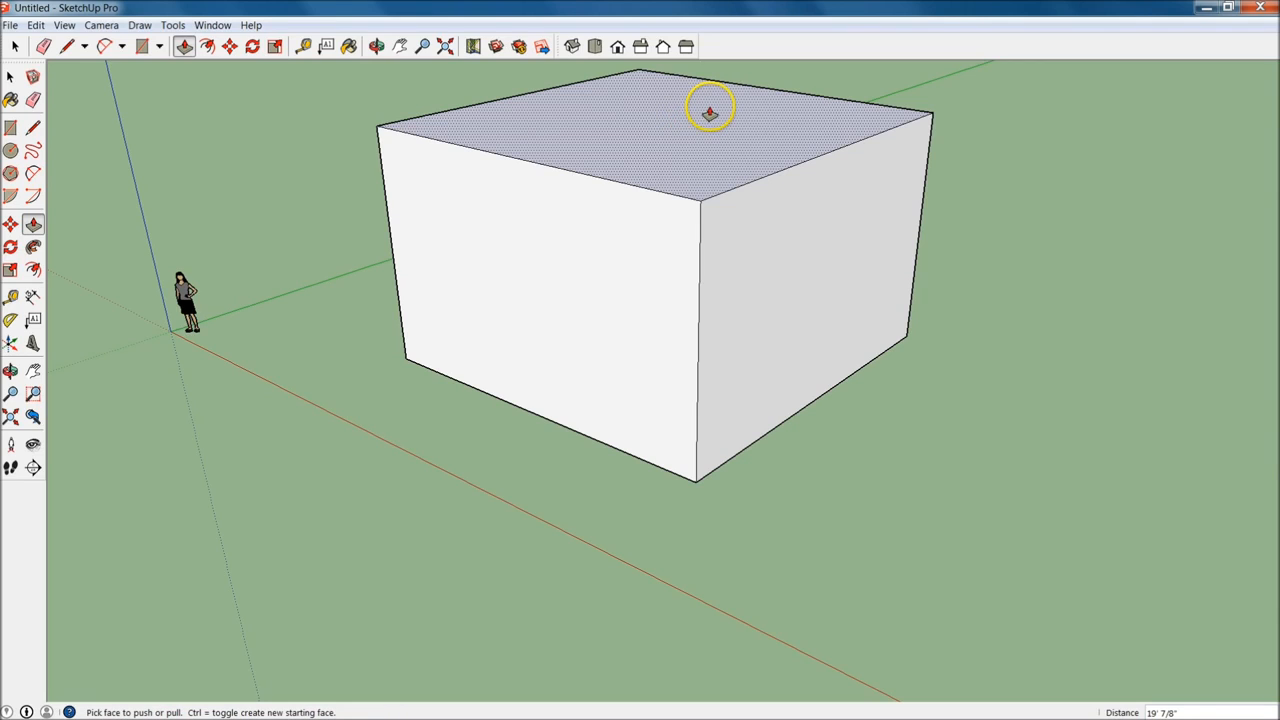
click(802, 113)
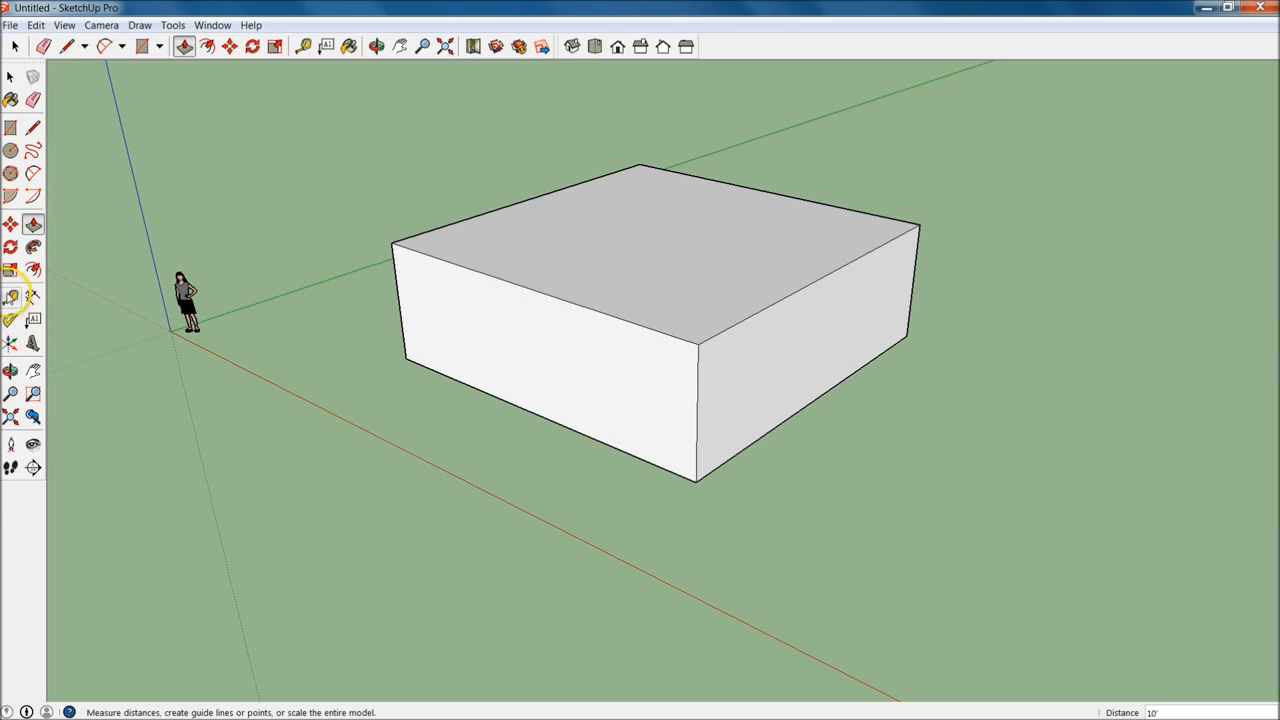
Measure the box's height along its front vertical edge, from the lower corner to the upper corner.
click(11, 297)
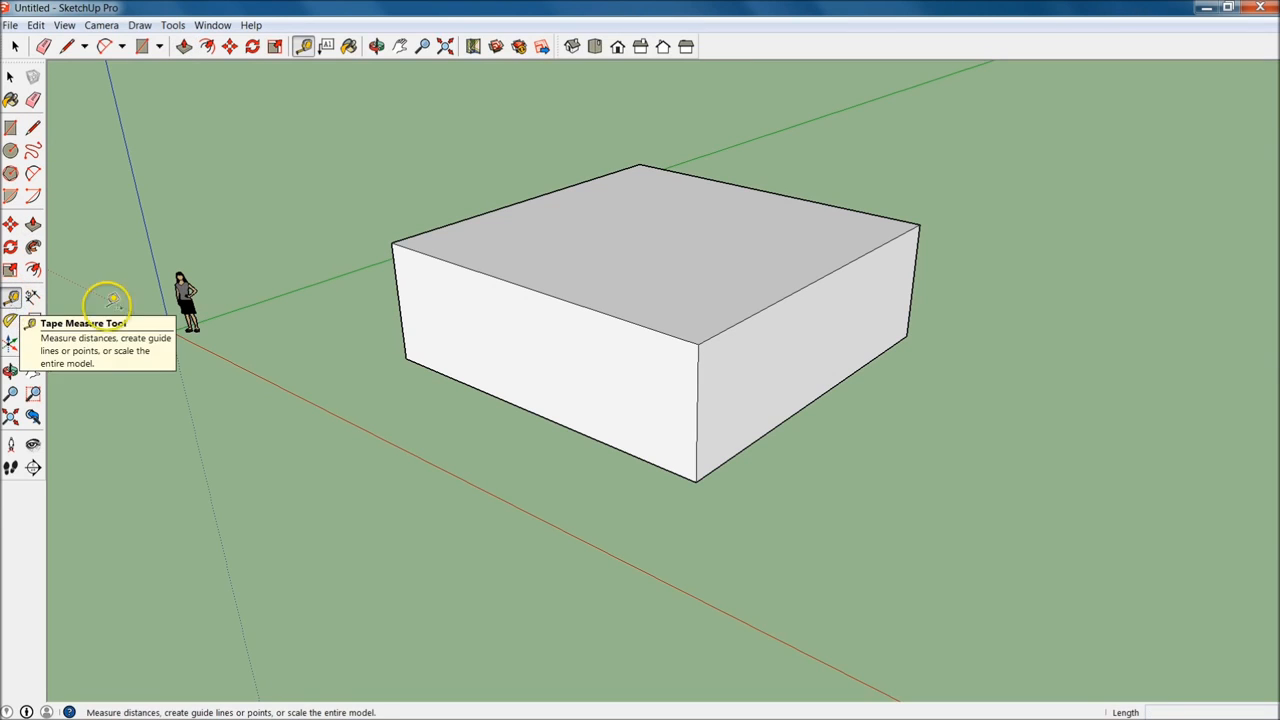
click(783, 420)
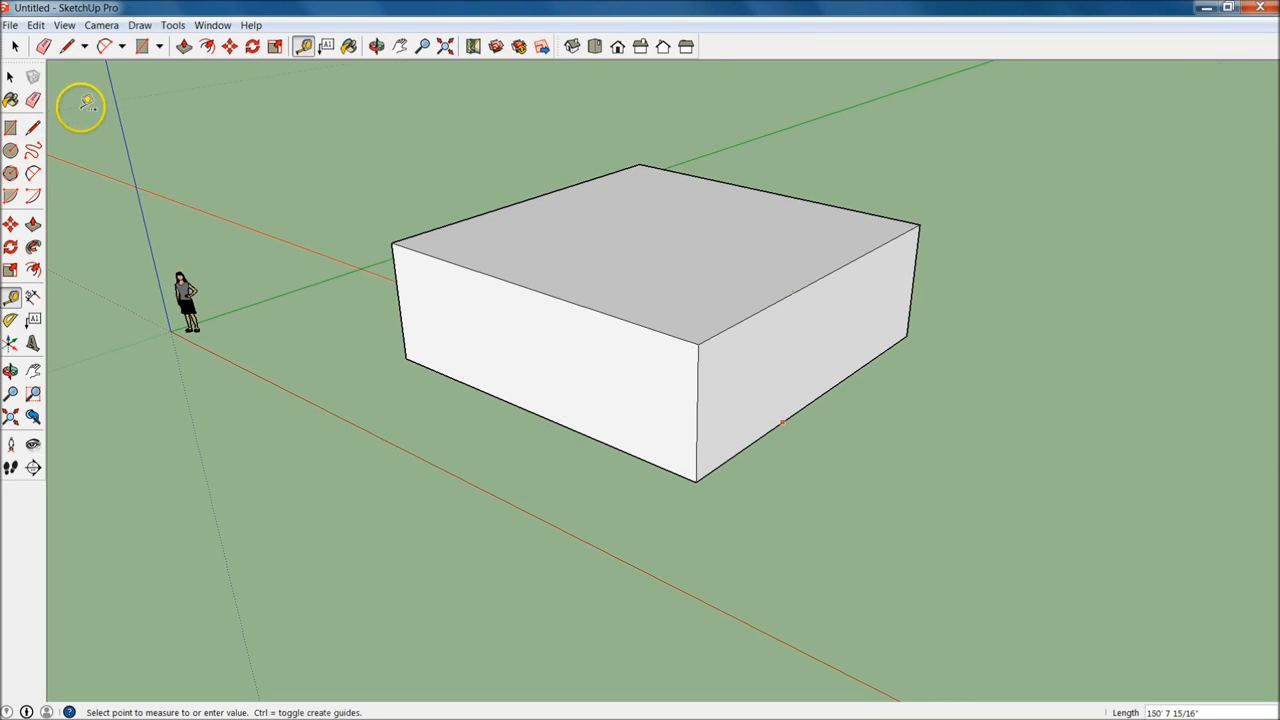
click(33, 126)
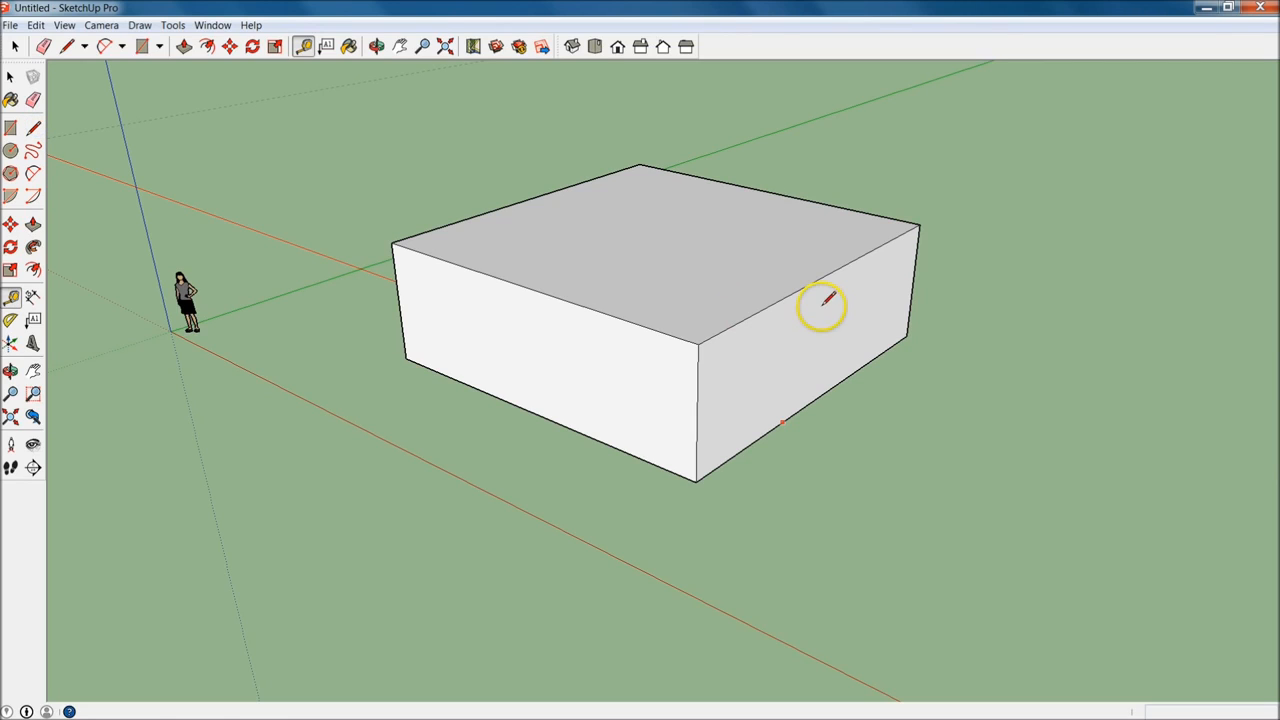
key(space)
click(33, 127)
click(697, 480)
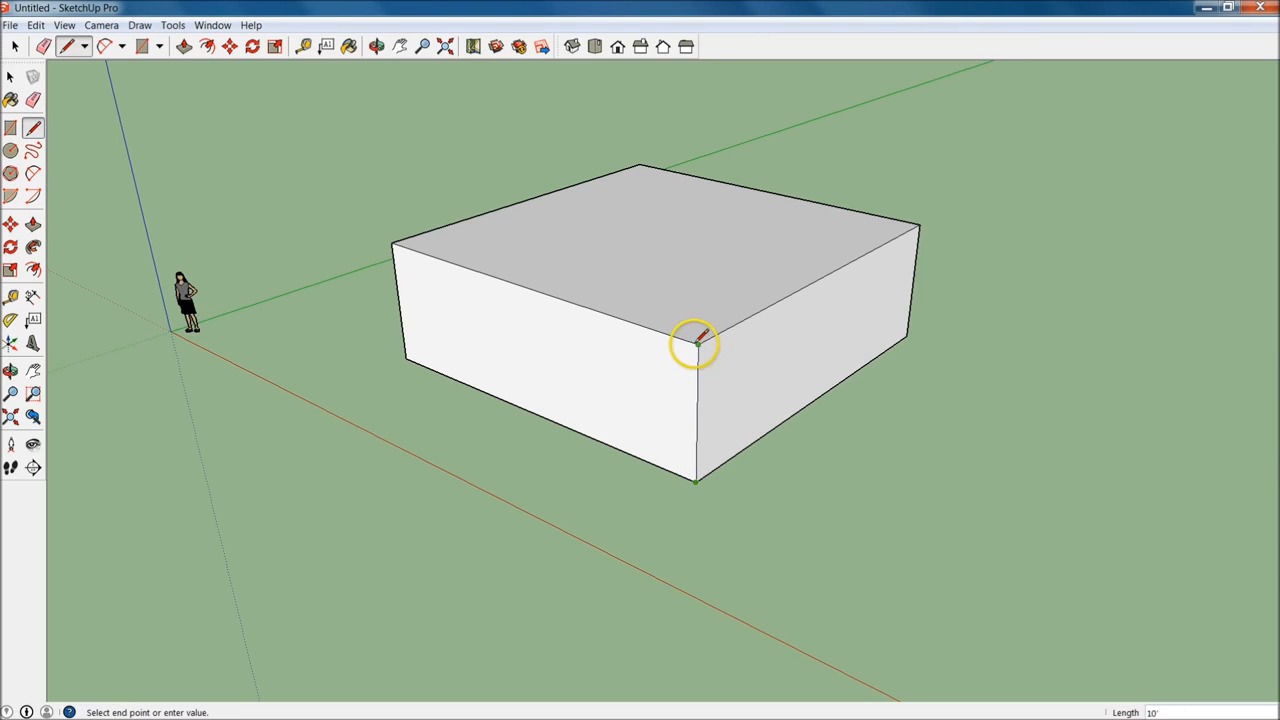
Create a Tape Measure guide line parallel to the bottom edge of the box's green-direction side, 10' above it along the top edge.
click(18, 298)
click(757, 428)
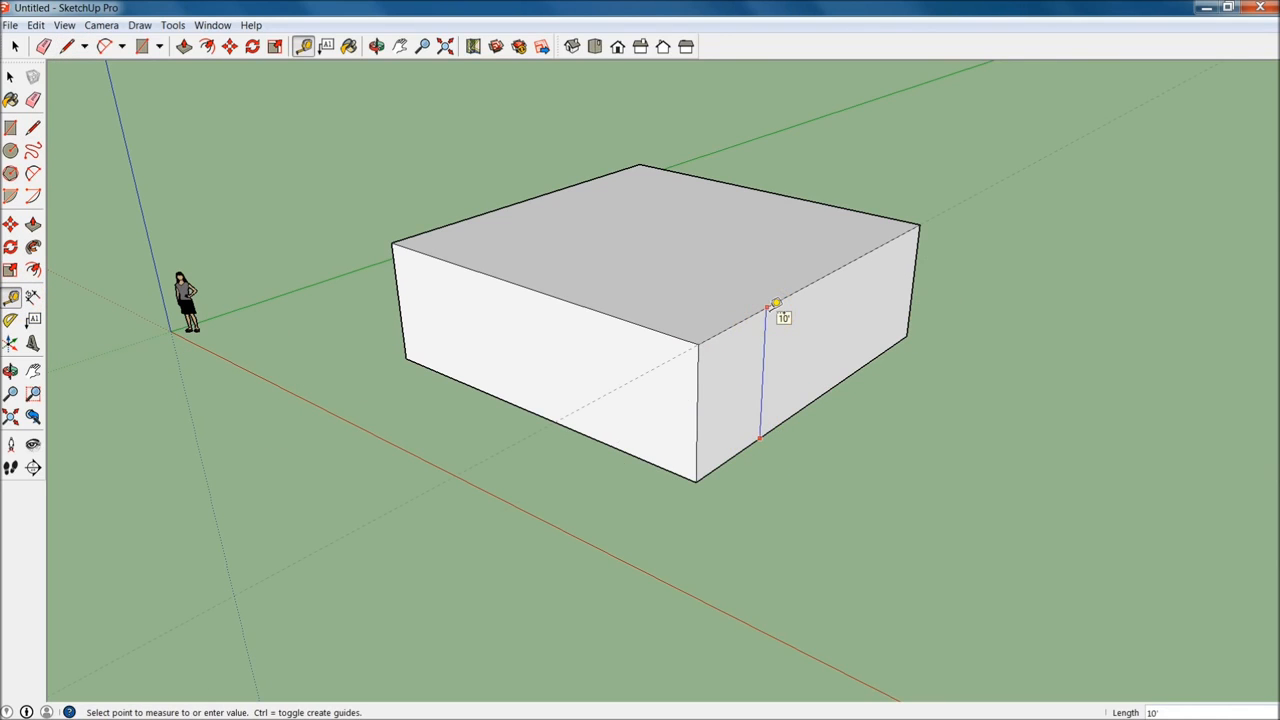
click(776, 301)
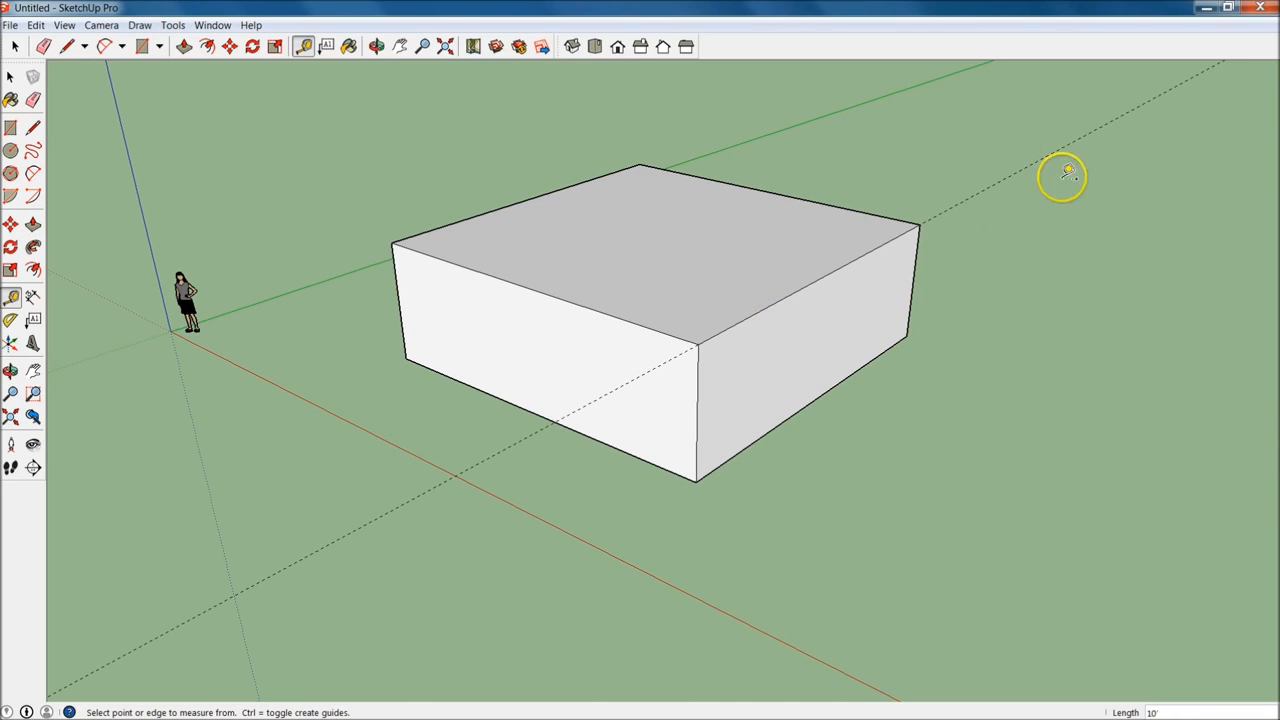
Draw a short line from the box's far lower corner, extending that side's bottom edge outward parallel to the green axis.
key(l)
click(907, 339)
scroll(1045, 243, down, 1)
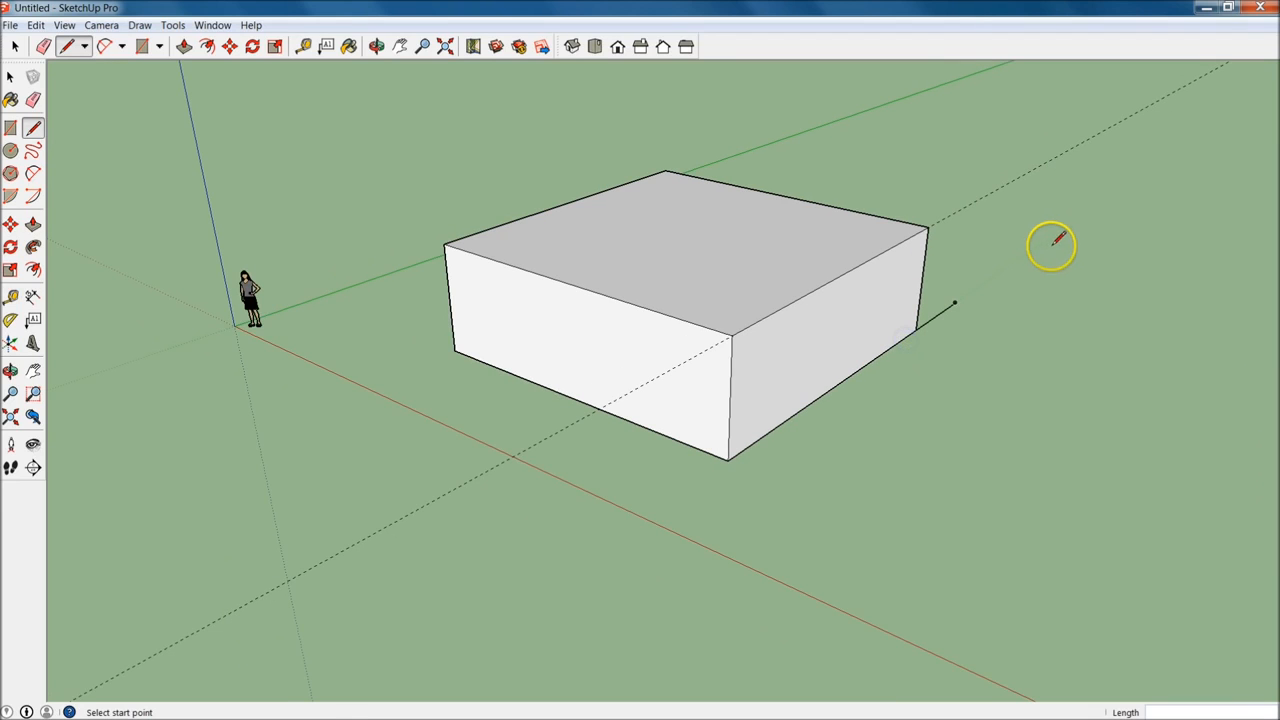
click(955, 302)
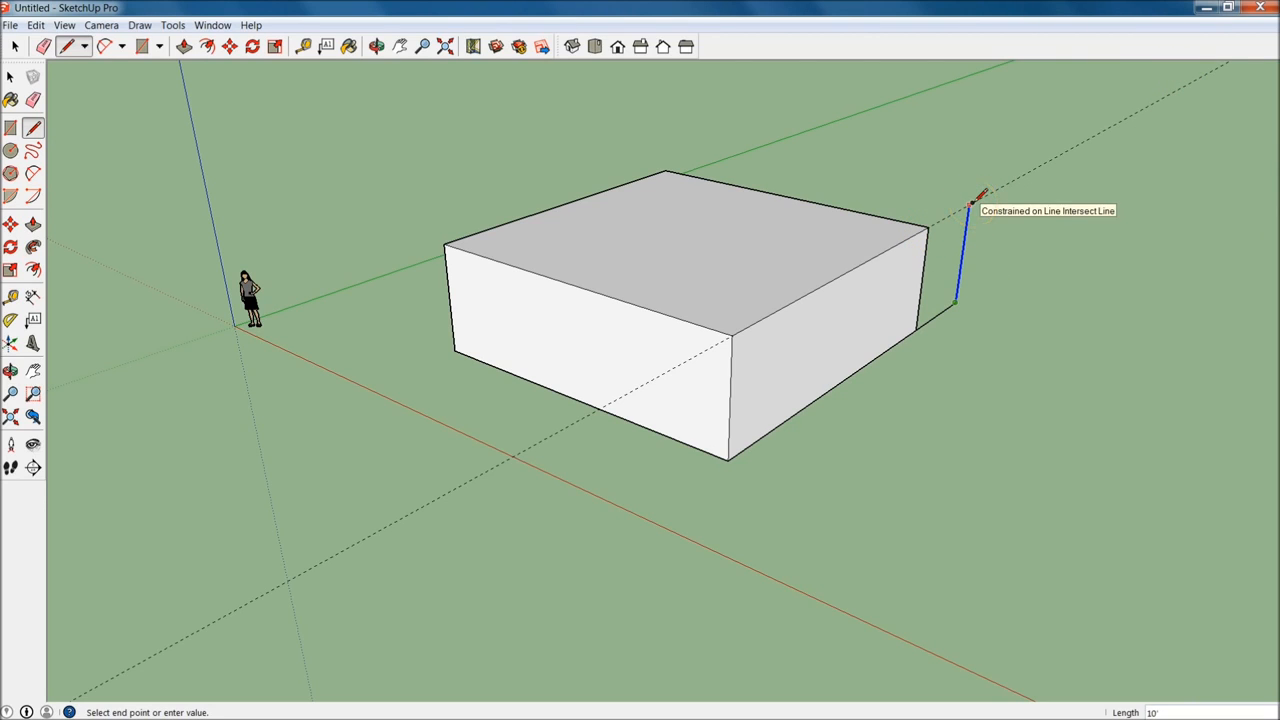
scroll(980, 200, down, 5)
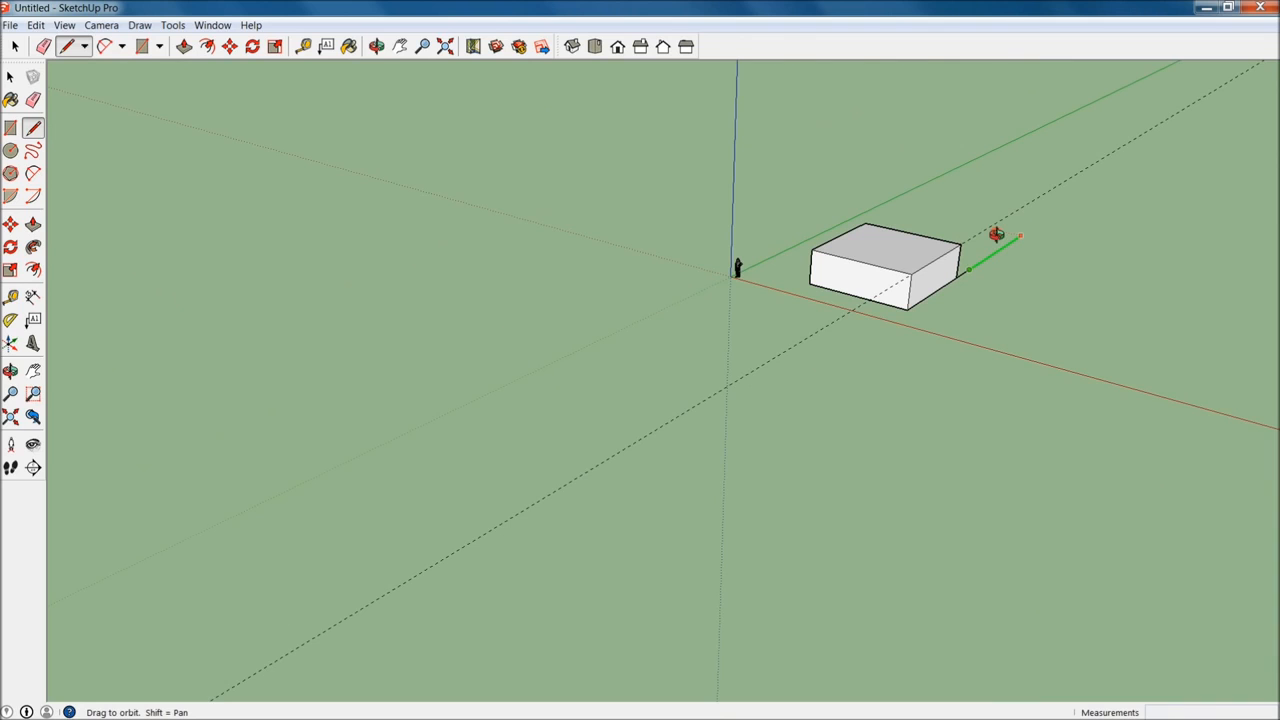
shift+middle_drag(996, 234, 744, 414)
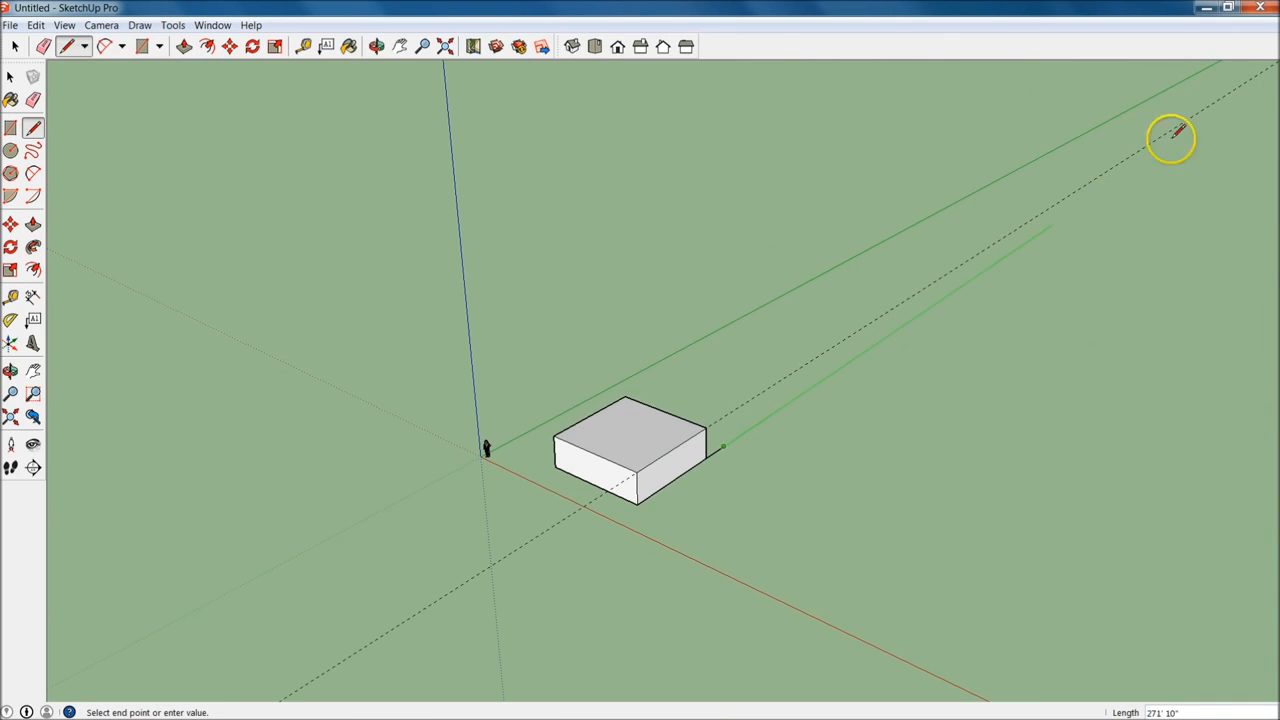
key(Escape)
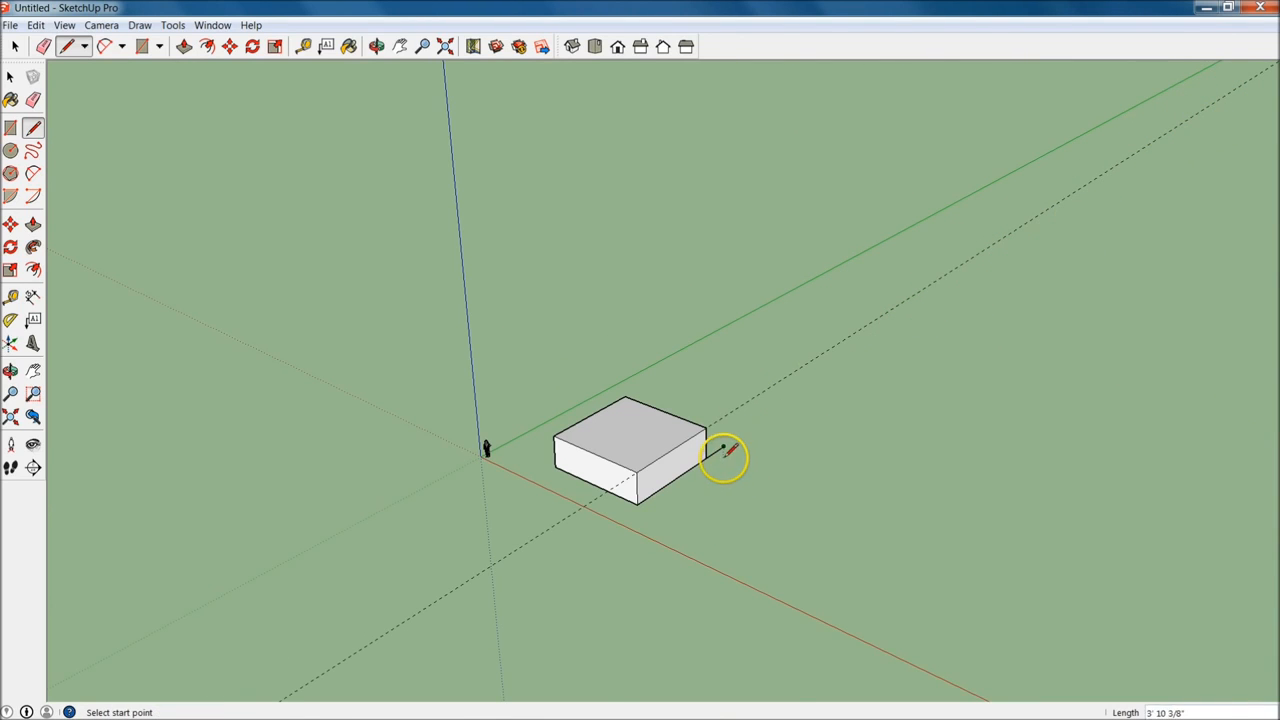
Delete the short line extending from the box's far lower corner and the dashed guide line along its top edge.
scroll(724, 456, up, 3)
key(space)
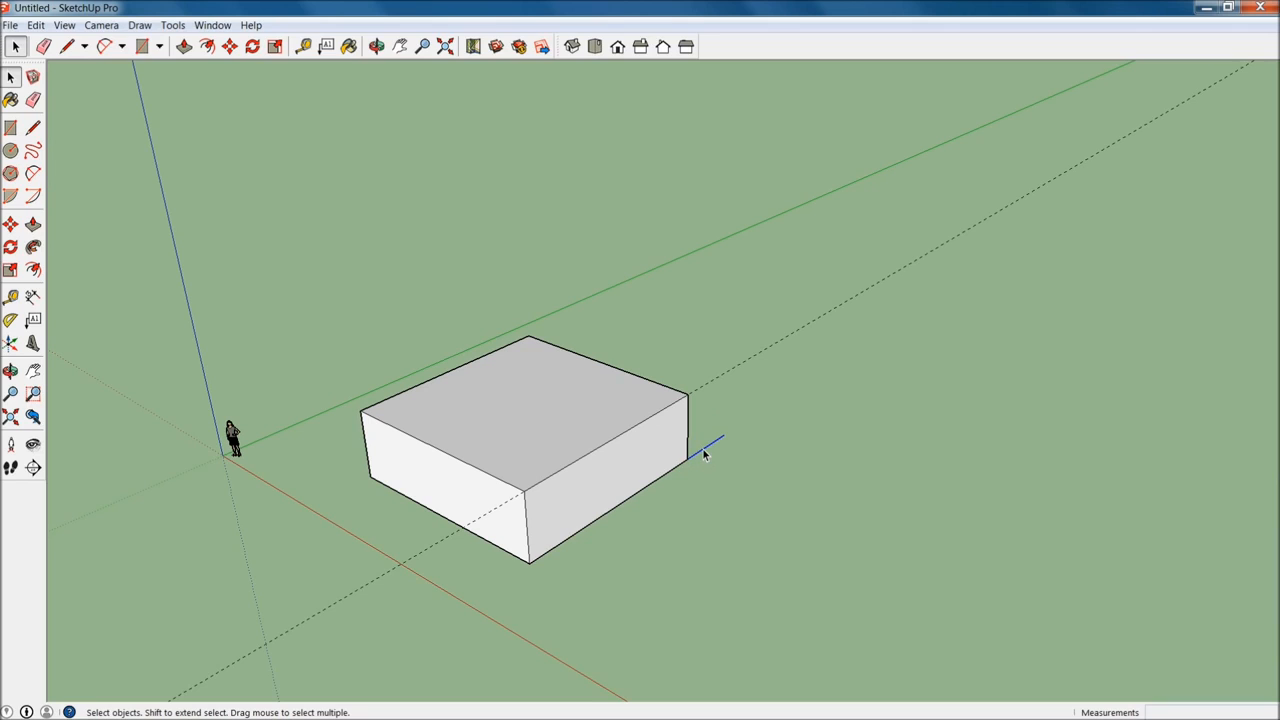
click(707, 453)
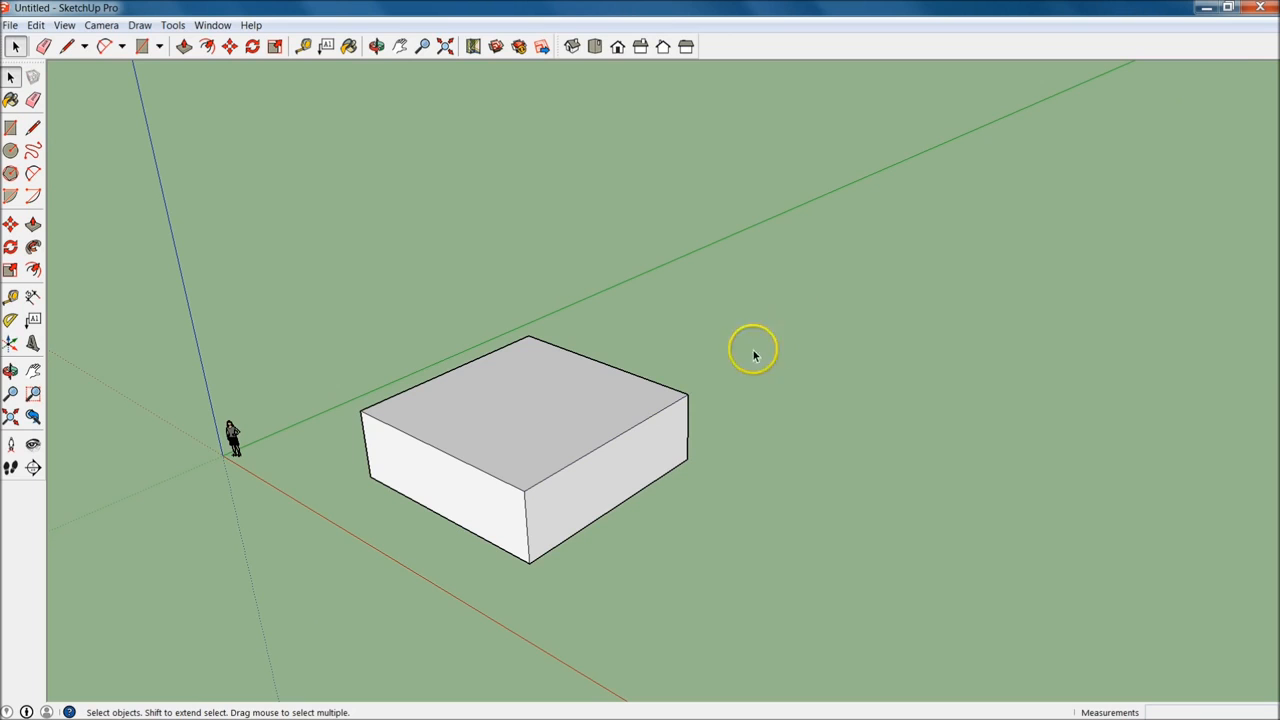
Draw a 10' by 10' rectangle on the ground beside the box, beginning in line with its nearest bottom corner along the red axis.
mouse_move(555, 425)
middle_down()
mouse_move(934, 540)
mouse_move(877, 517)
middle_up()
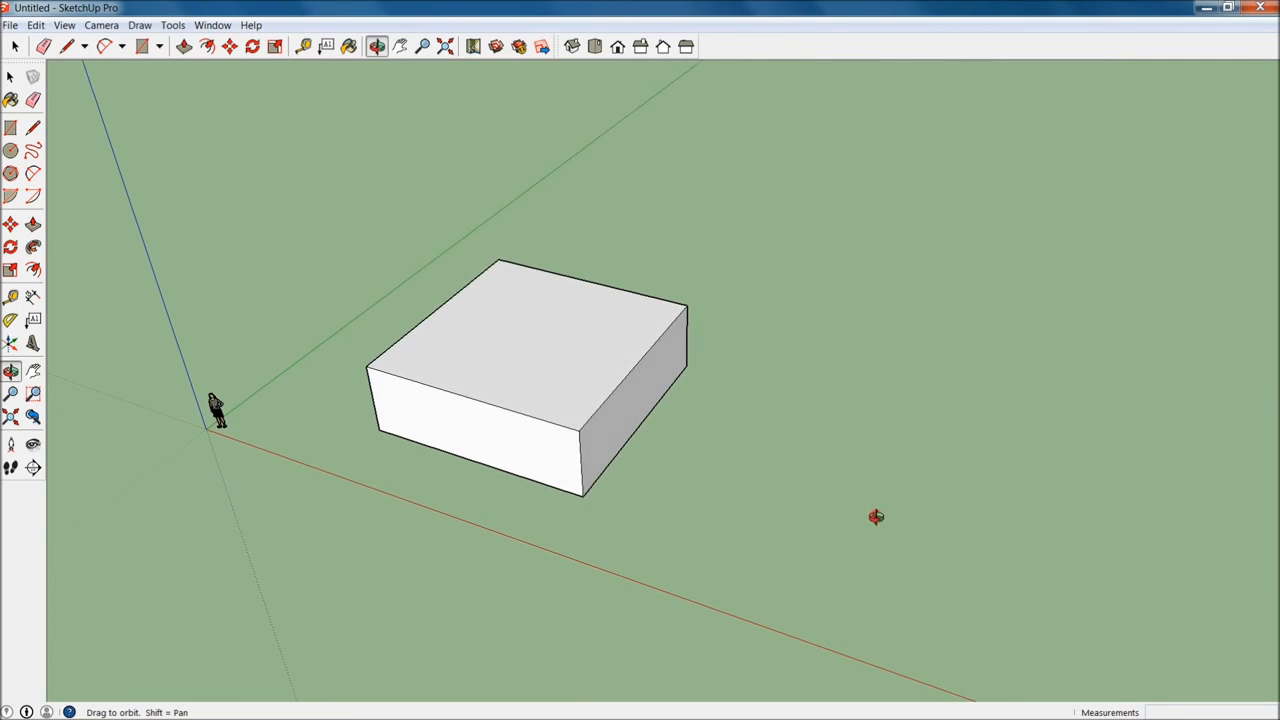
key(l)
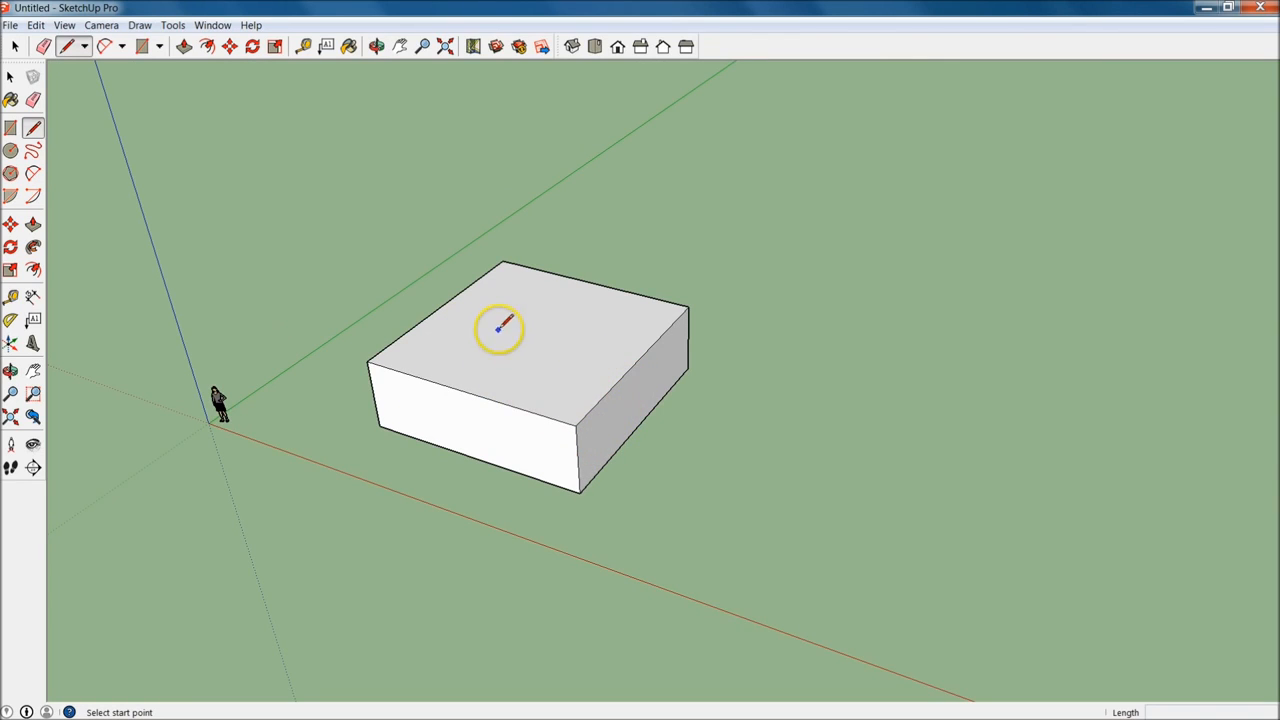
click(11, 131)
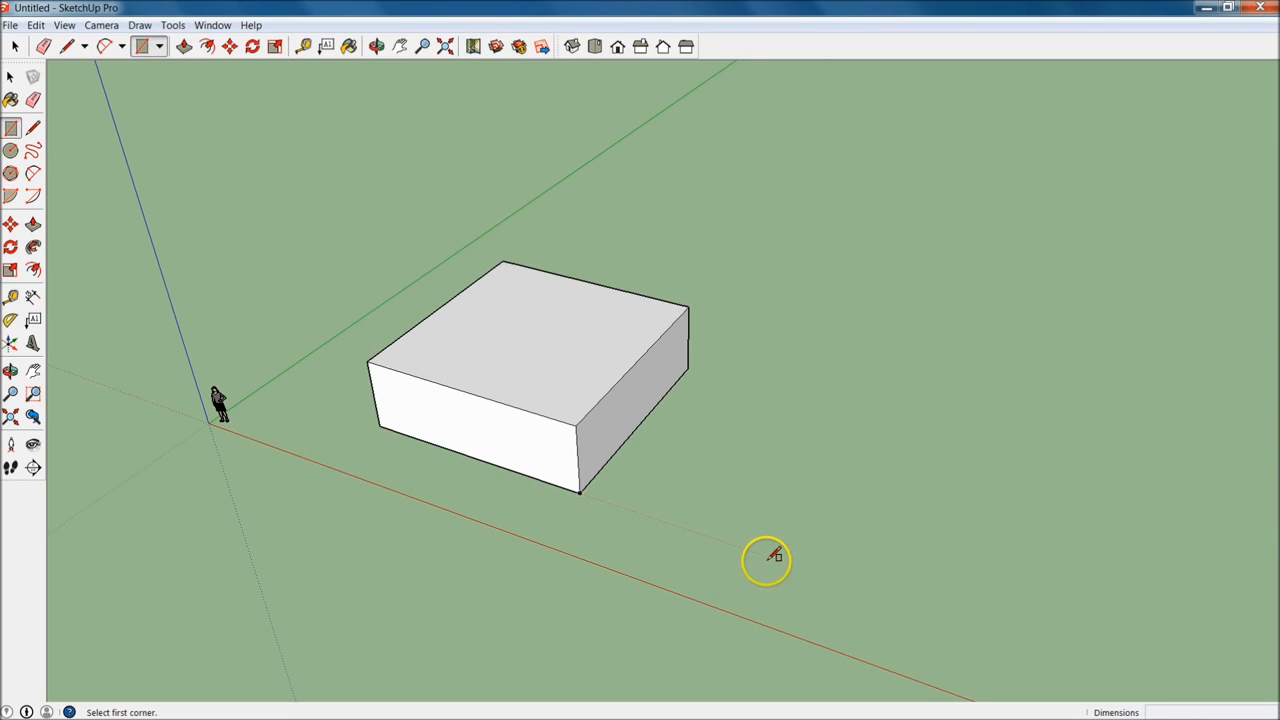
click(799, 566)
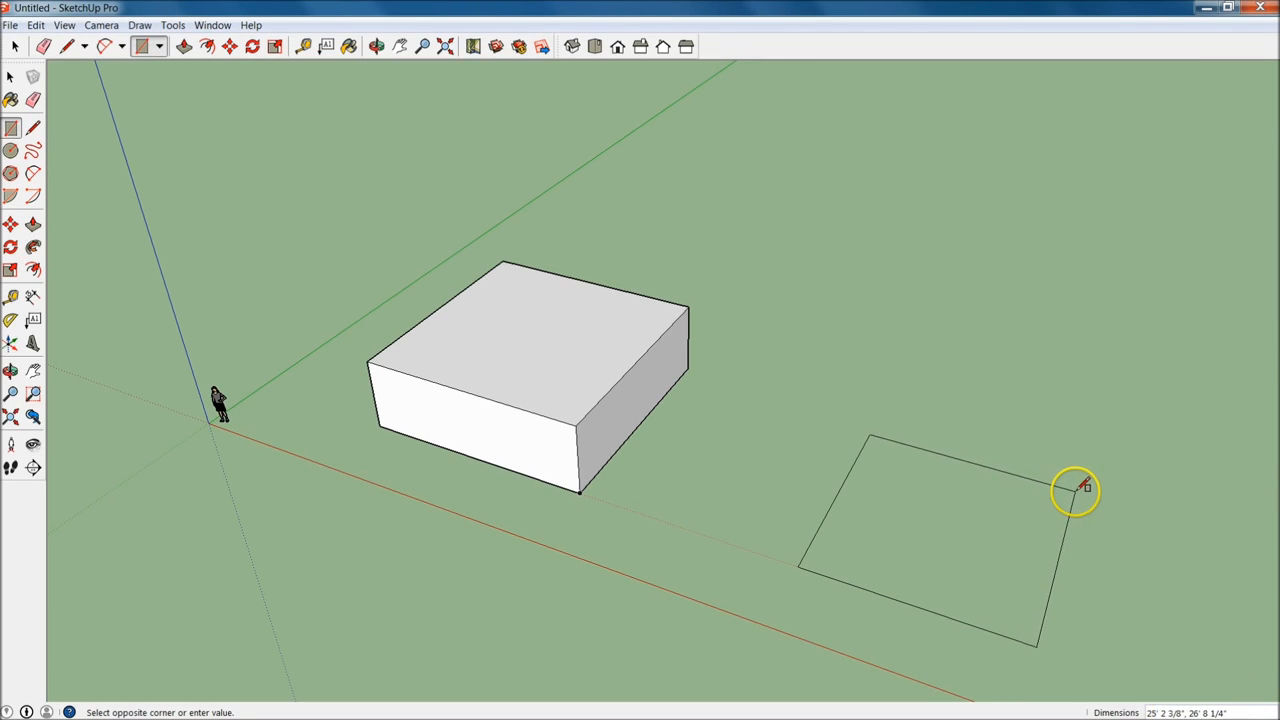
click(1075, 489)
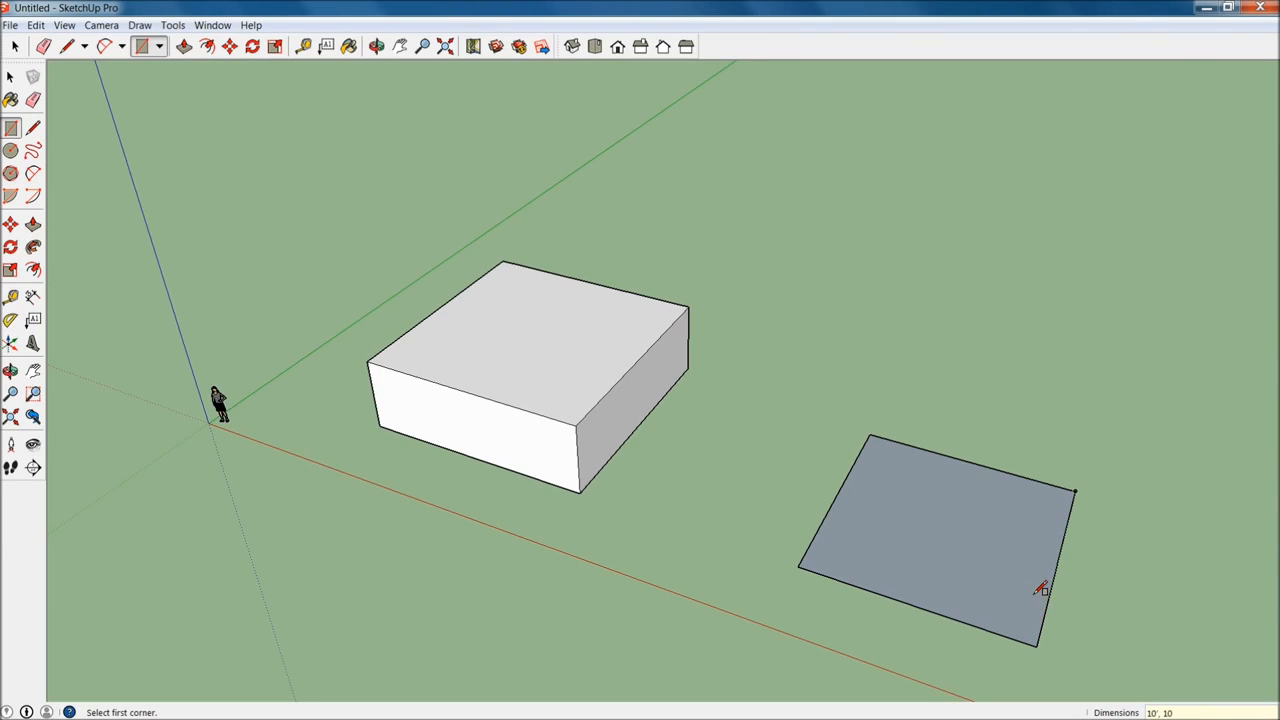
text(')
key(Return)
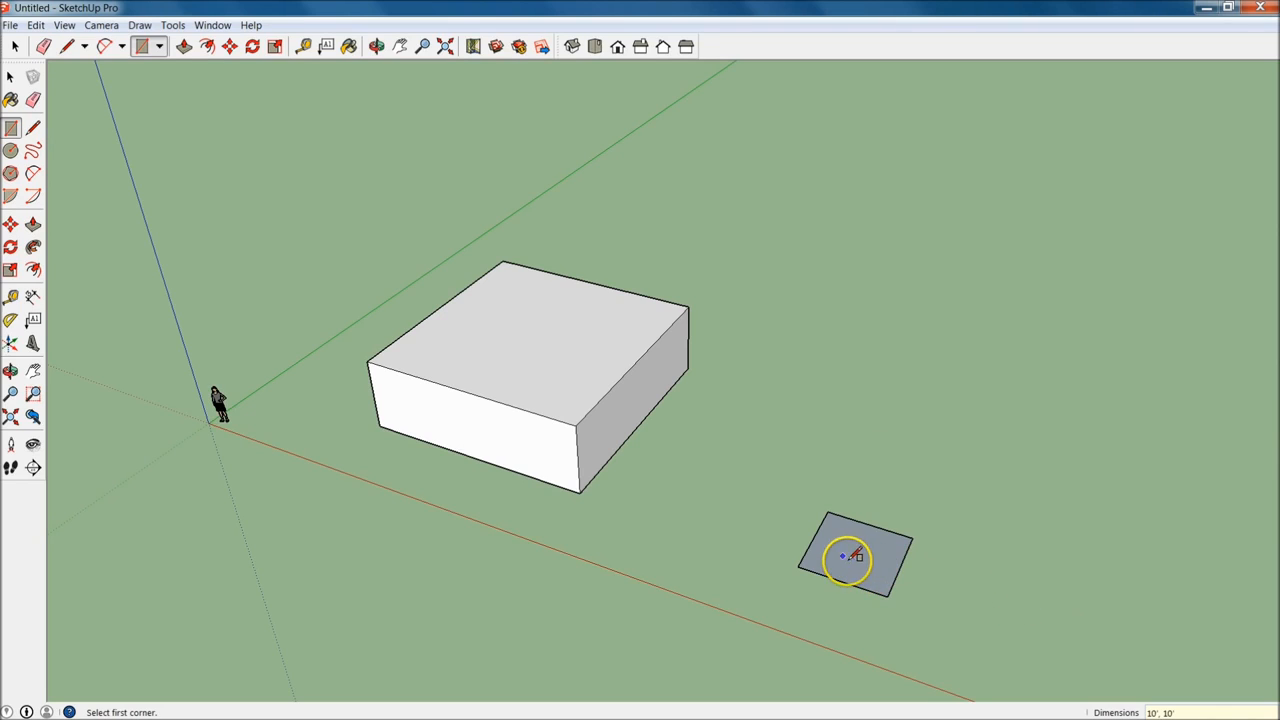
Trace the square's front edge and adjoining side edge with the Line tool to check their lengths.
key(l)
click(799, 564)
click(889, 596)
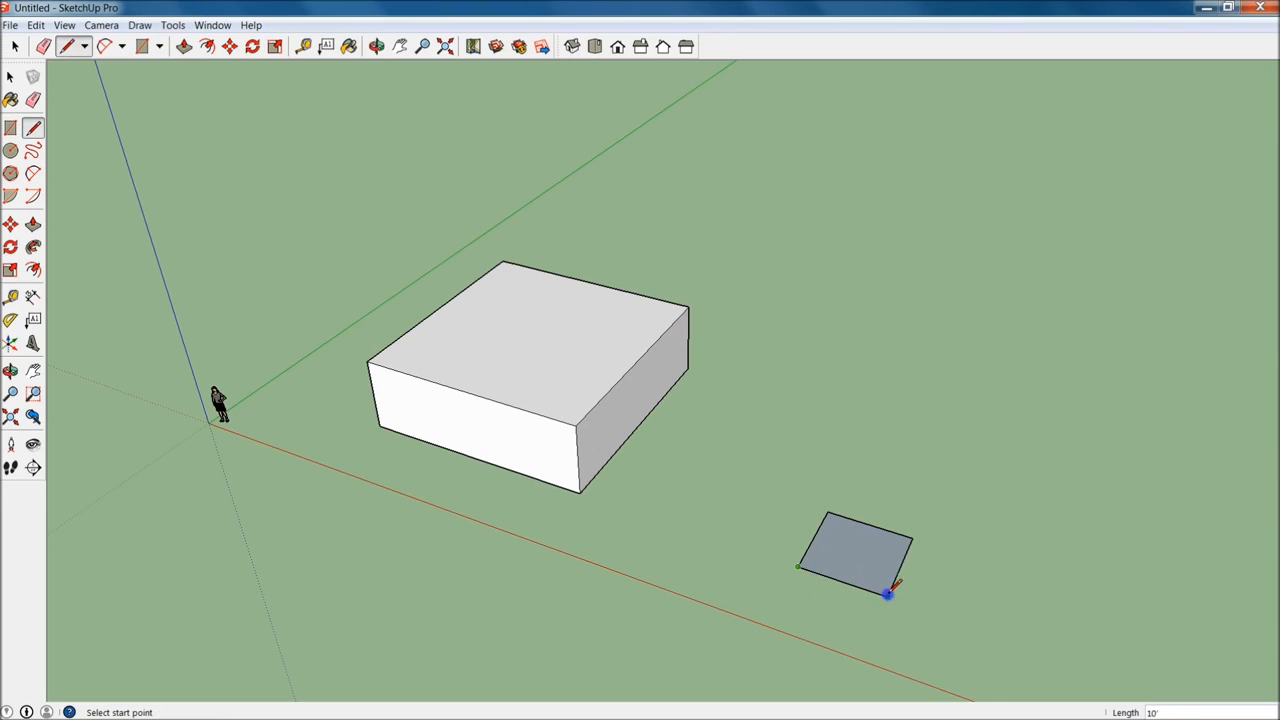
click(912, 541)
key(Escape)
scroll(950, 590, up, 3)
middle_drag(870, 600, 851, 509)
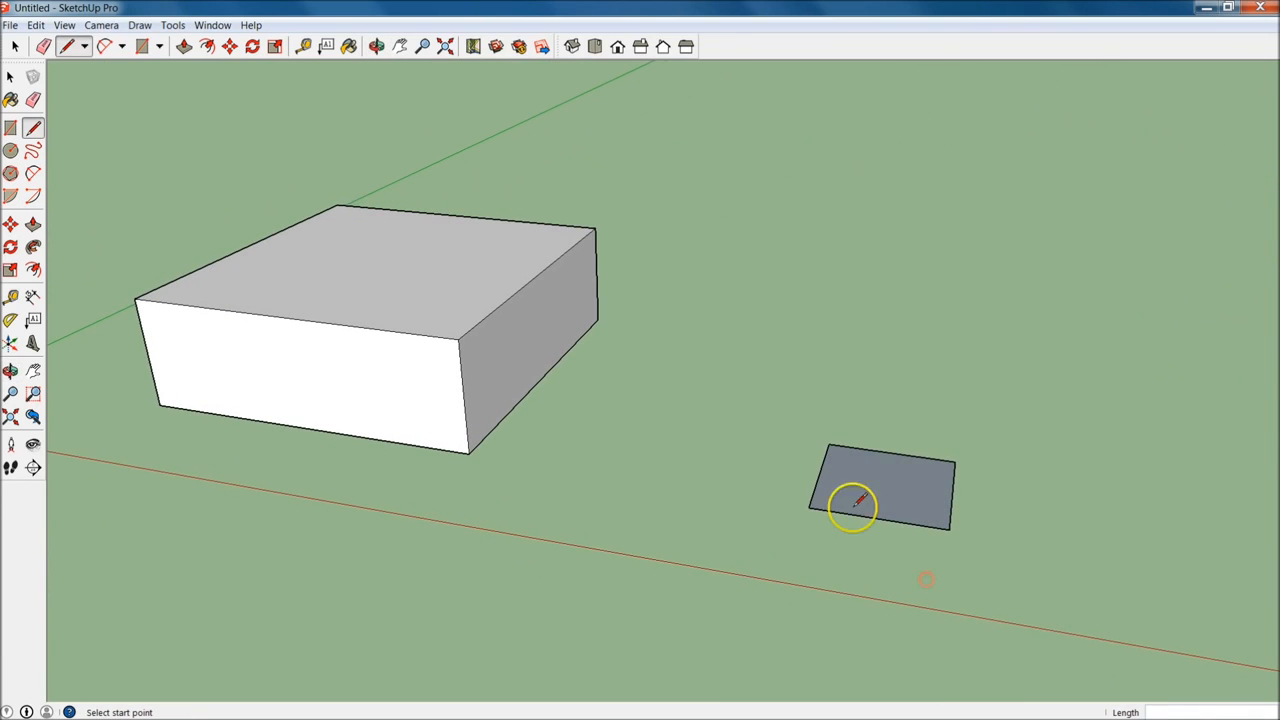
key(p)
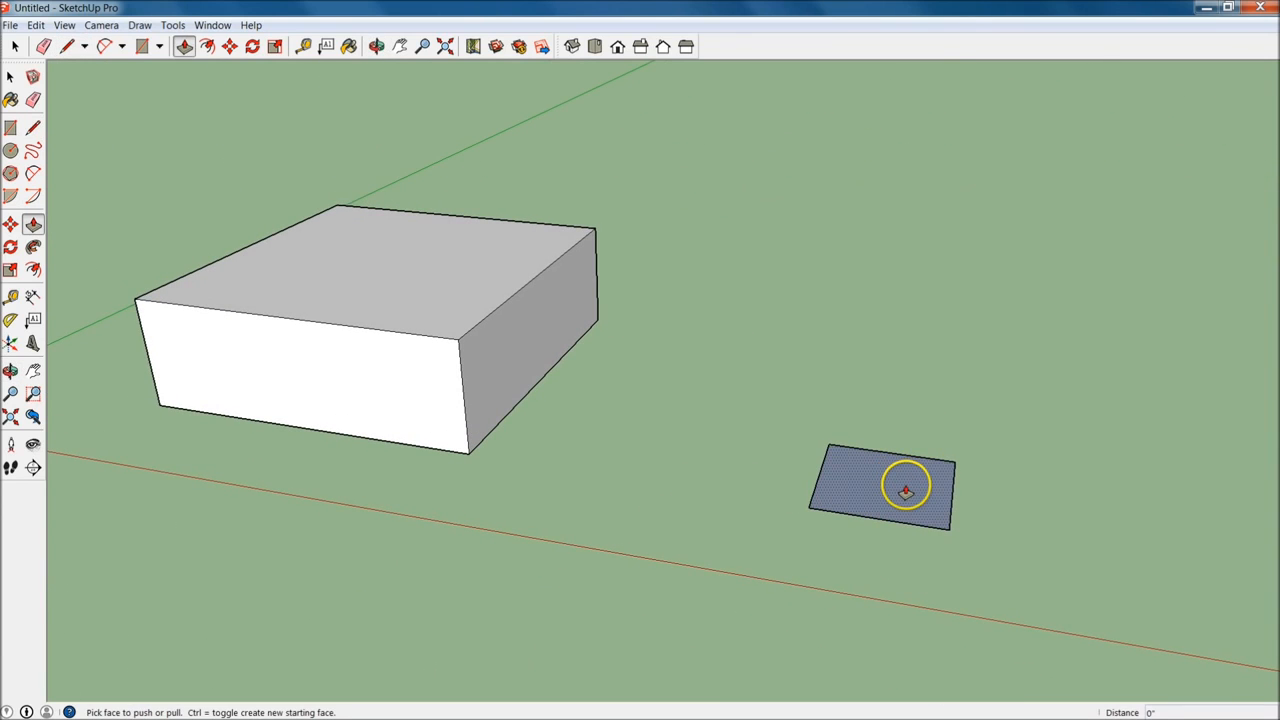
click(905, 490)
key(Escape)
key(space)
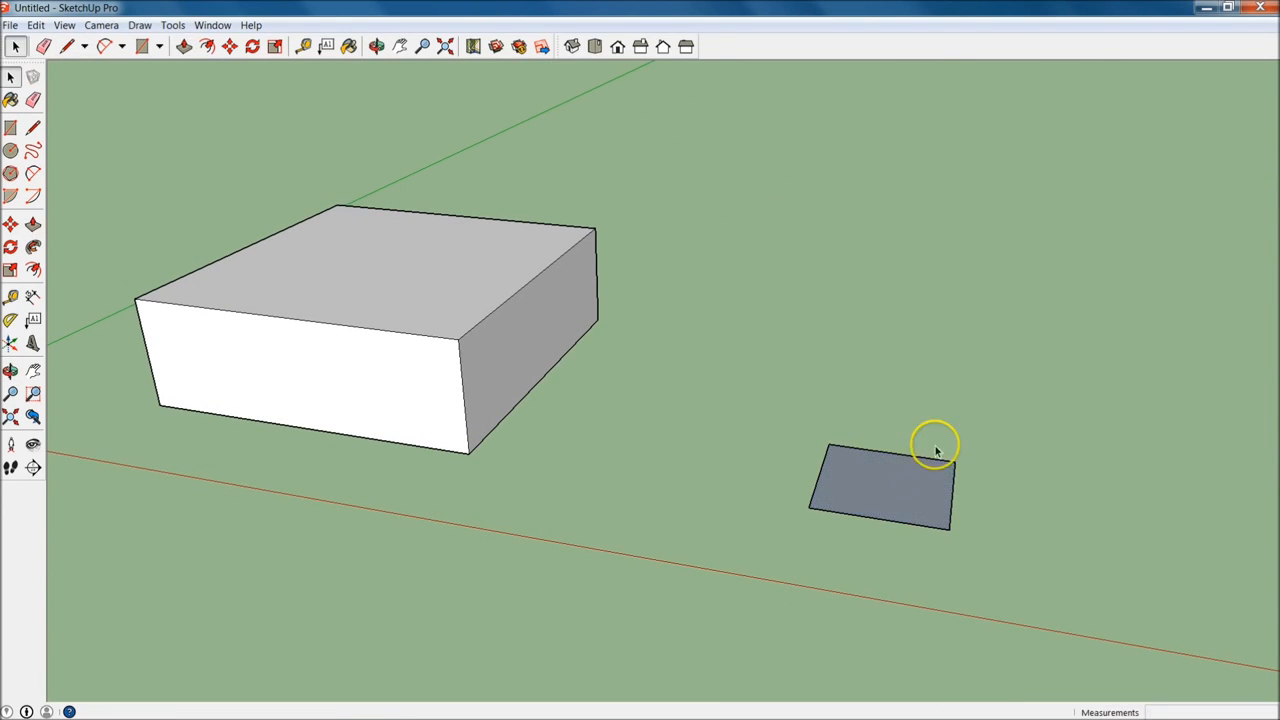
Push/Pull the square face upward 10' to form a cube.
click(33, 226)
click(33, 226)
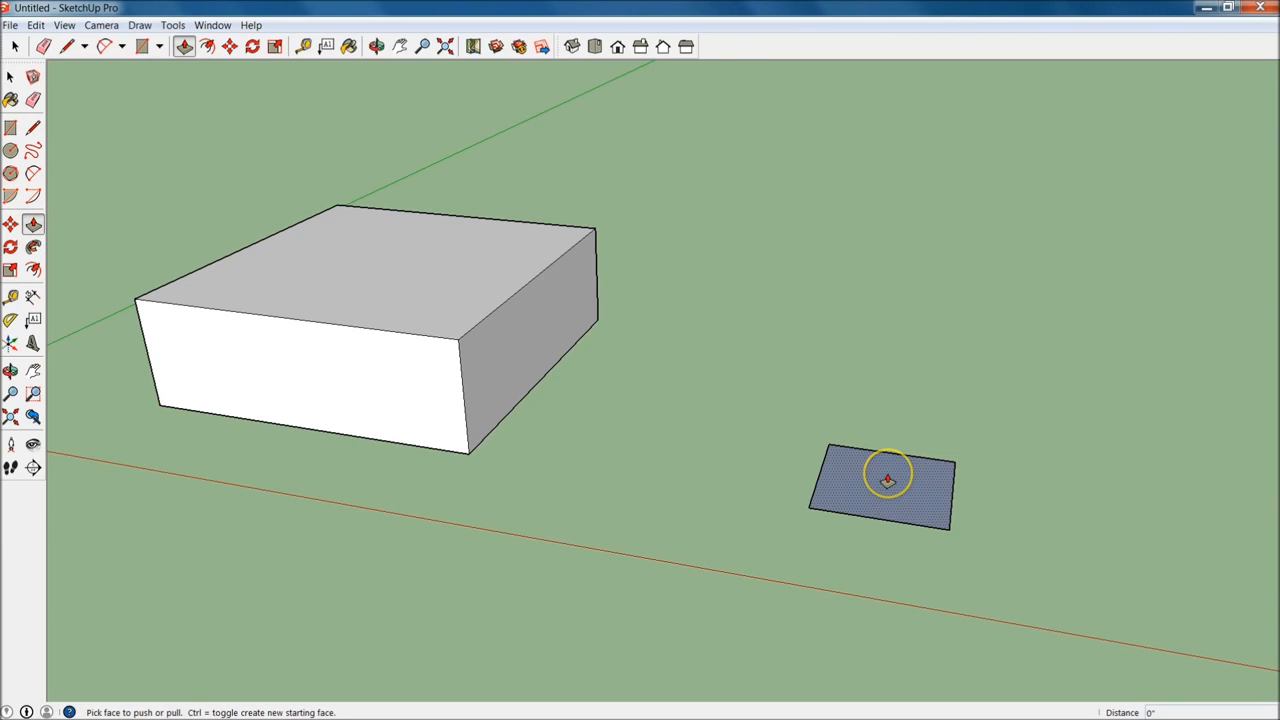
drag(888, 481, 894, 406)
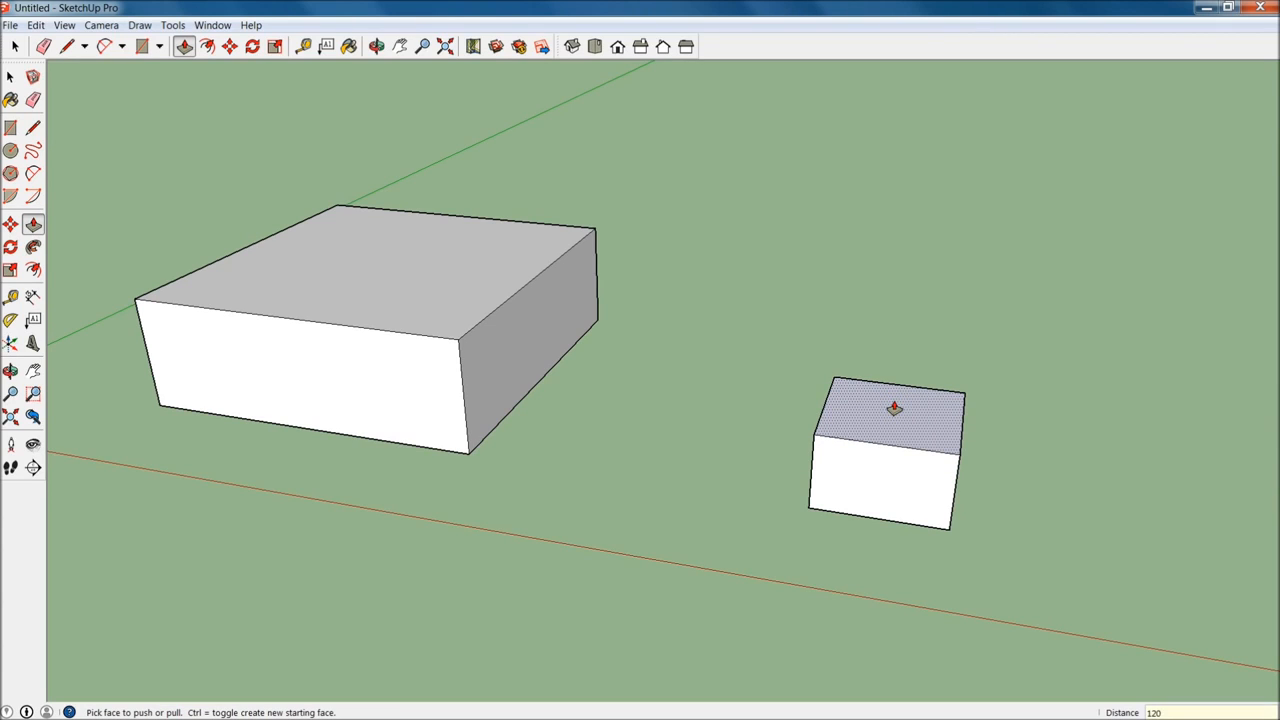
key(Return)
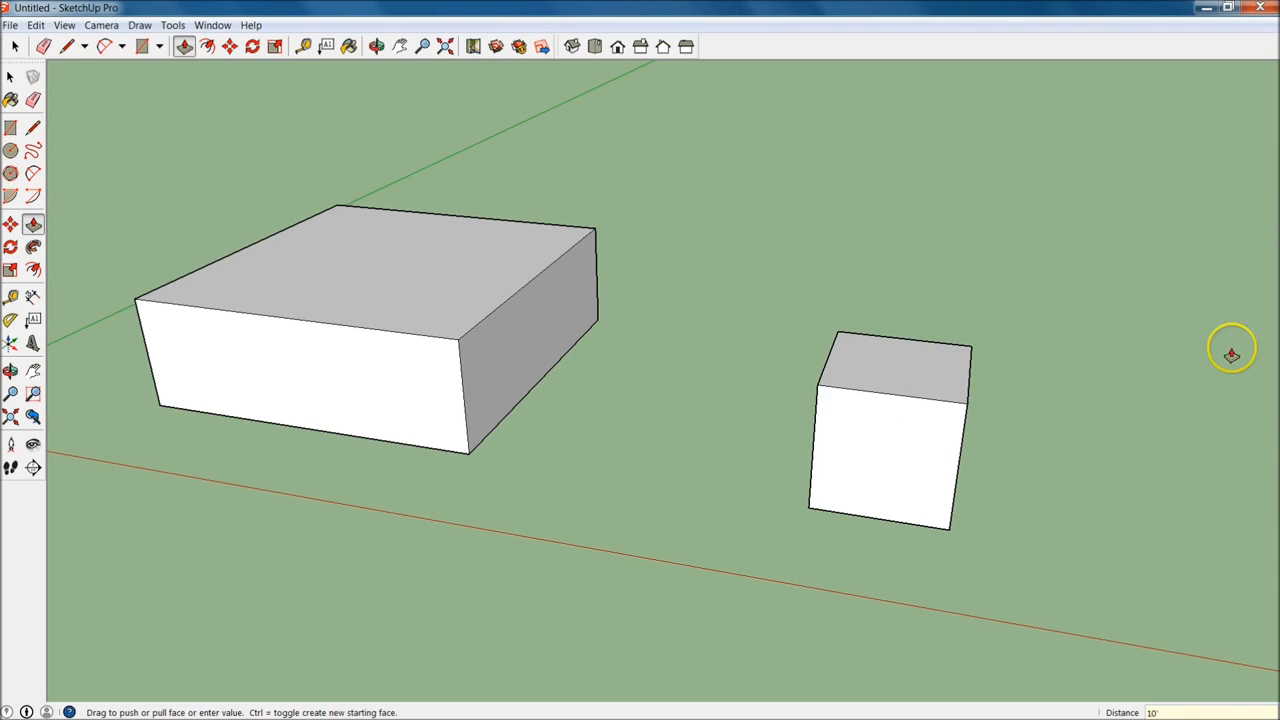
Select the whole large box with an enclosing selection window, and clear the selection.
middle_drag(1008, 400, 729, 397)
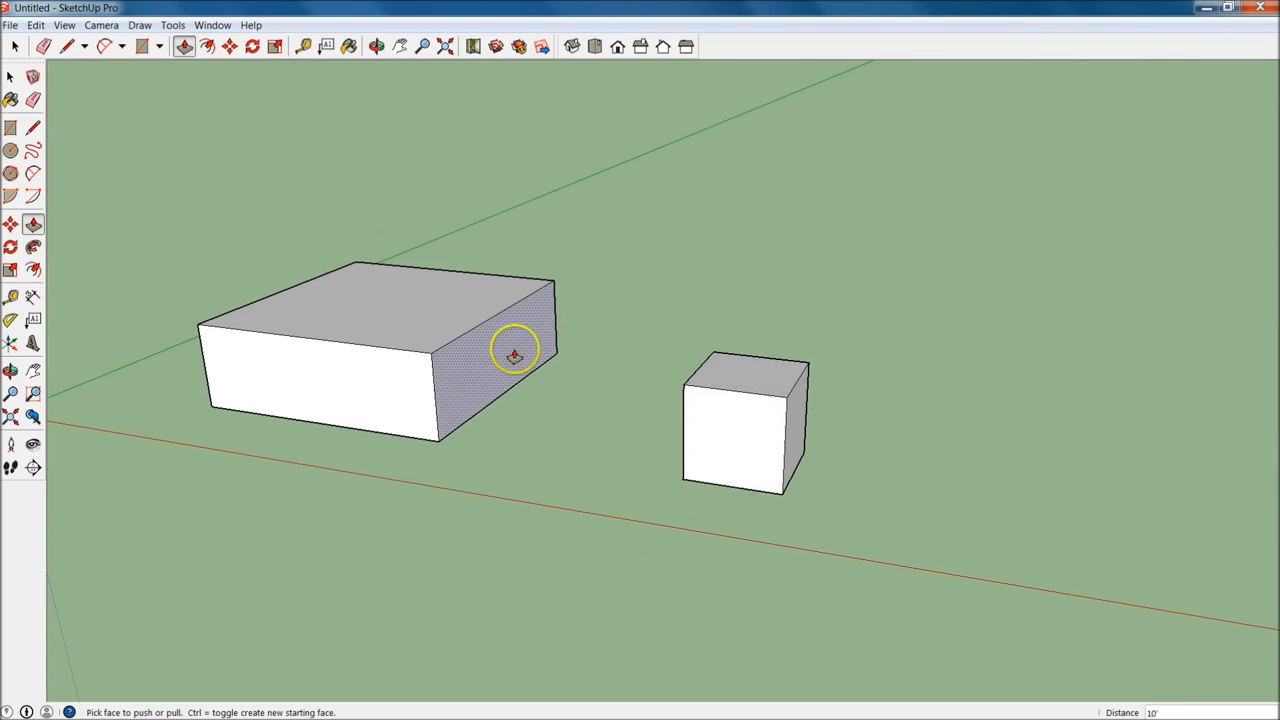
click(11, 78)
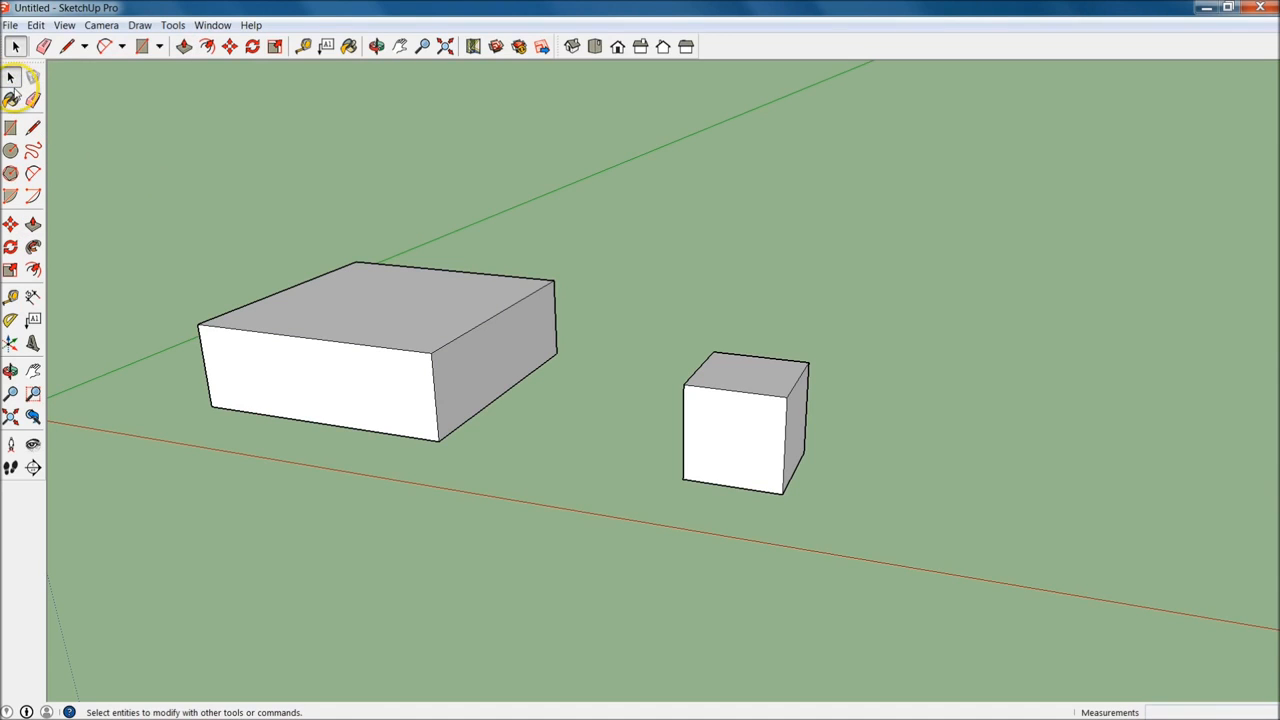
mouse_move(116, 131)
mouse_down()
mouse_move(243, 329)
mouse_move(618, 508)
mouse_up()
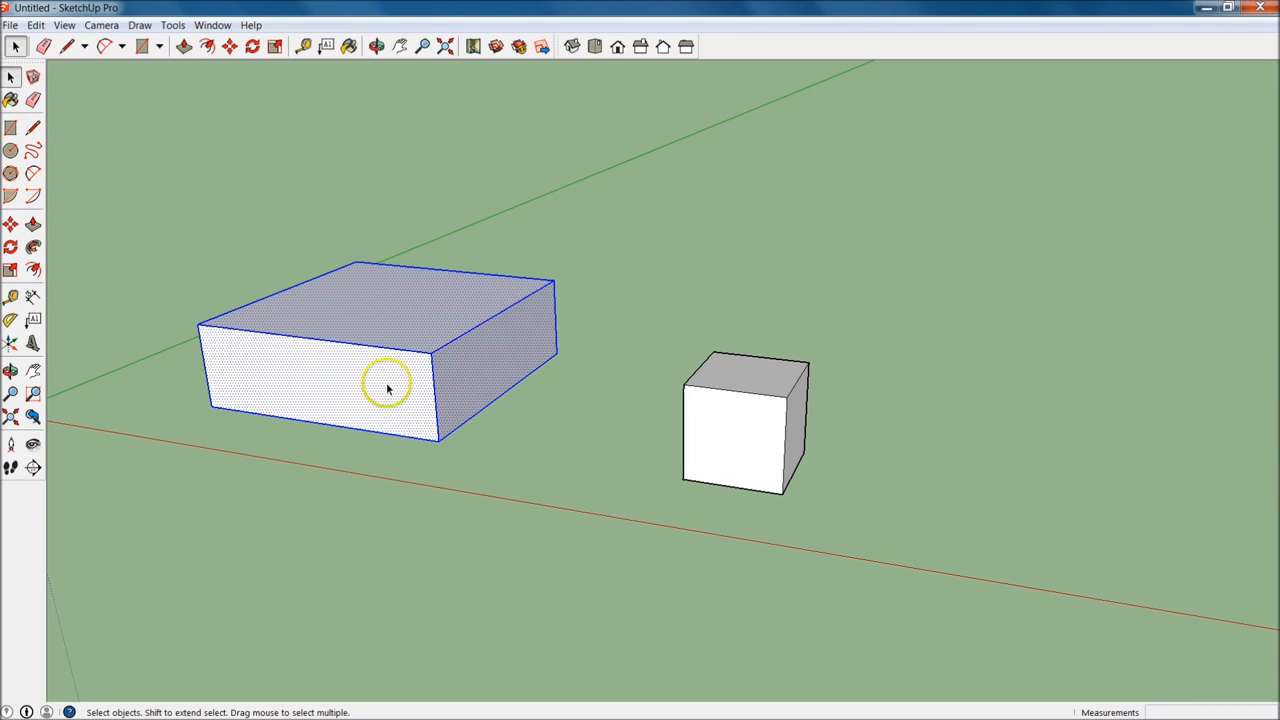
key(o)
drag(543, 440, 587, 486)
key(space)
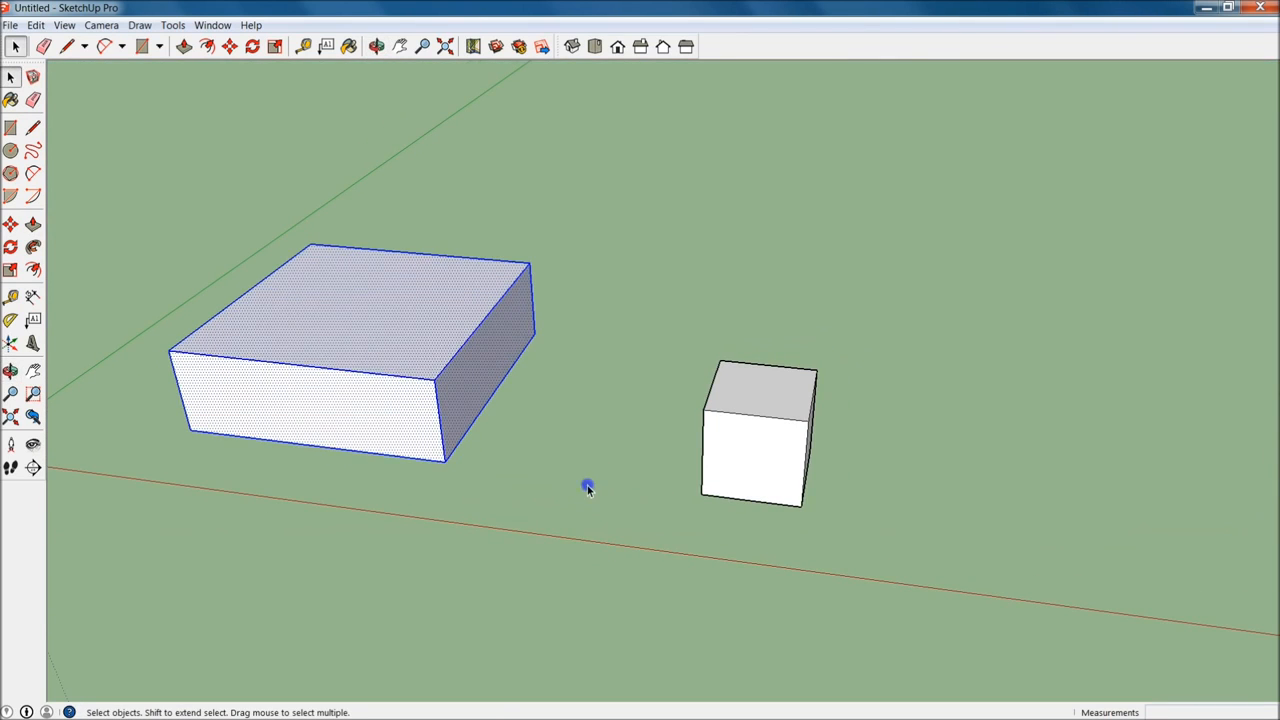
click(587, 485)
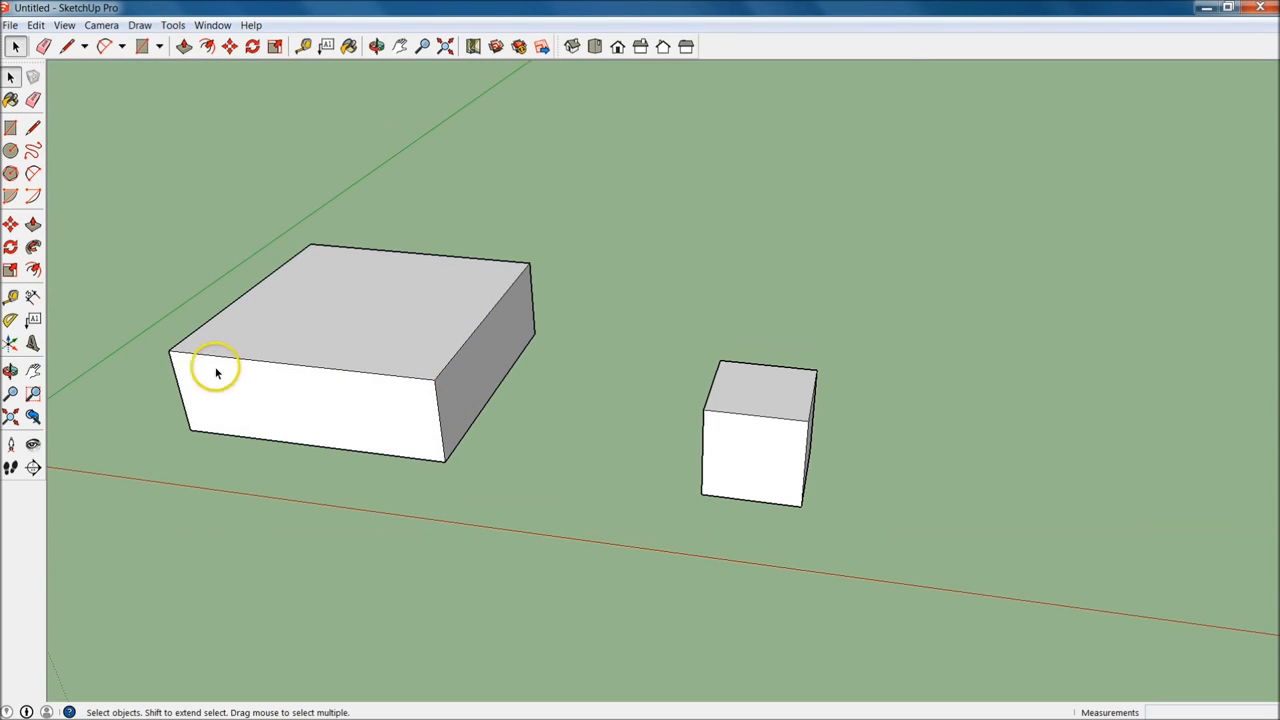
Try enclosing and crossing selection windows over only part of the large box to compare which edges and faces each selects.
drag(108, 206, 250, 550)
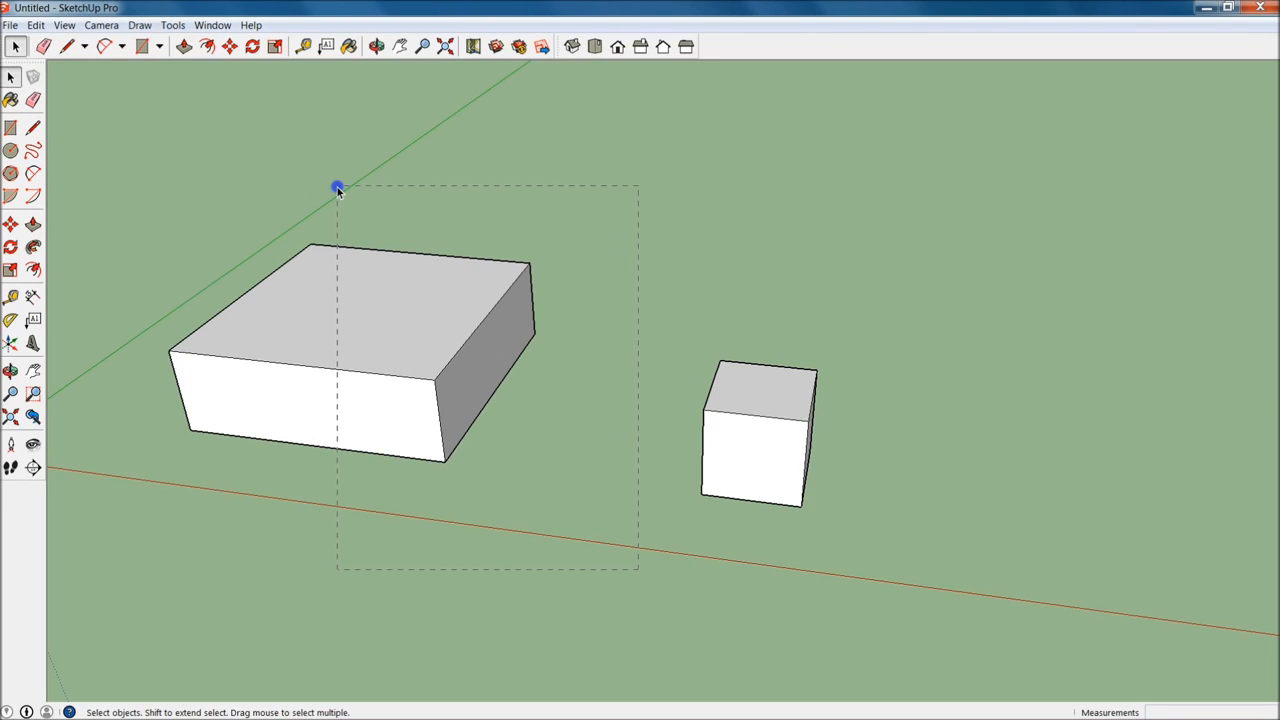
drag(337, 190, 337, 190)
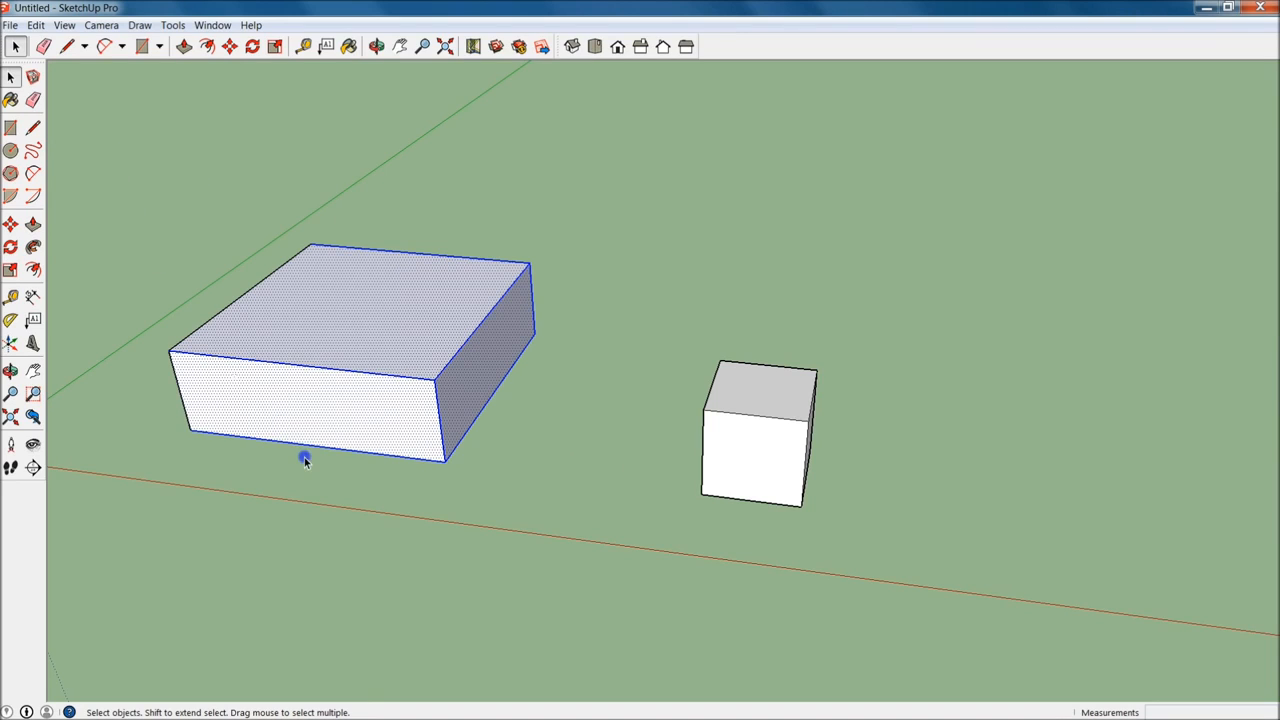
drag(106, 151, 374, 551)
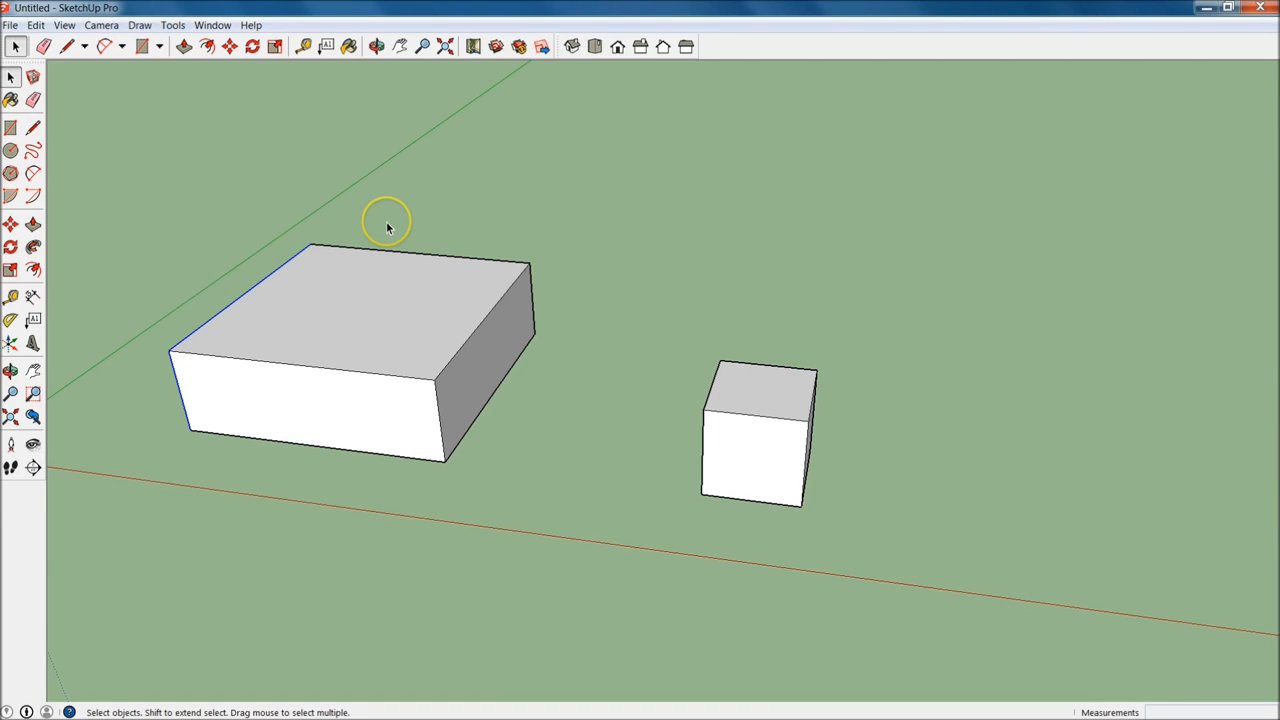
drag(387, 223, 613, 561)
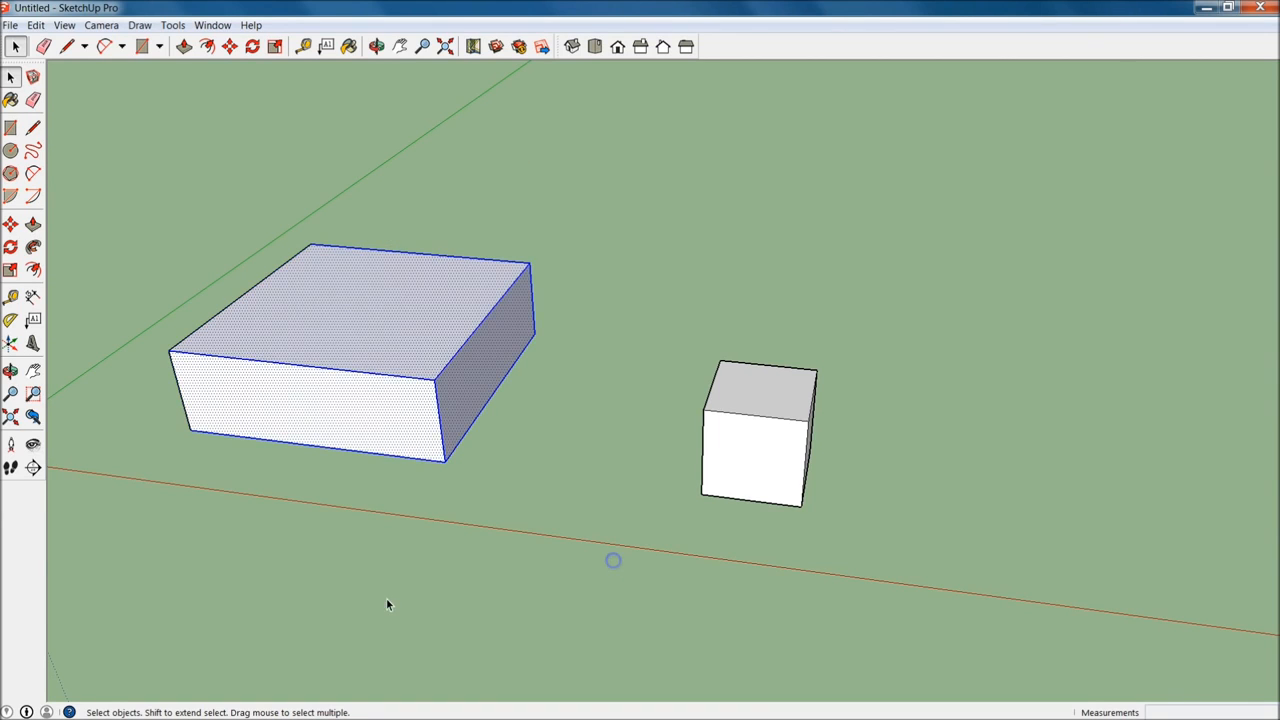
drag(386, 598, 611, 206)
Select the entire large box and delete it, keeping the cube.
drag(122, 149, 595, 538)
key(Delete)
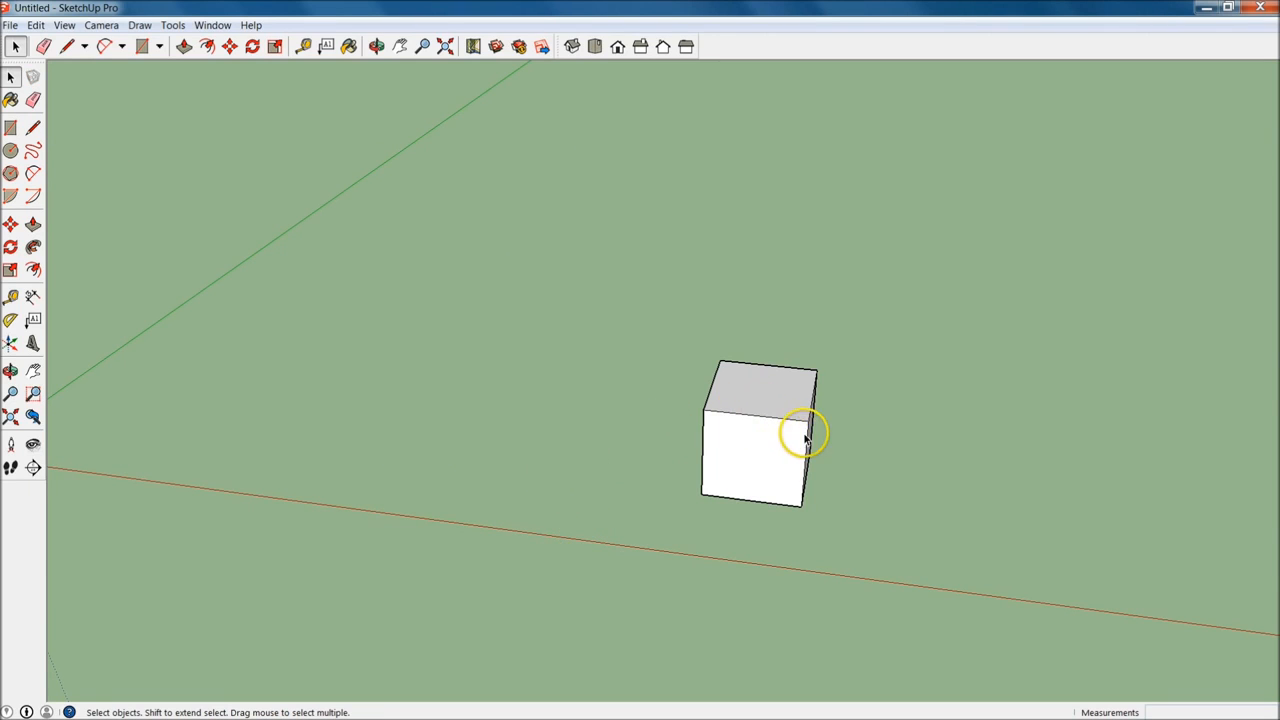
In the standard Front view, draw a 5' vertical line up the blue axis from the midpoint of the cube's front top edge.
scroll(790, 507, up, 2)
middle_drag(790, 507, 786, 434)
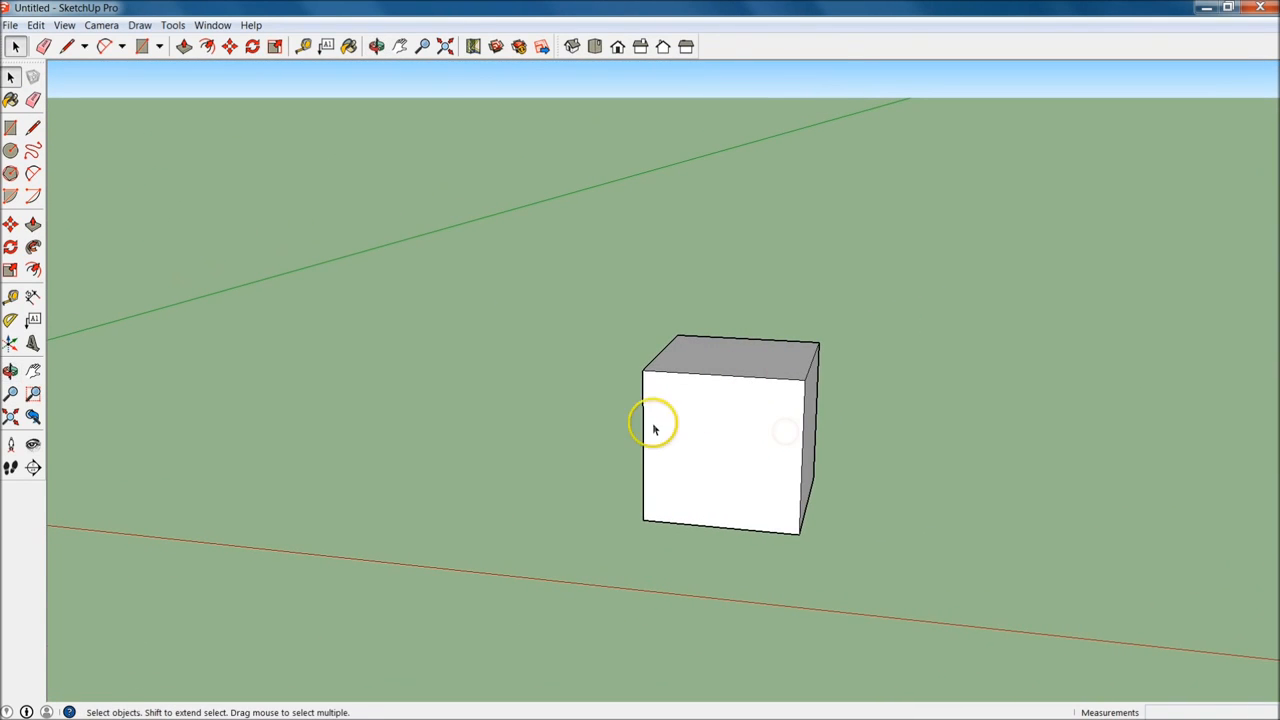
key(l)
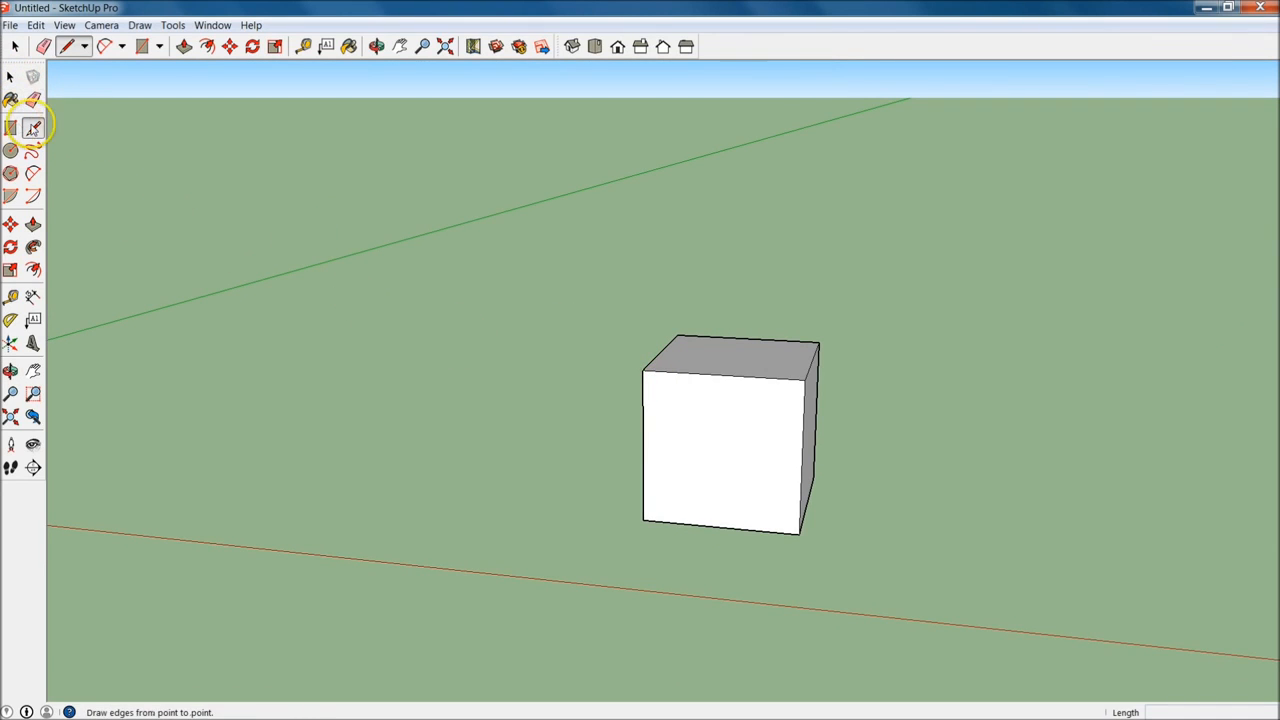
click(33, 130)
middle_drag(714, 449, 877, 380)
middle_drag(711, 366, 880, 430)
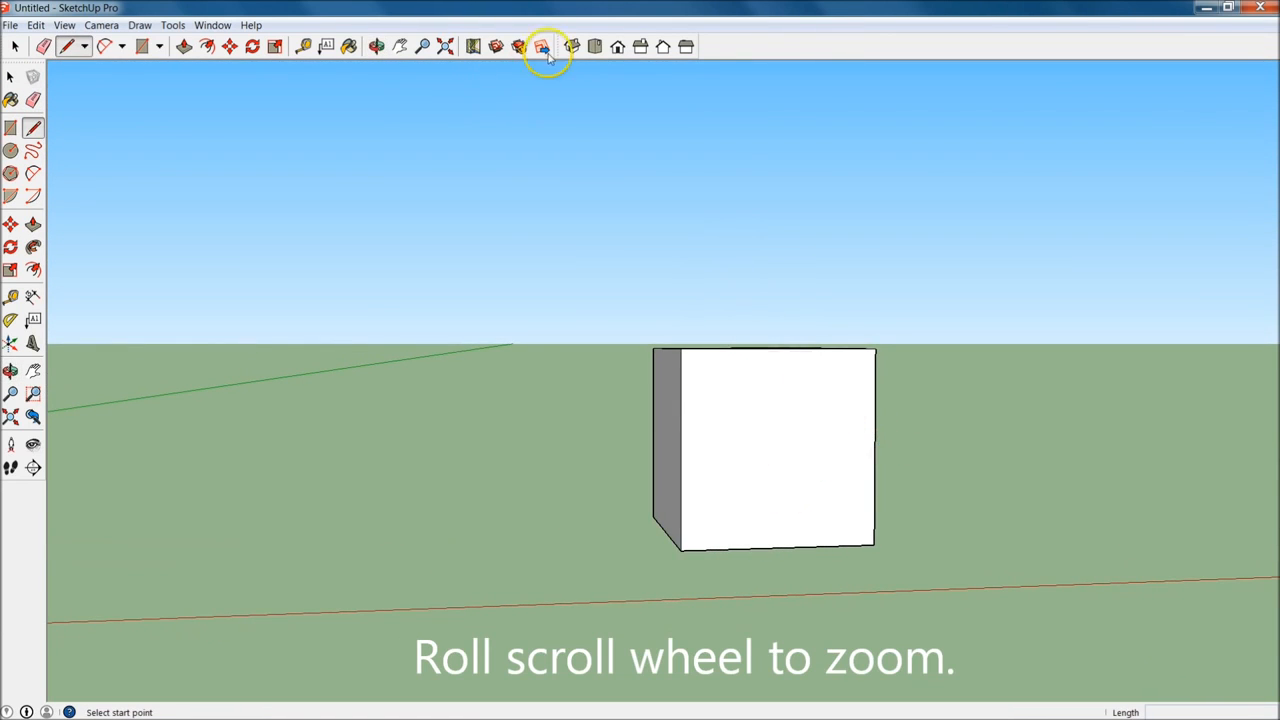
click(617, 48)
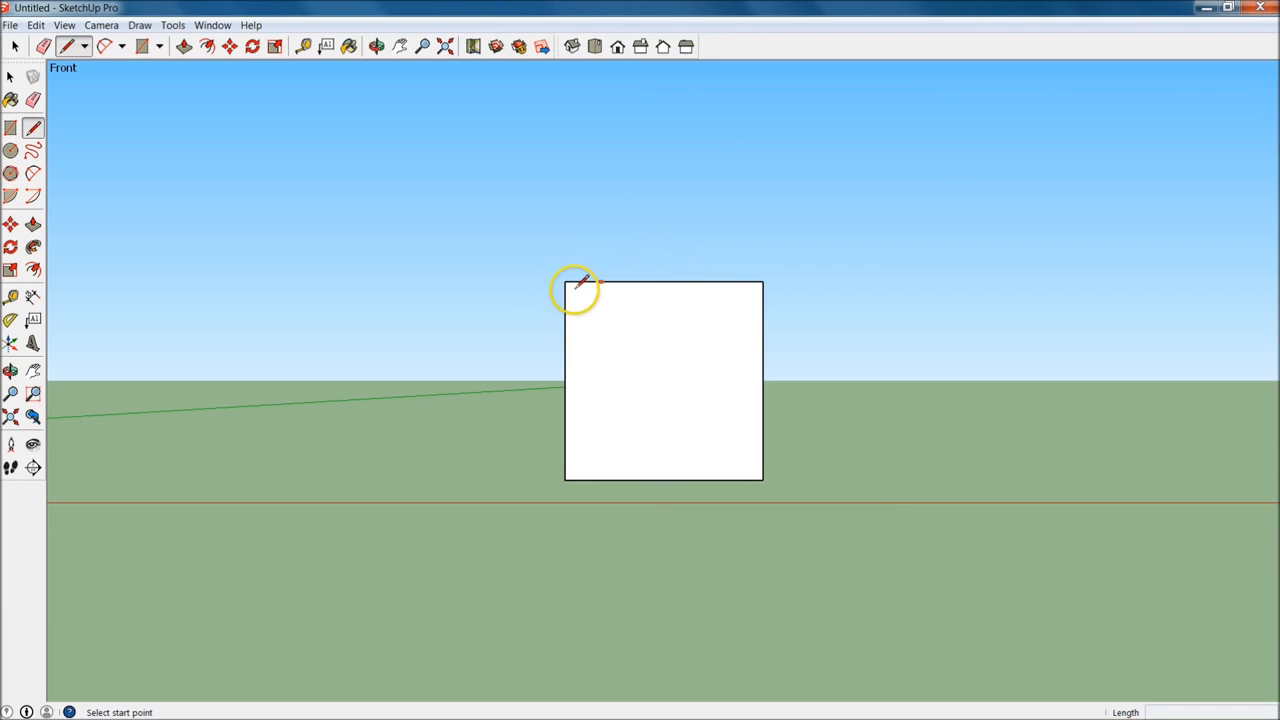
click(665, 281)
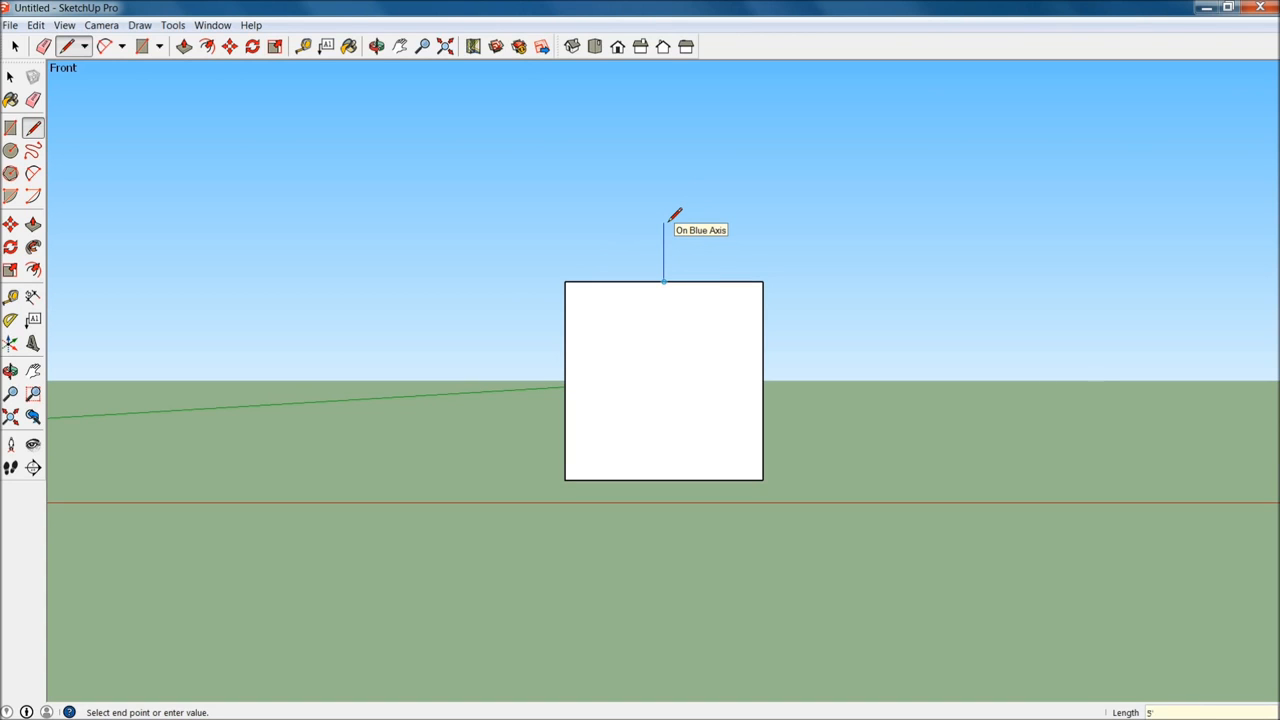
click(663, 182)
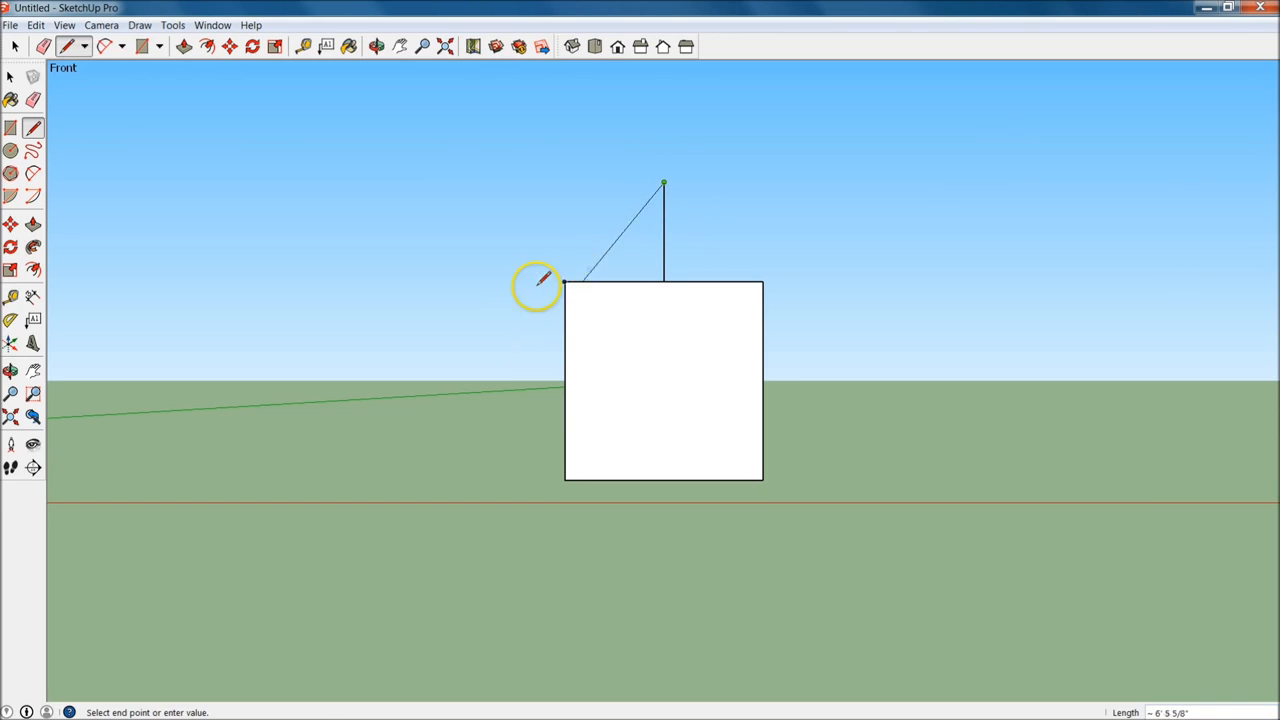
Draw the left sloping gable line from the top of the 5' vertical line to the cube's front upper-left corner.
click(565, 280)
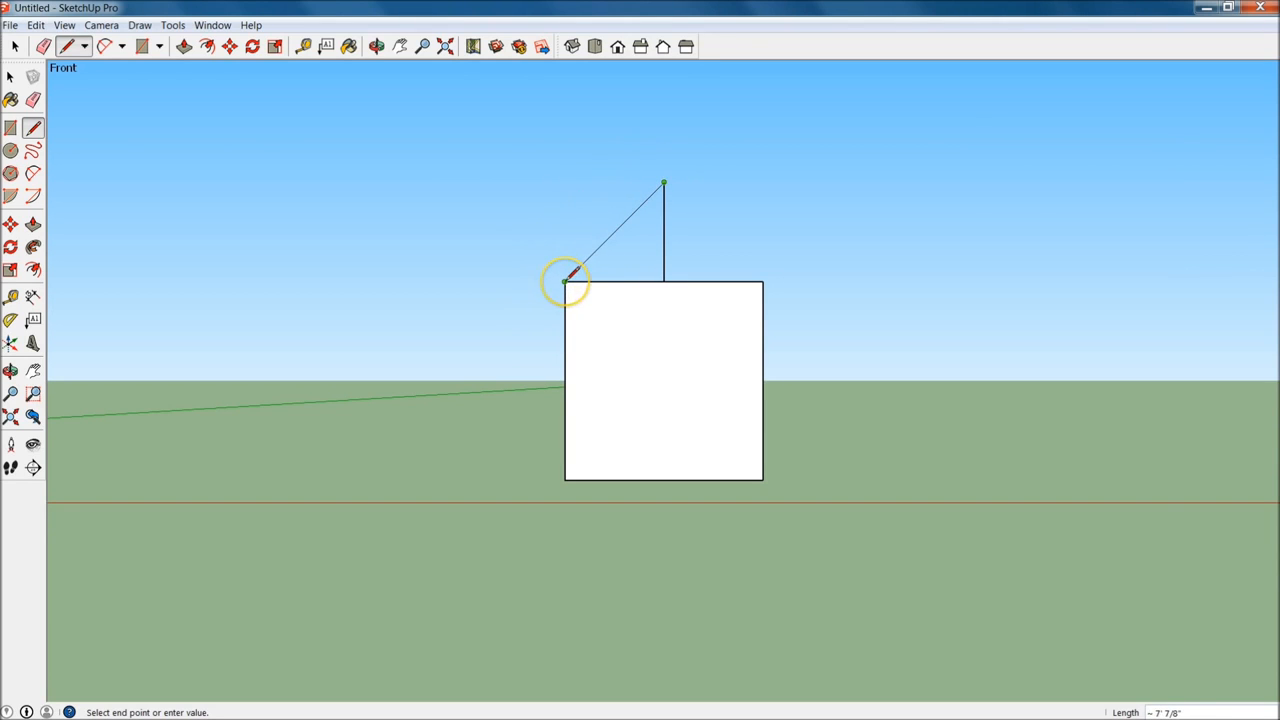
click(566, 281)
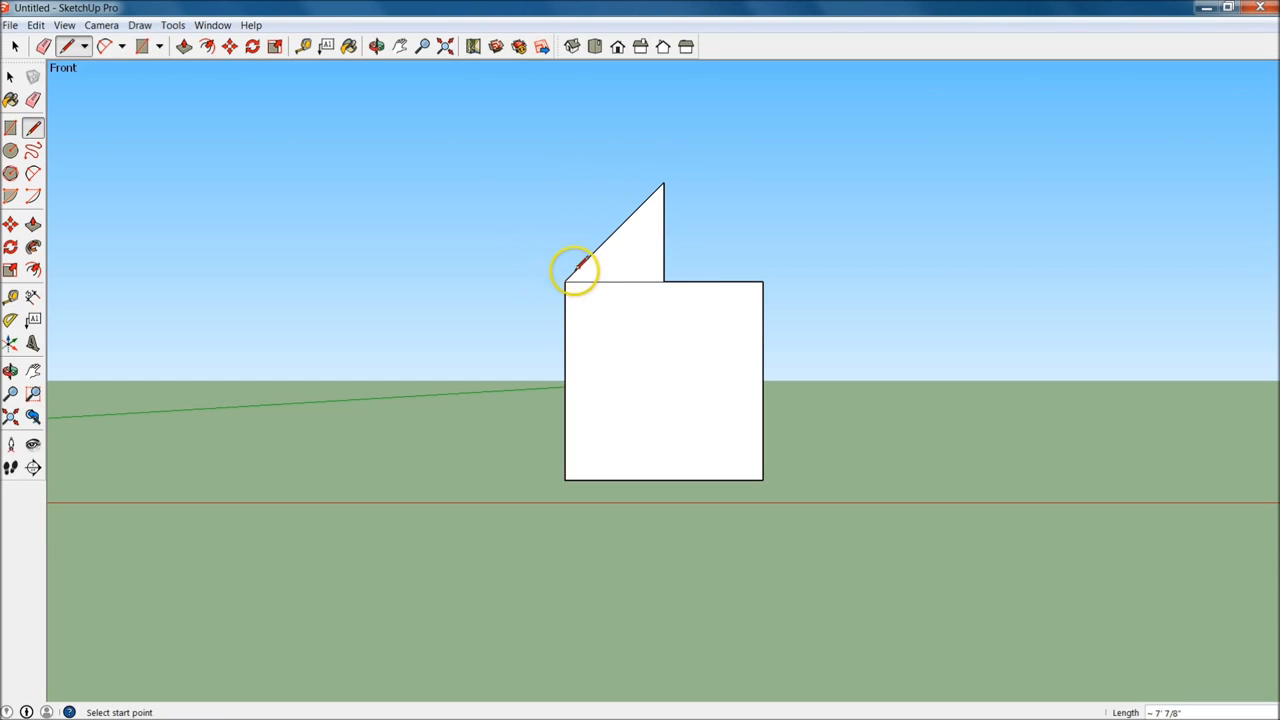
click(566, 281)
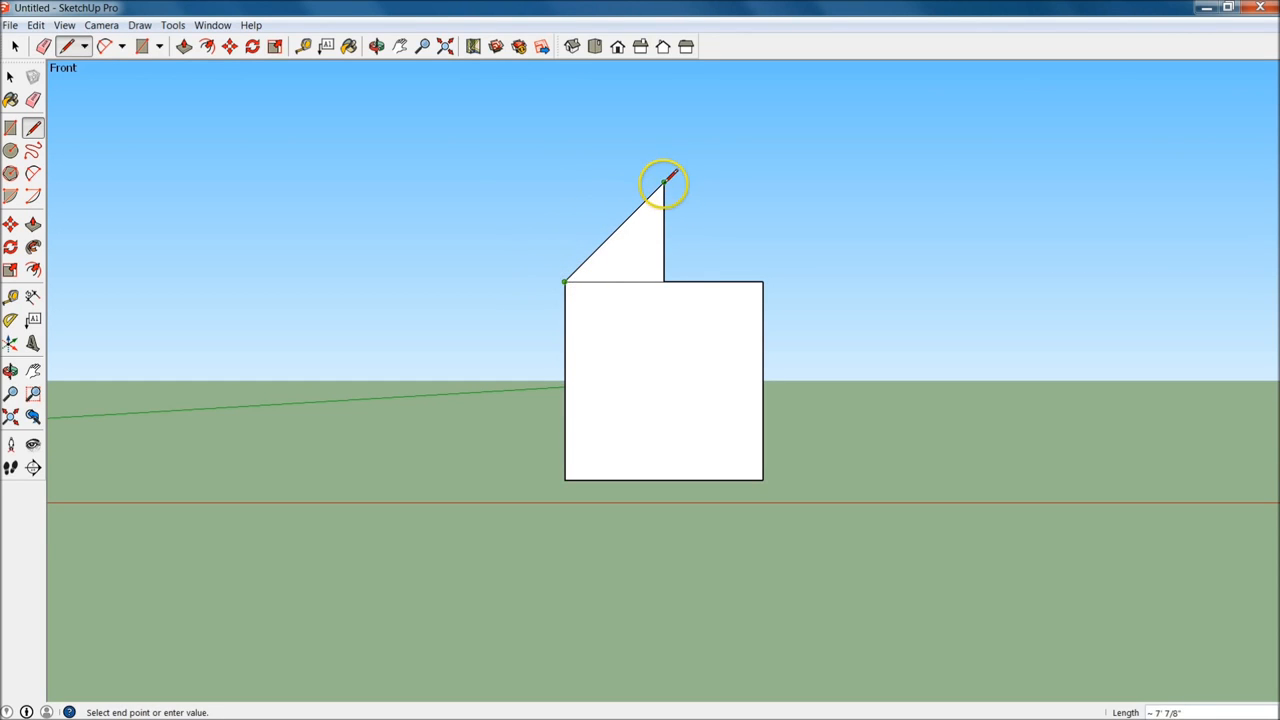
click(664, 281)
click(665, 280)
click(663, 183)
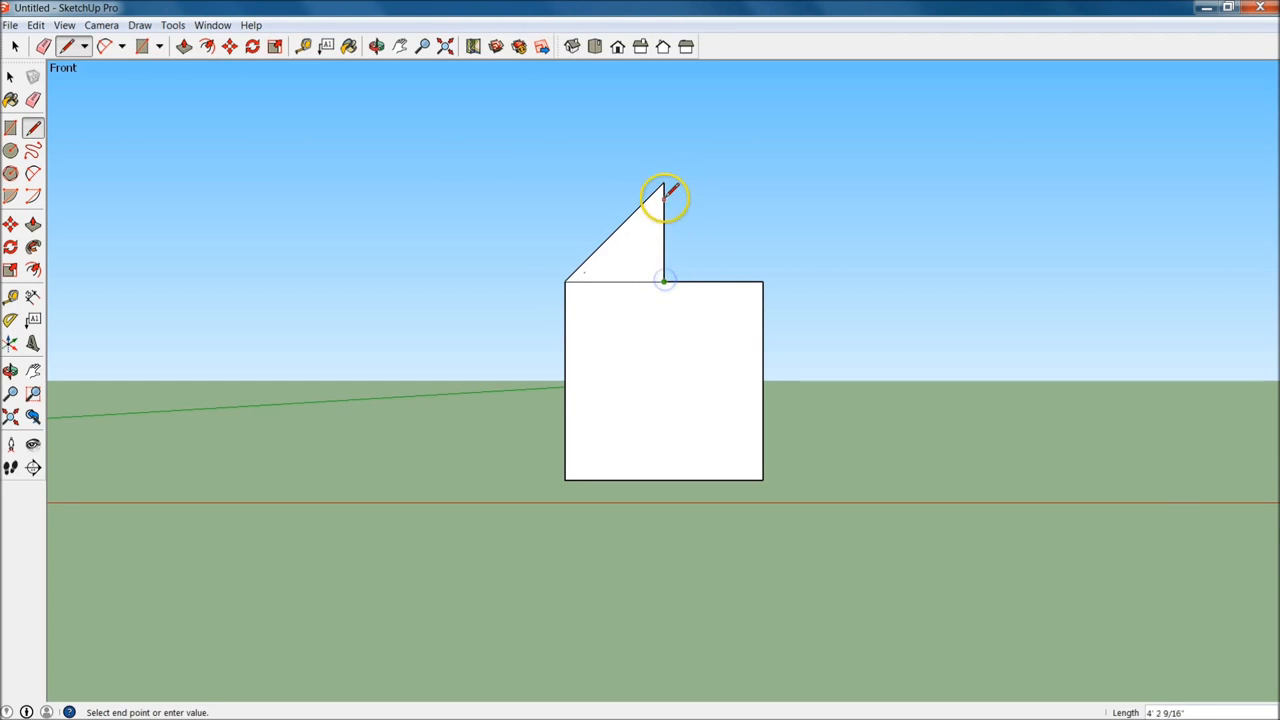
key(Escape)
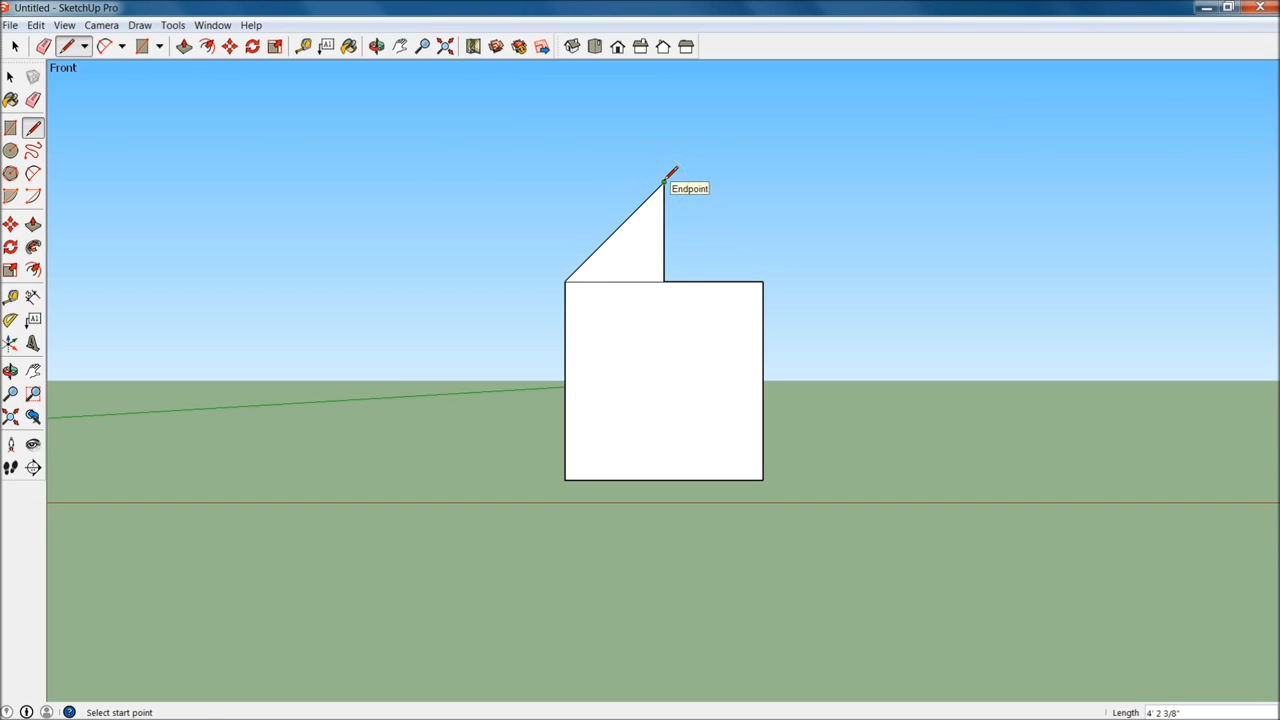
Draw the right sloping gable line from the apex to the cube's front upper-right corner, closing the triangle.
click(663, 182)
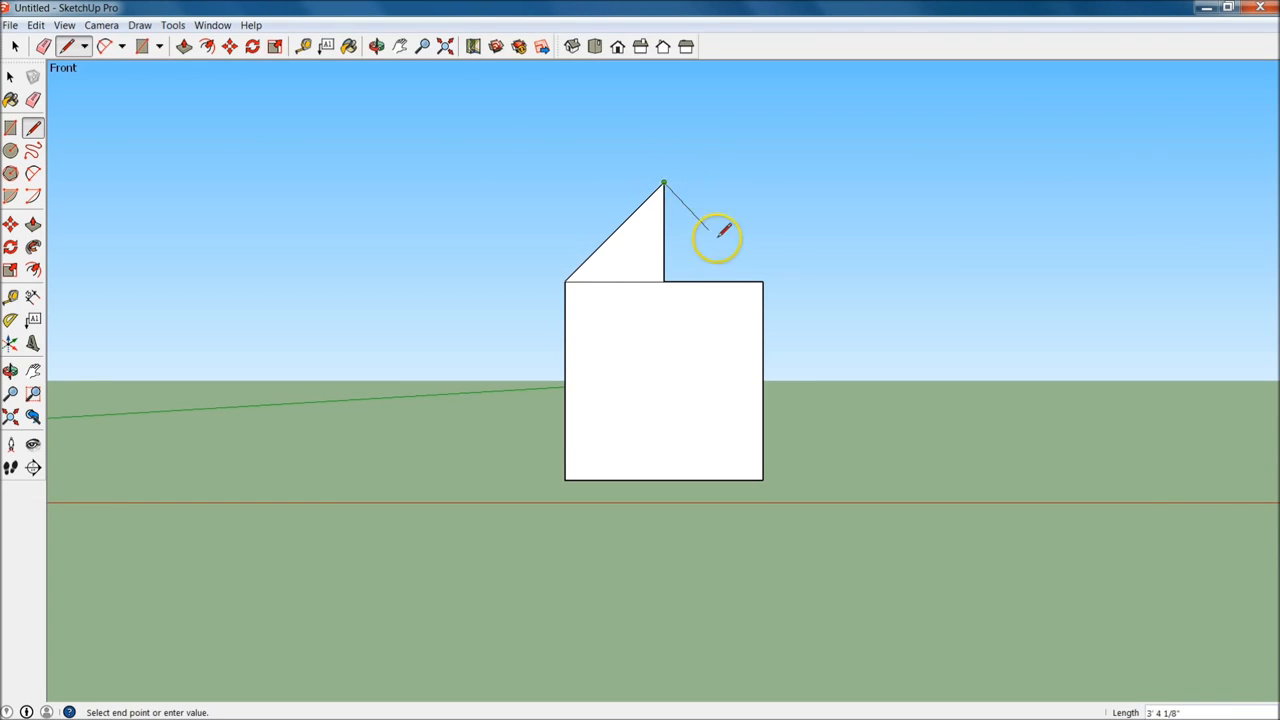
click(763, 281)
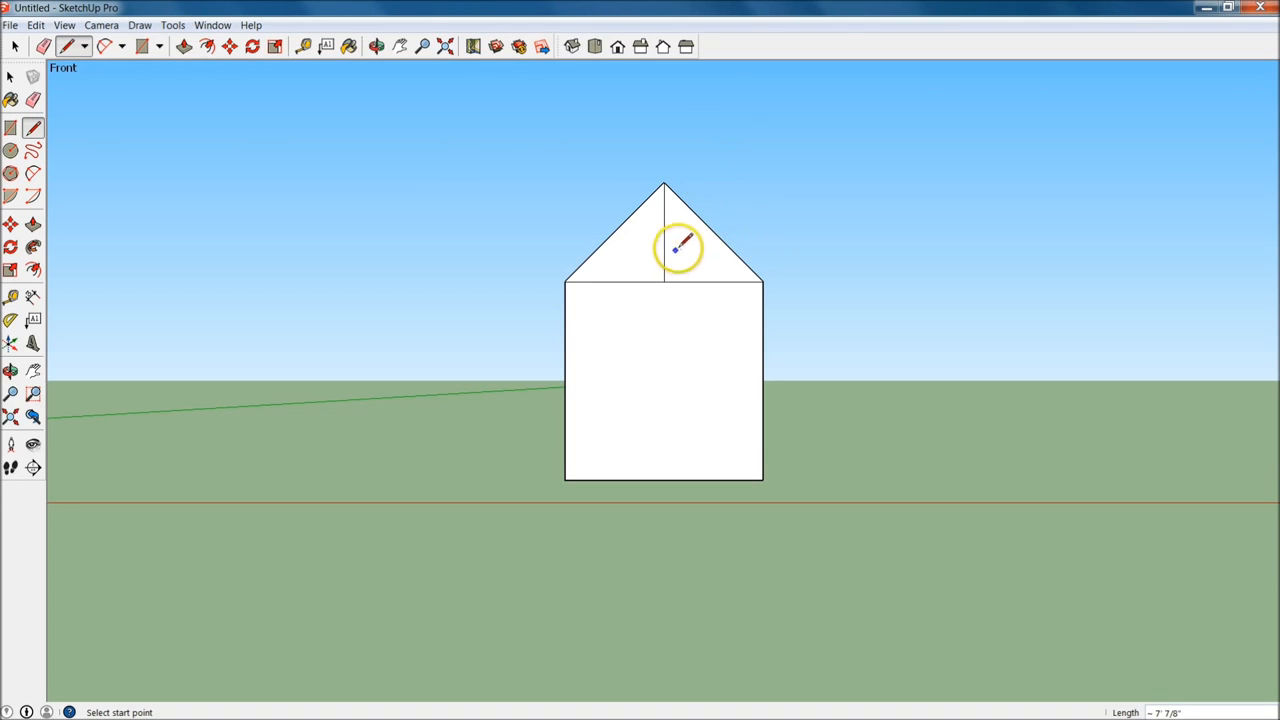
mouse_move(749, 243)
middle_down()
mouse_move(669, 294)
mouse_move(509, 446)
mouse_move(354, 563)
middle_up()
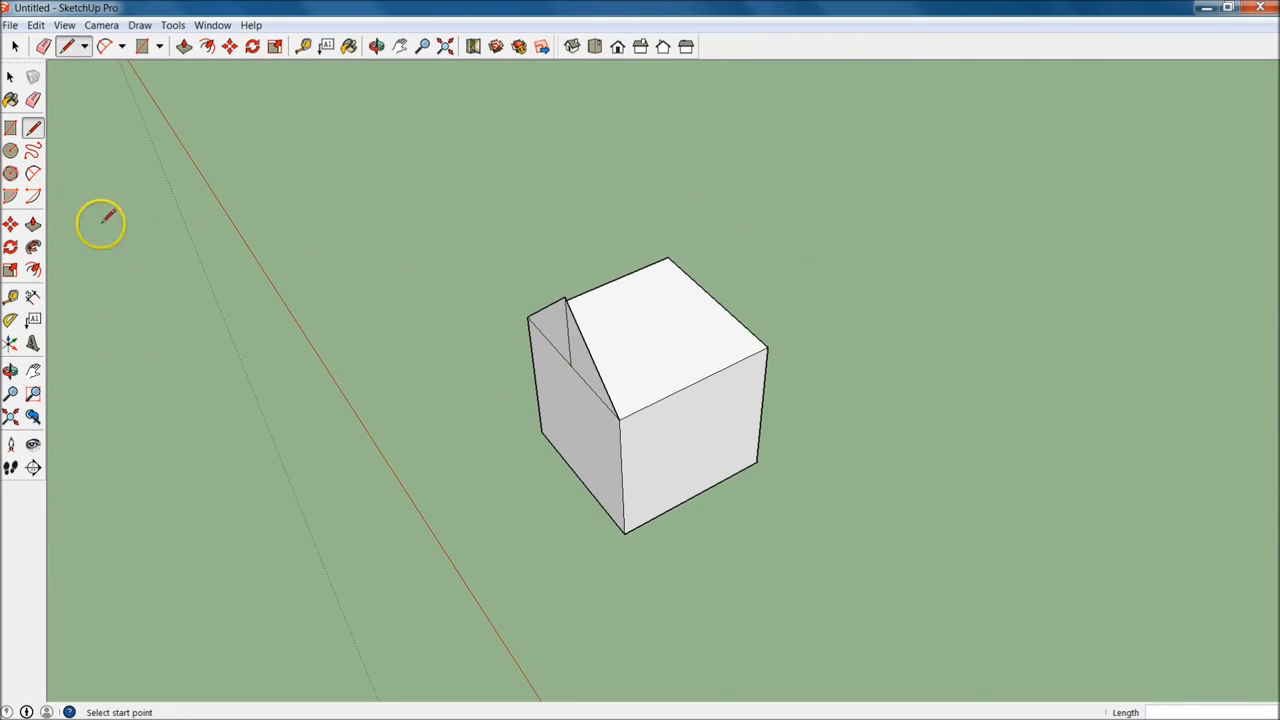
click(33, 224)
drag(610, 366, 760, 341)
middle_drag(600, 385, 712, 349)
click(702, 367)
key(Escape)
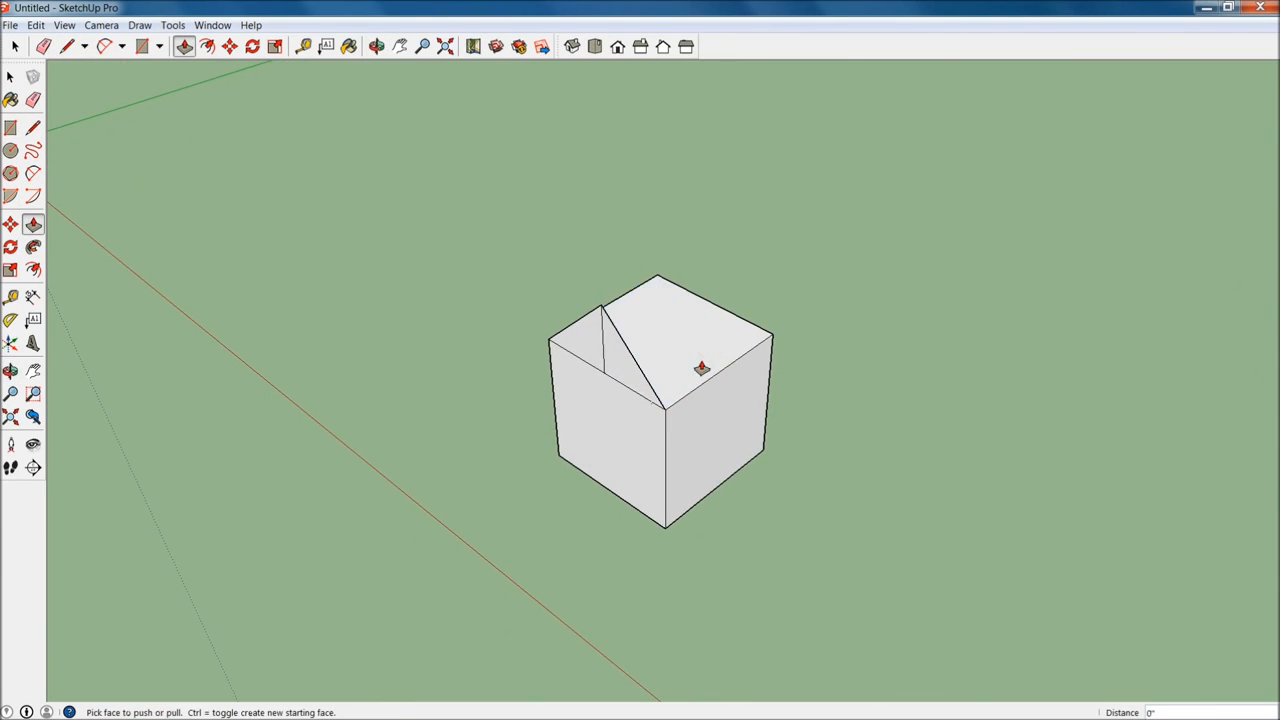
Erase the gable's vertical centre line with the Eraser, and undo the erasure.
click(33, 100)
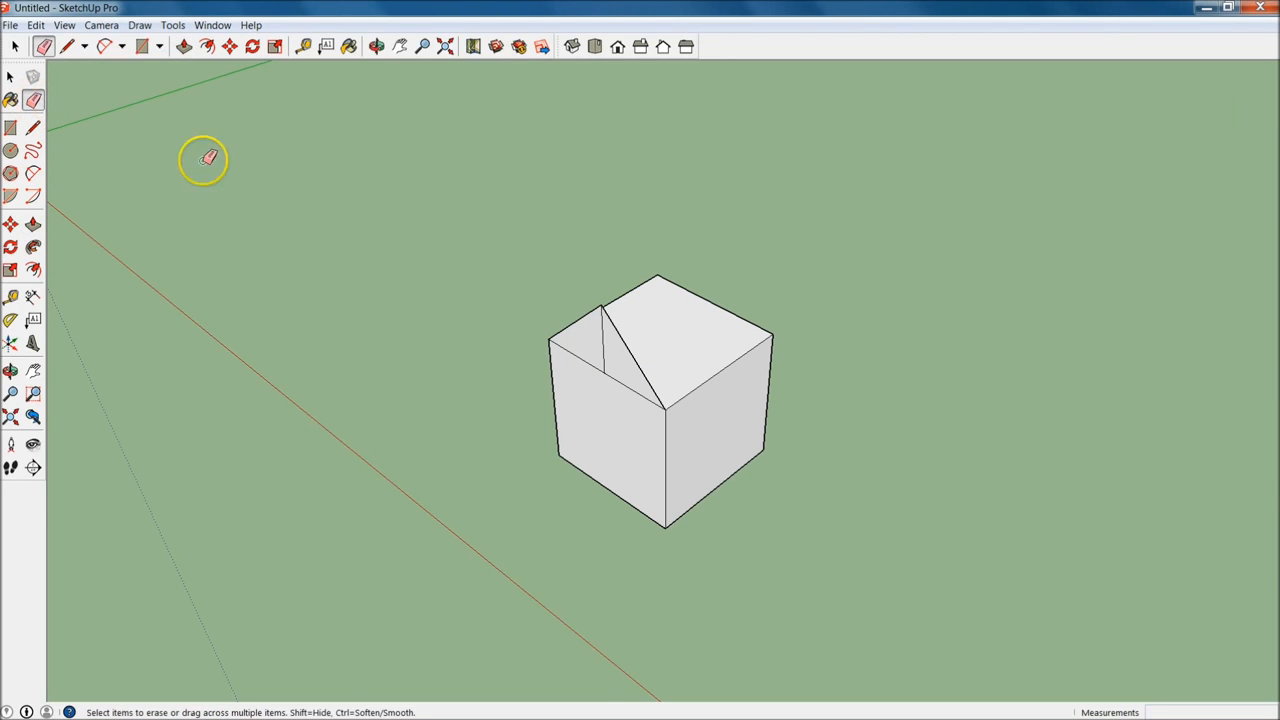
scroll(605, 340, up, 3)
drag(716, 318, 723, 289)
key(e)
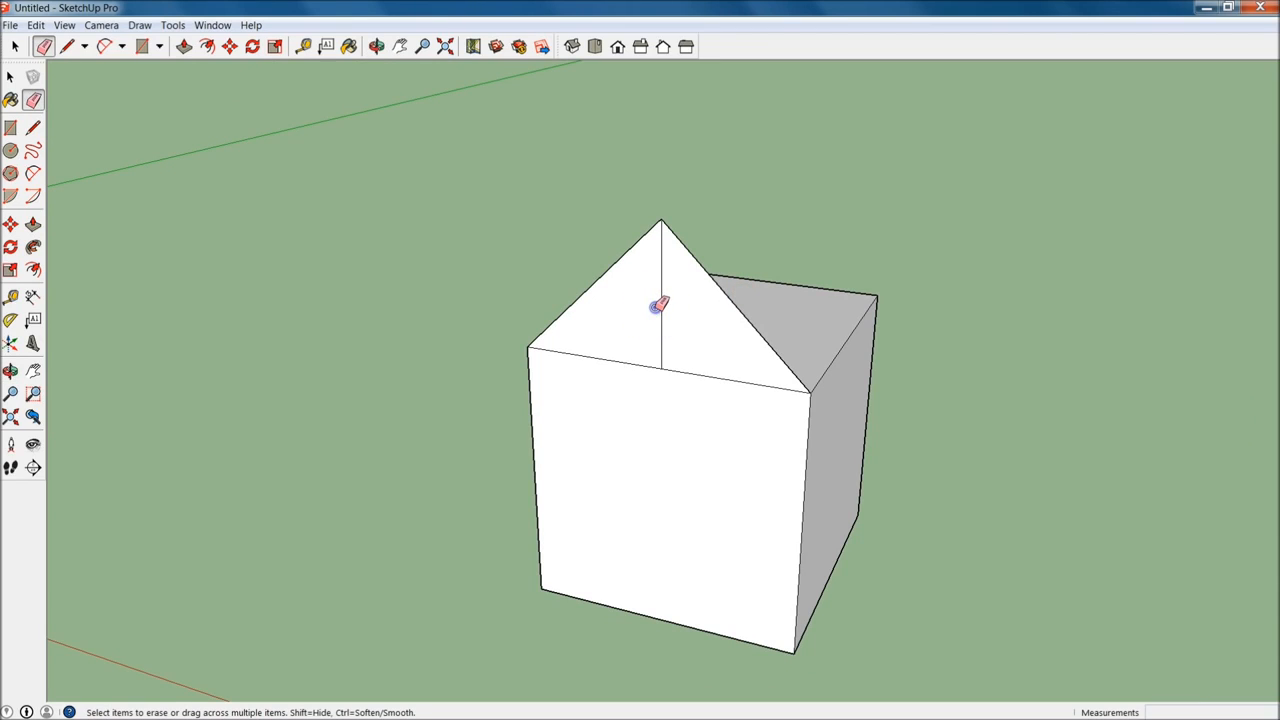
click(709, 330)
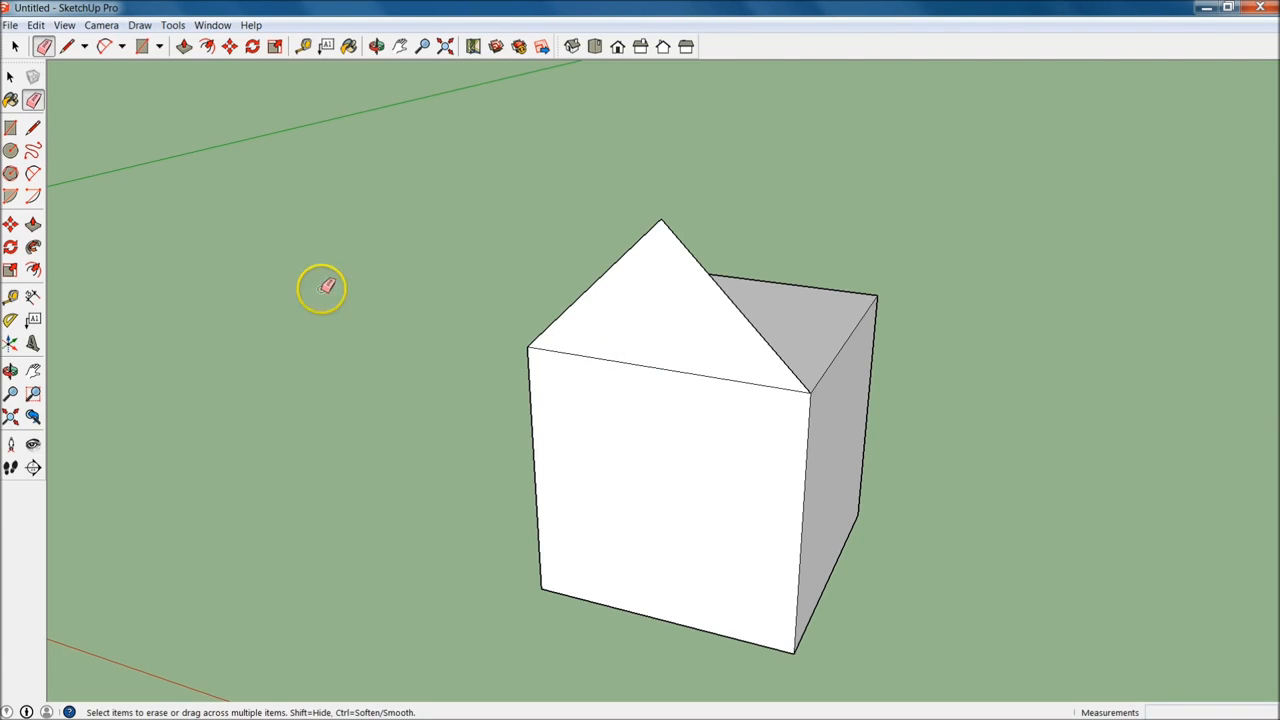
key(ctrl+z)
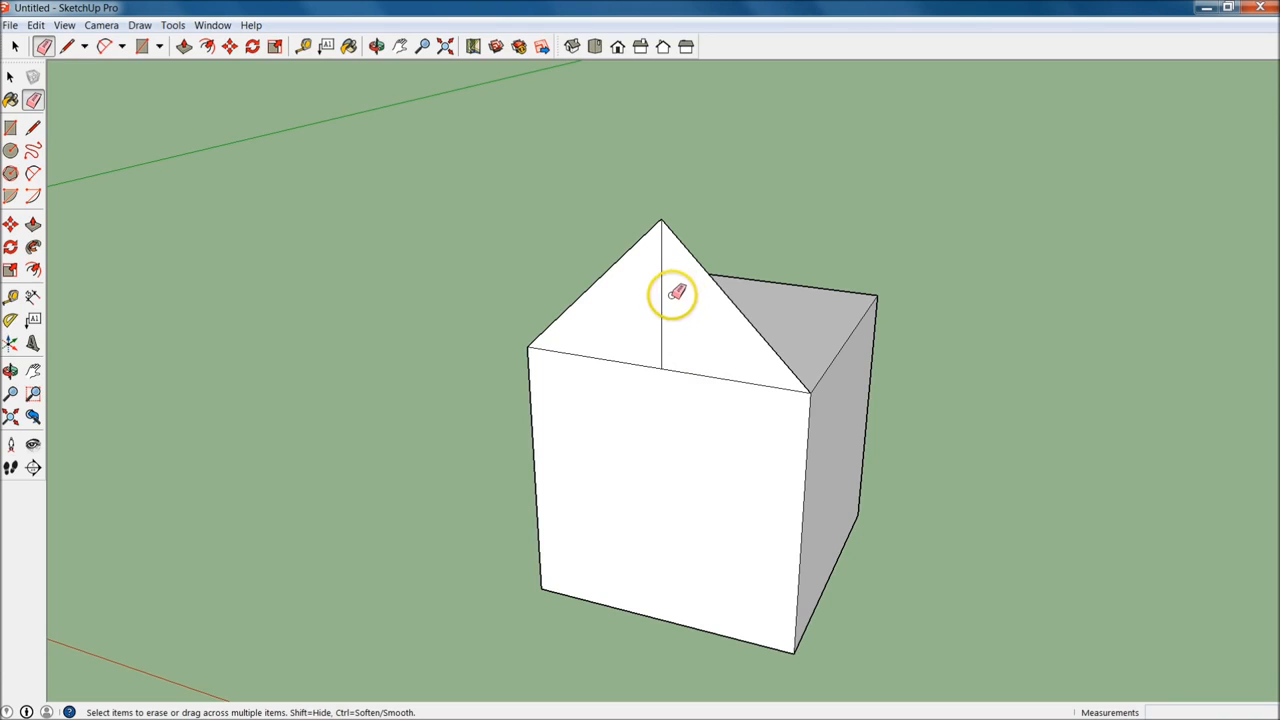
Select the gable's vertical centre line and delete it, and undo the deletion.
click(10, 77)
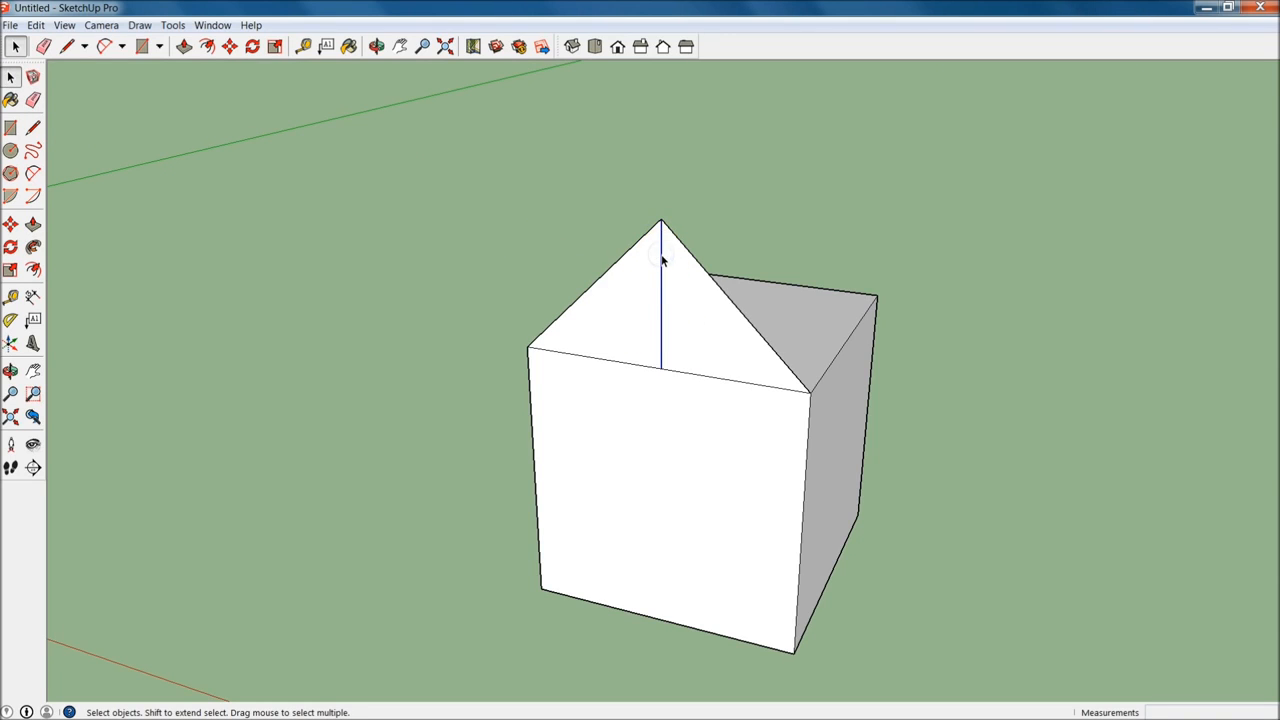
key(Delete)
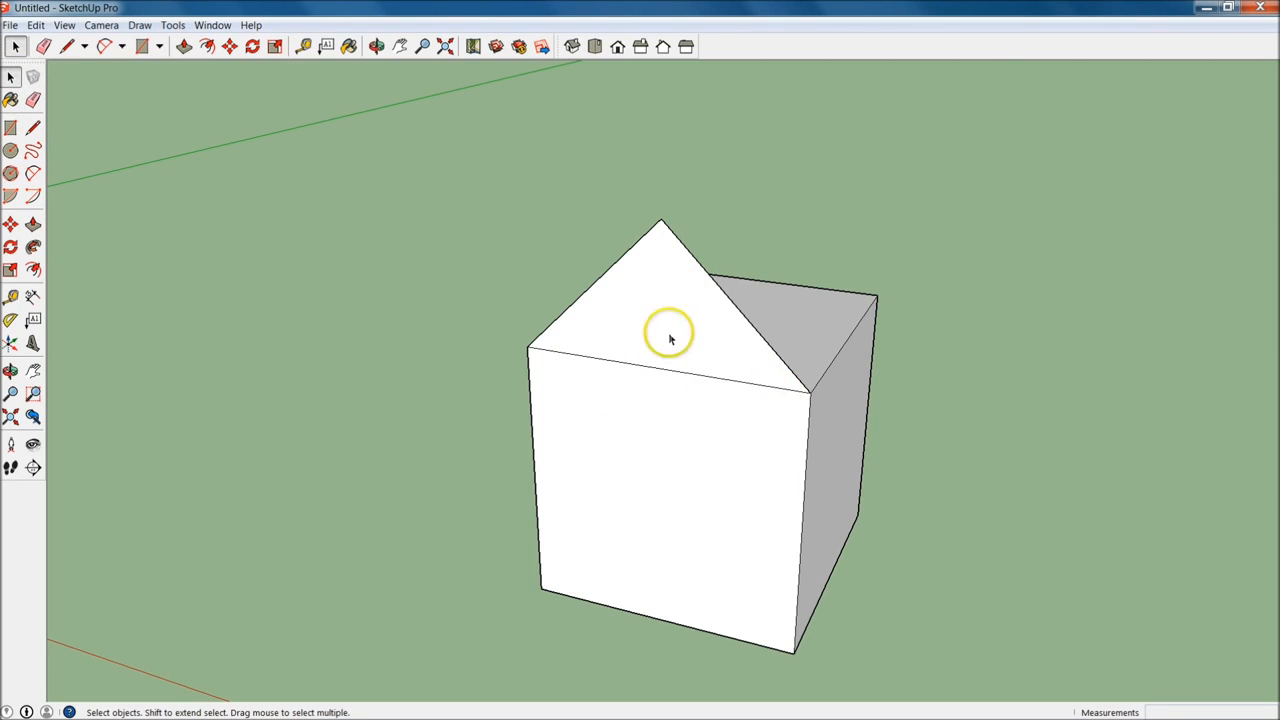
key(ctrl+z)
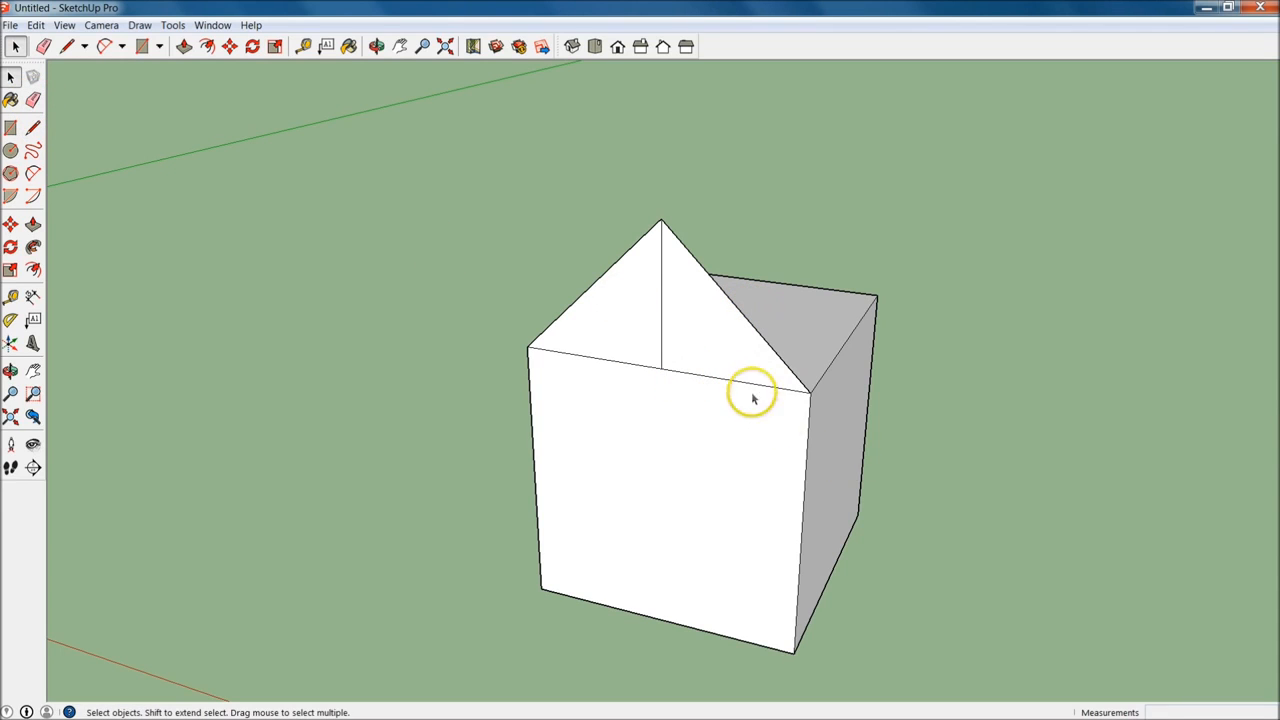
Sweep the Eraser over the gable's centre line and over the cube's rear right edges, undoing each erasure.
key(e)
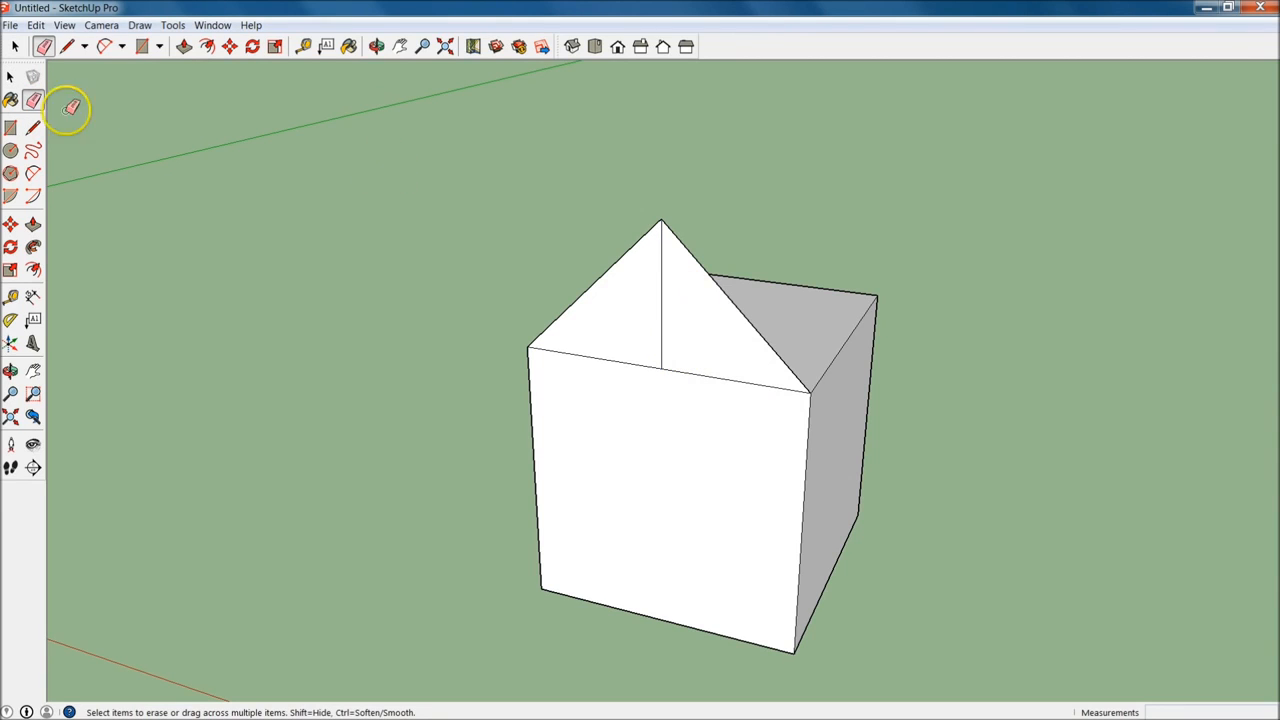
drag(661, 319, 684, 328)
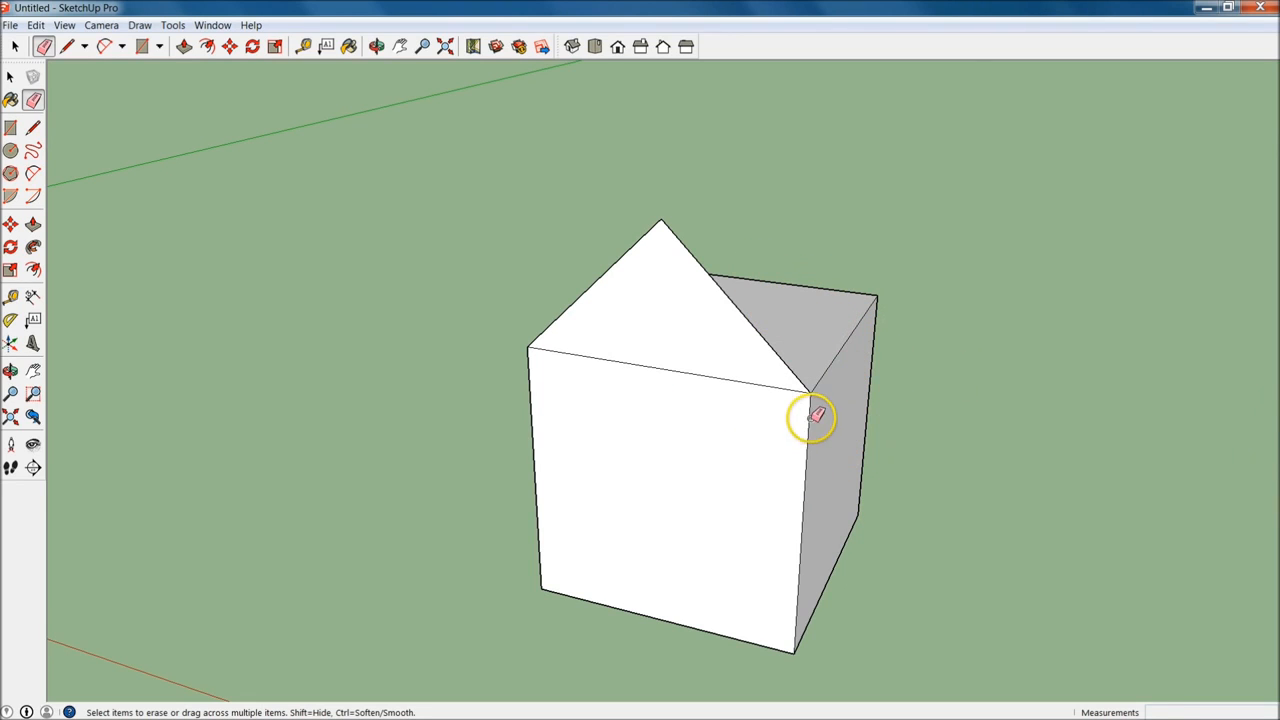
key(ctrl+z)
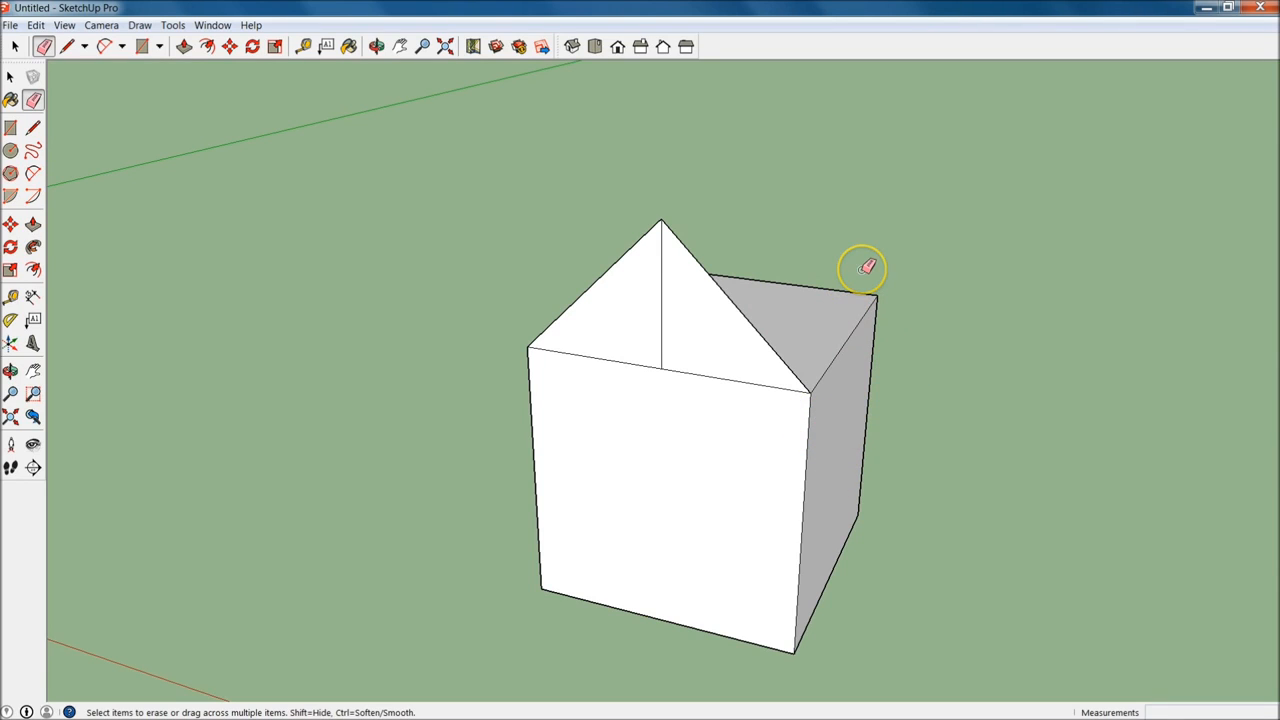
drag(886, 381, 921, 379)
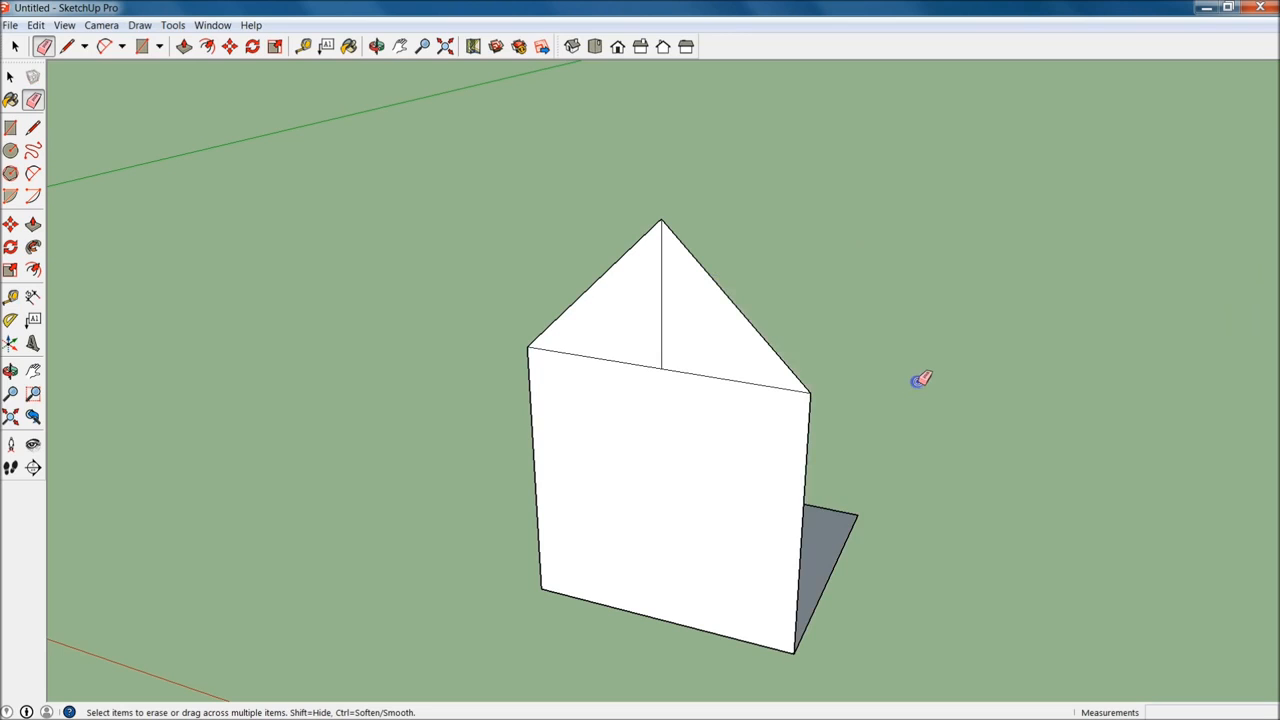
key(ctrl+z)
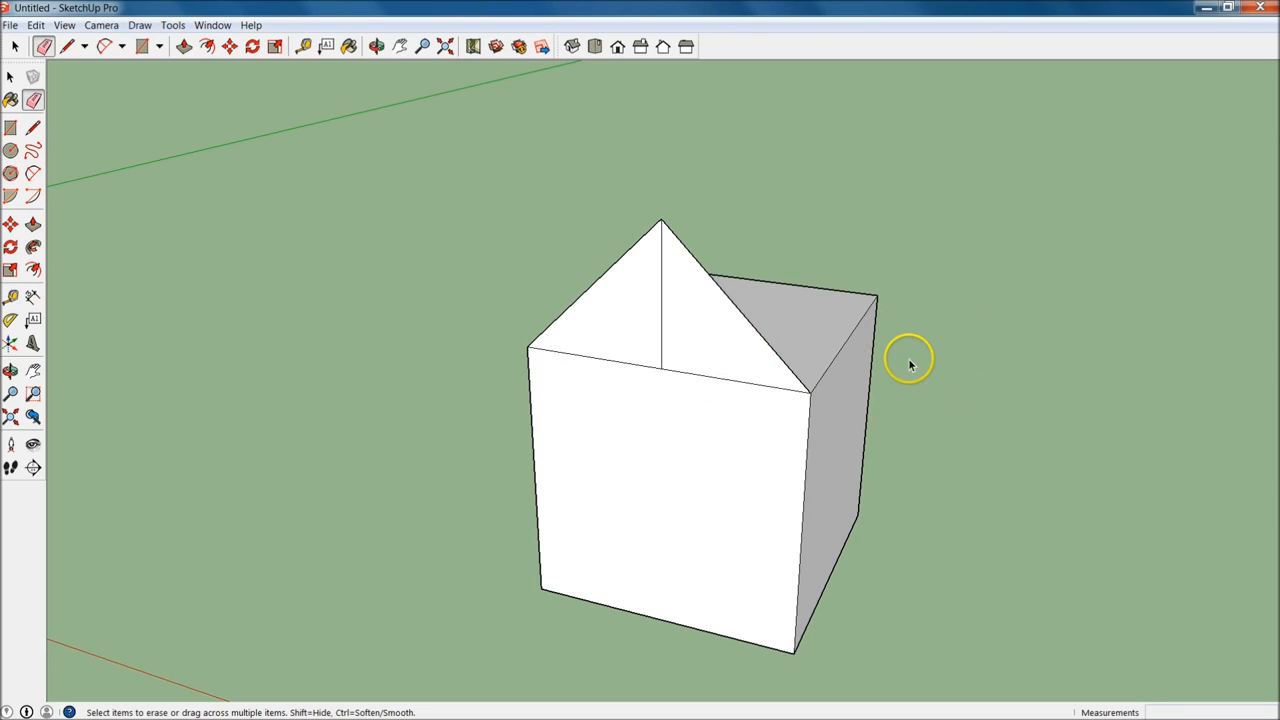
Erase the vertical centre line to merge the two gable halves into a single triangular face.
key(space)
mouse_move(650, 465)
middle_down()
mouse_move(700, 480)
mouse_move(1021, 473)
mouse_move(586, 491)
middle_up()
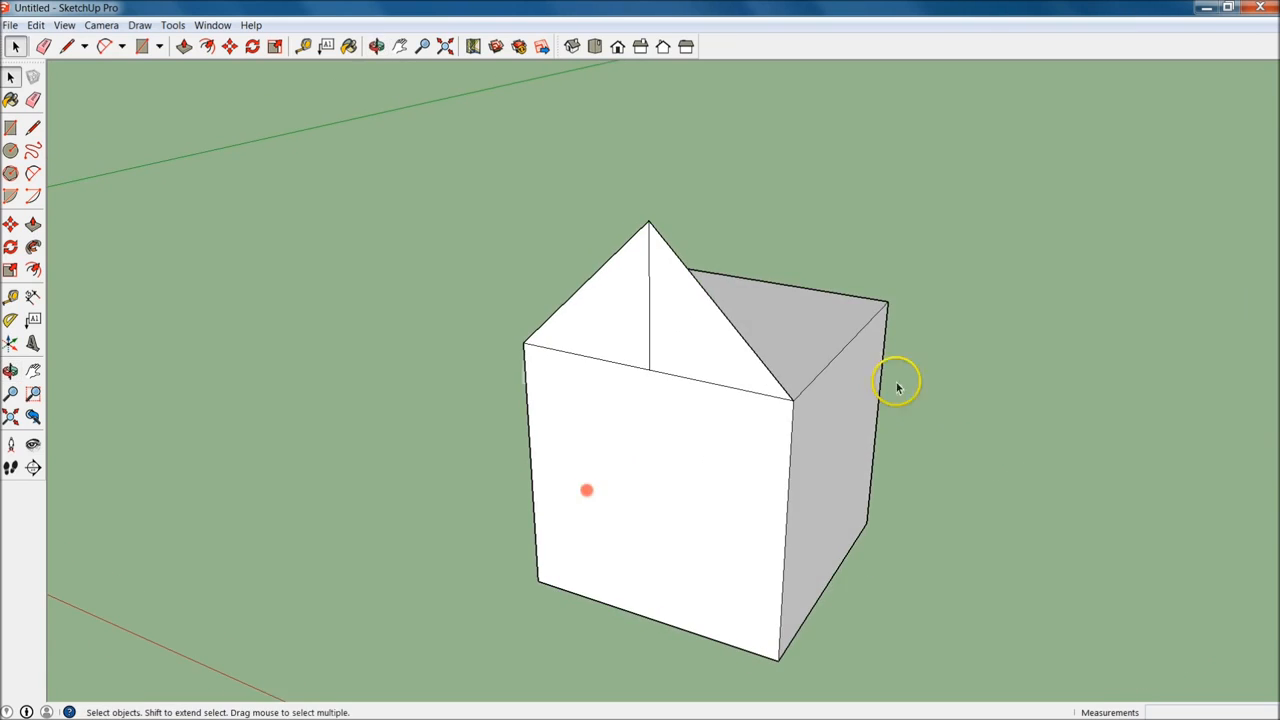
middle_drag(766, 494, 802, 481)
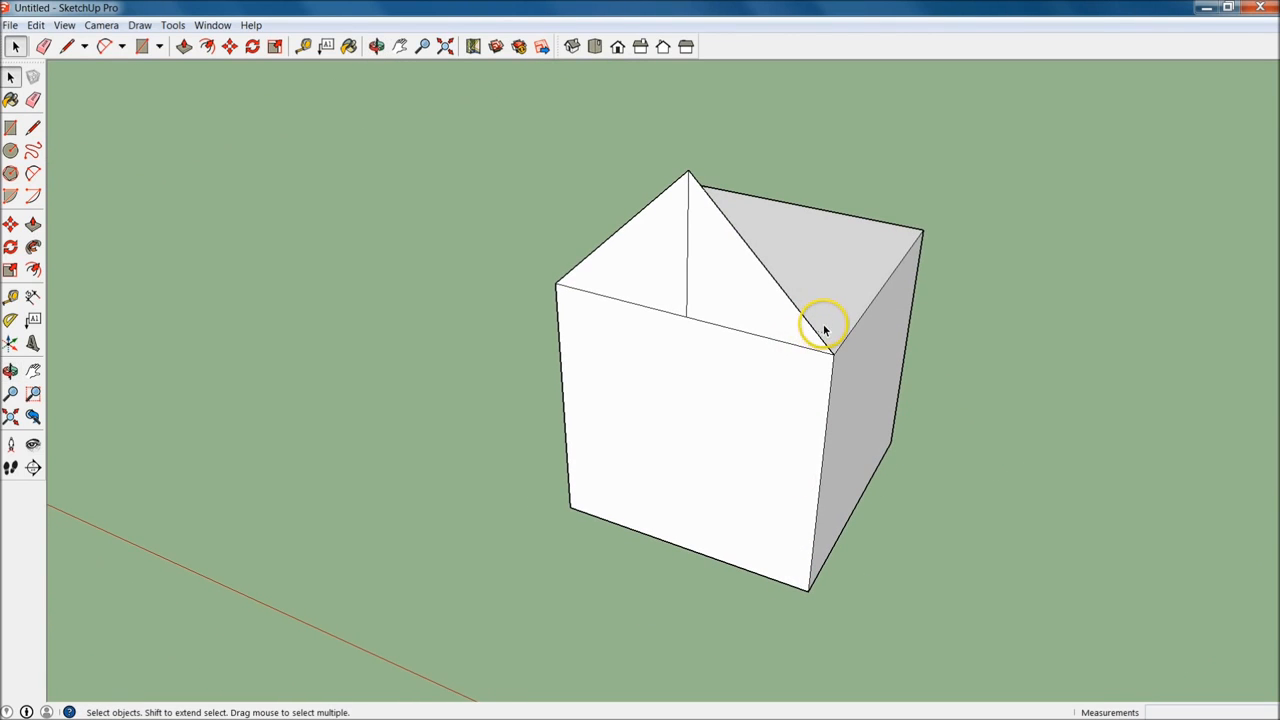
click(33, 99)
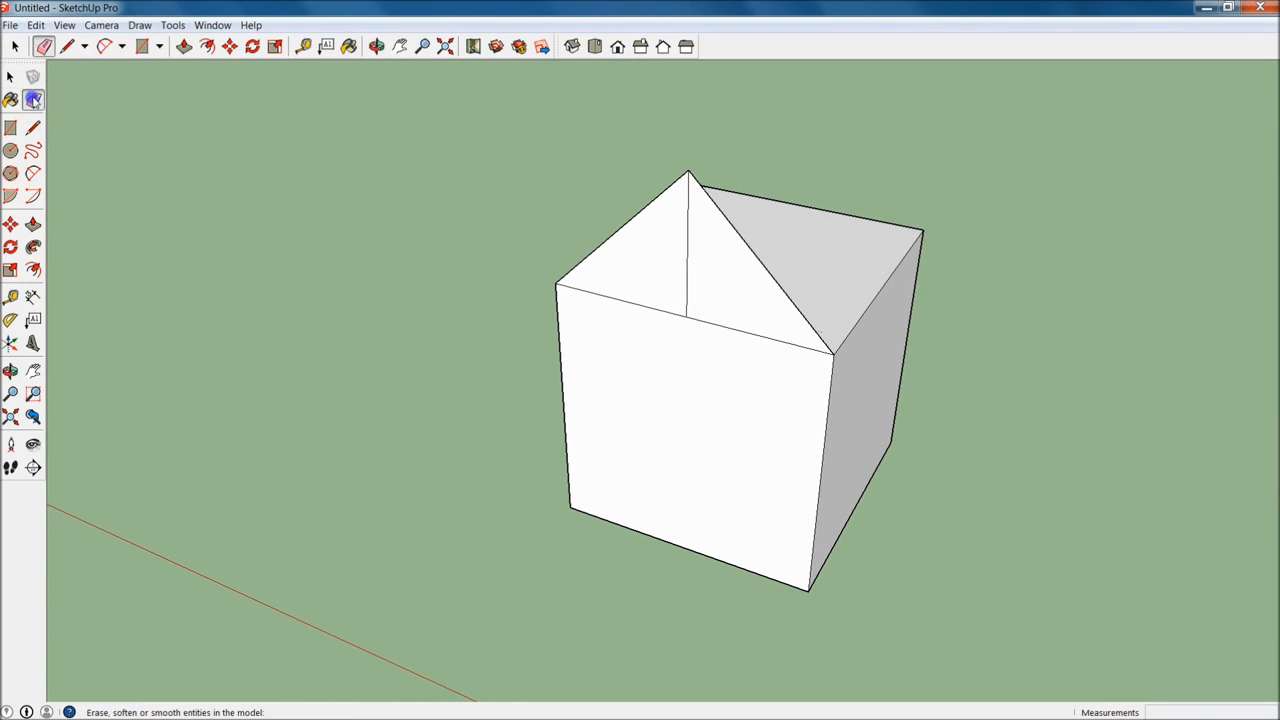
click(684, 246)
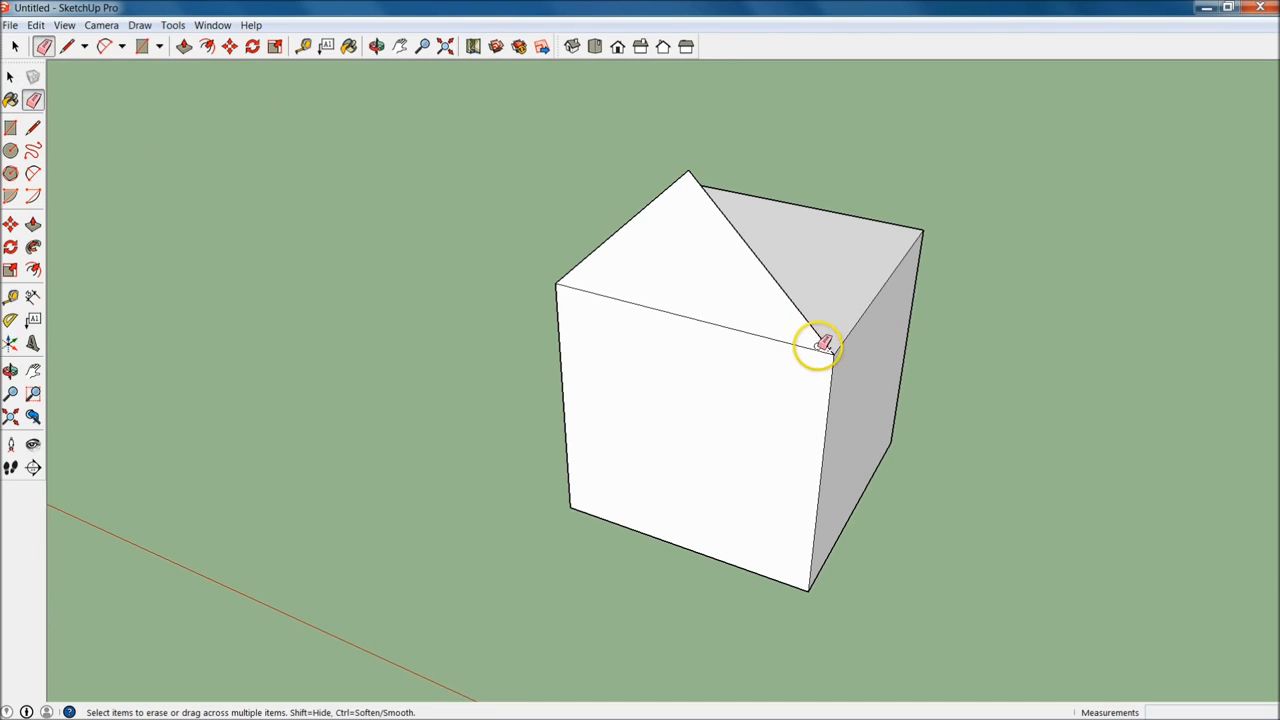
key(space)
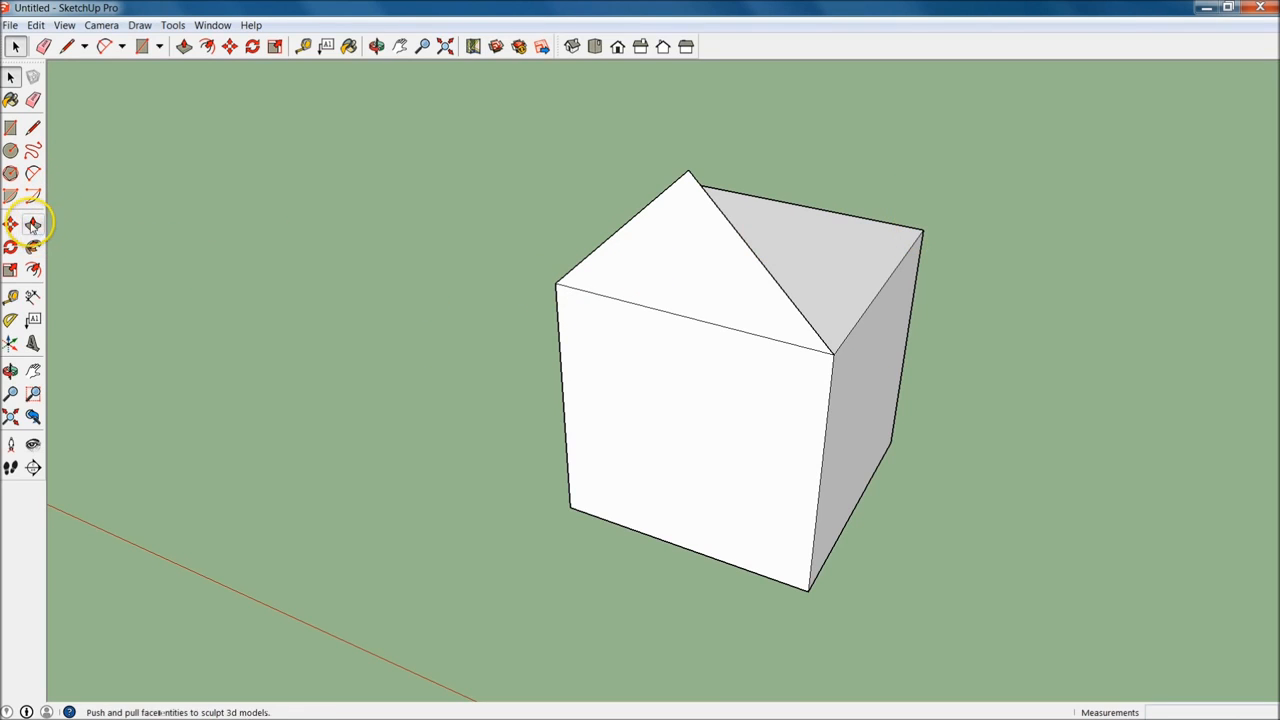
Push/Pull the triangular gable face back 10' to the cube's rear corner.
click(33, 222)
middle_drag(920, 297, 690, 305)
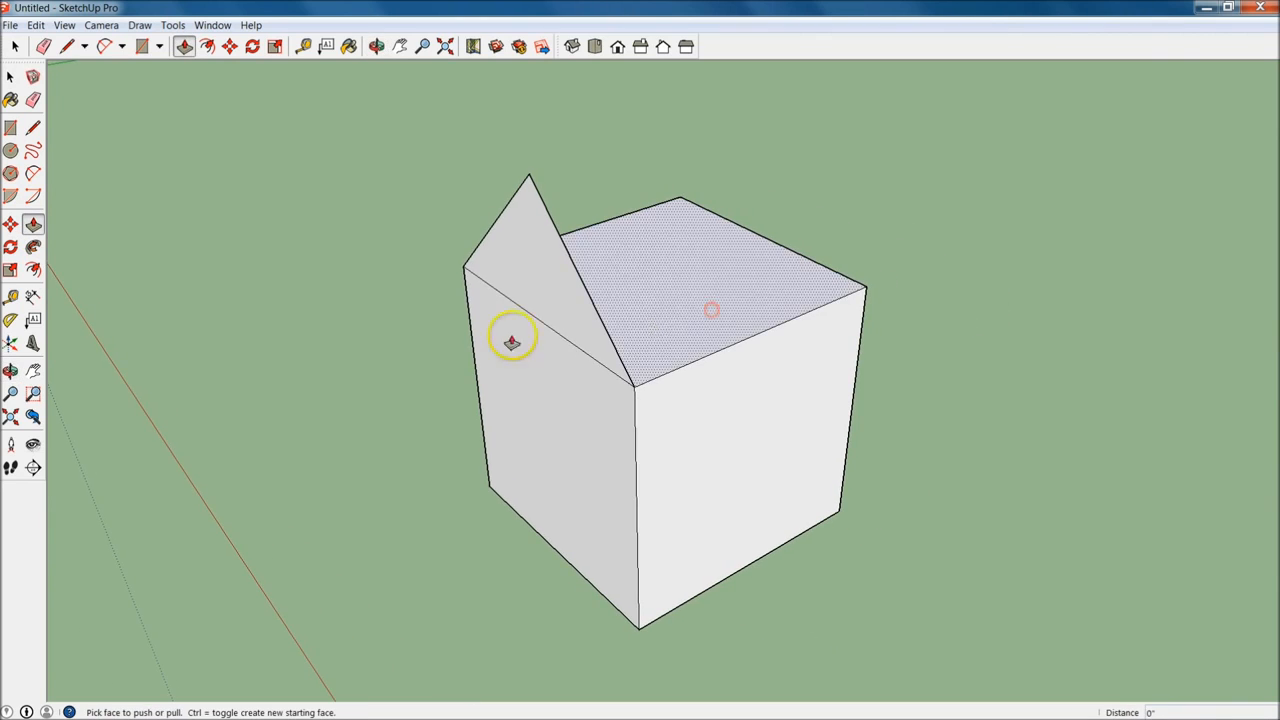
click(580, 323)
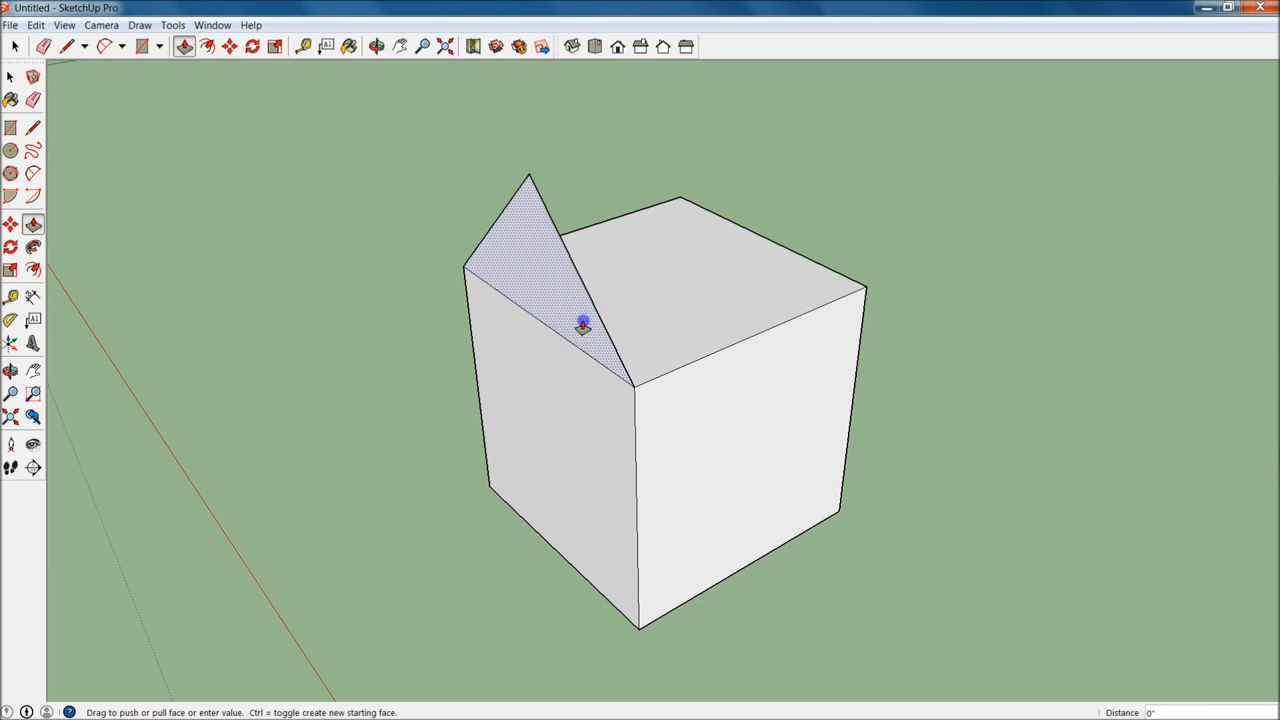
click(862, 291)
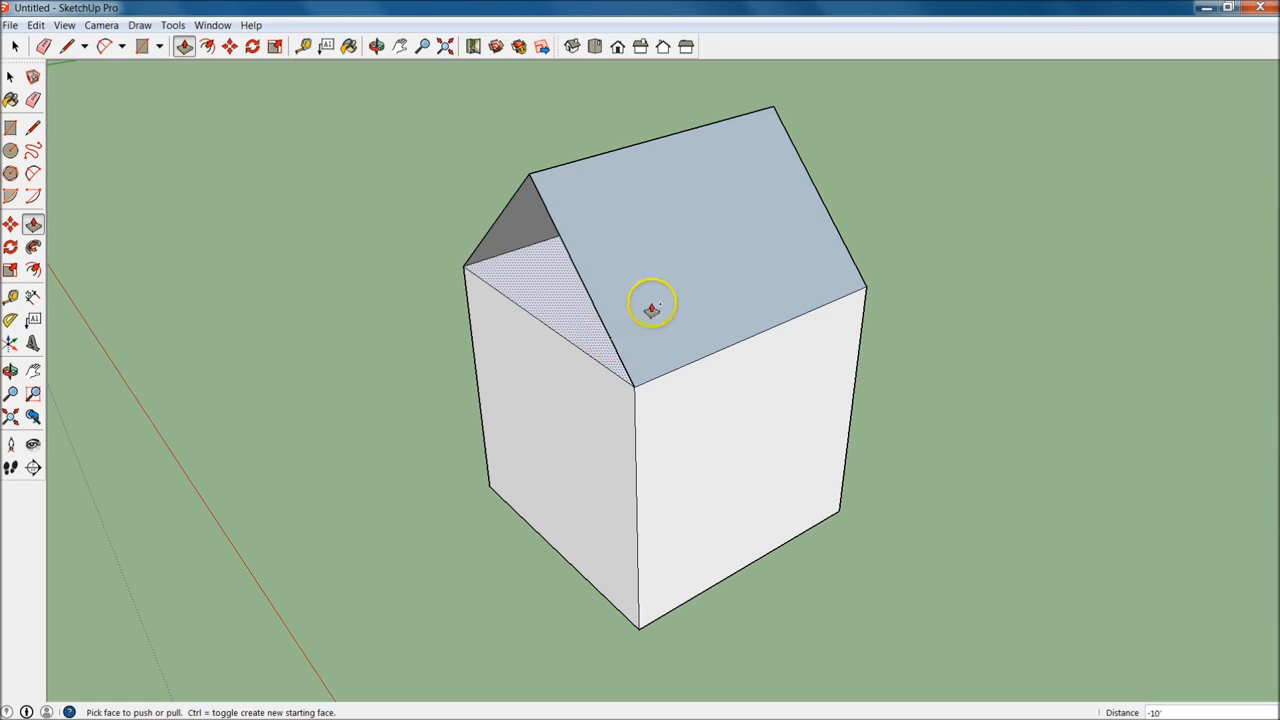
Examine the extruded roof, its open front end and the walls from several sides and distances.
middle_drag(481, 278, 323, 395)
middle_drag(737, 246, 463, 347)
middle_drag(714, 313, 634, 277)
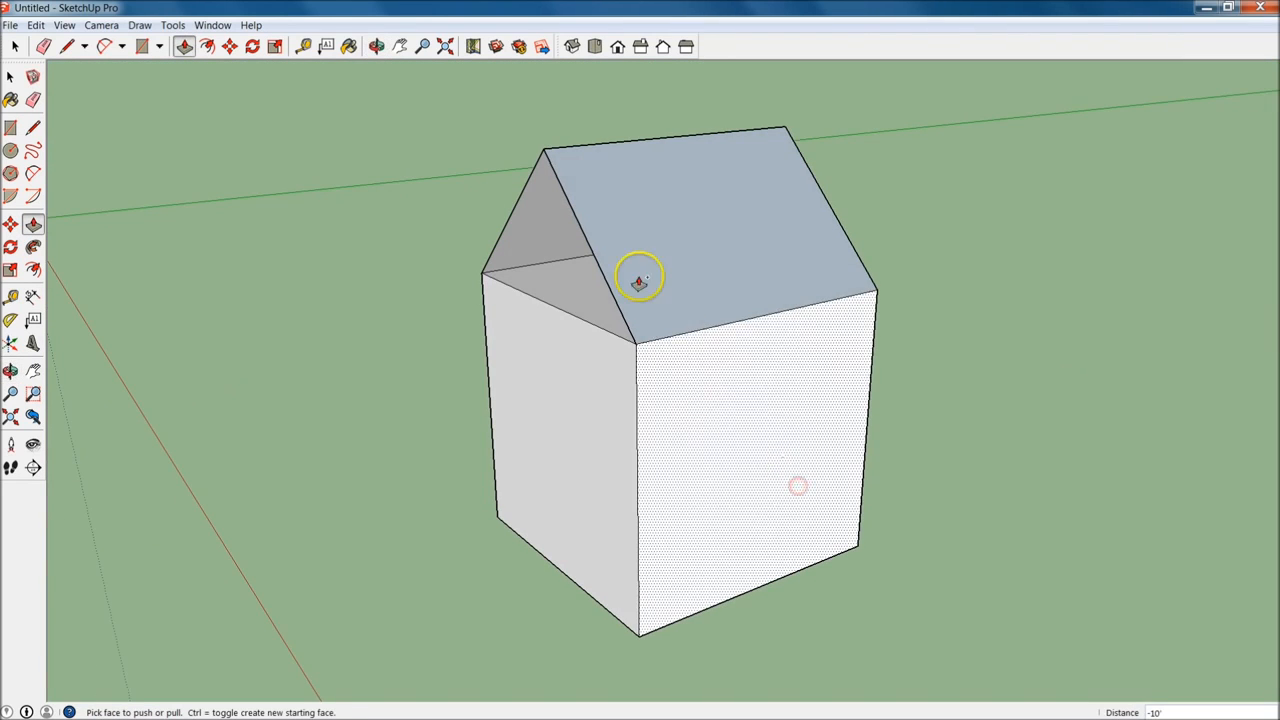
scroll(602, 464, up, 2)
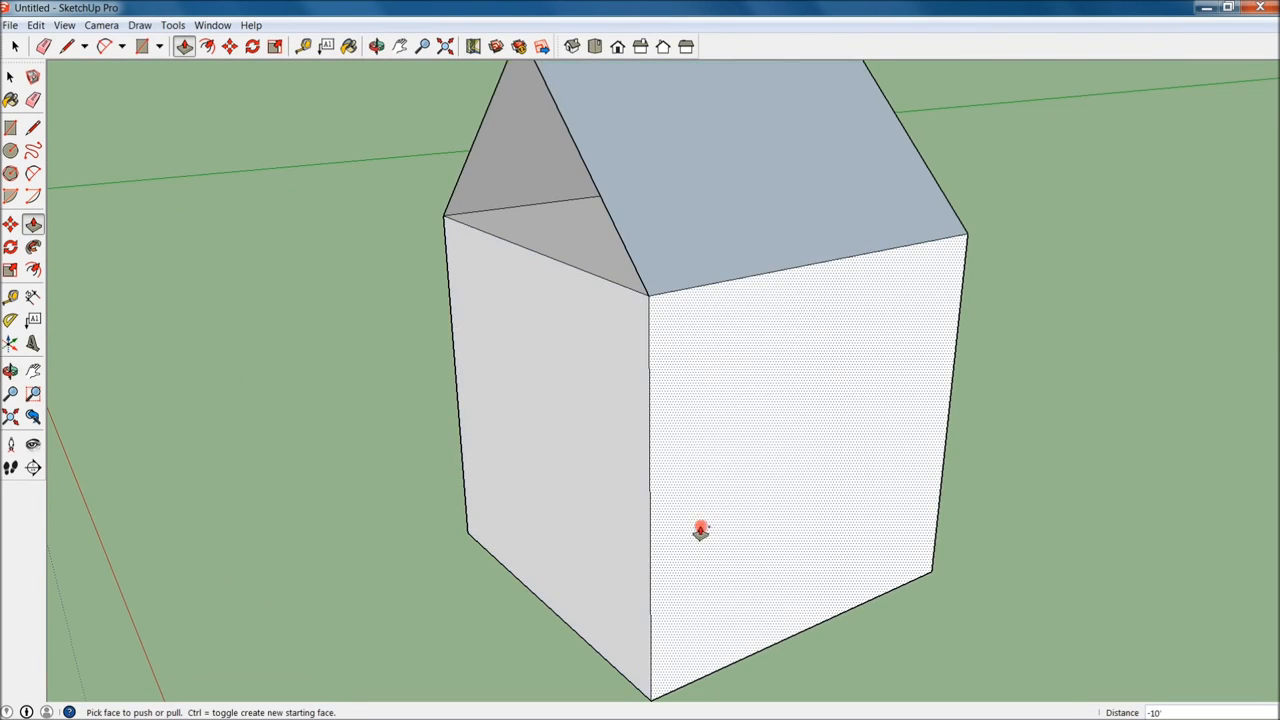
scroll(737, 414, down, 4)
scroll(749, 491, up, 4)
middle_drag(749, 491, 751, 567)
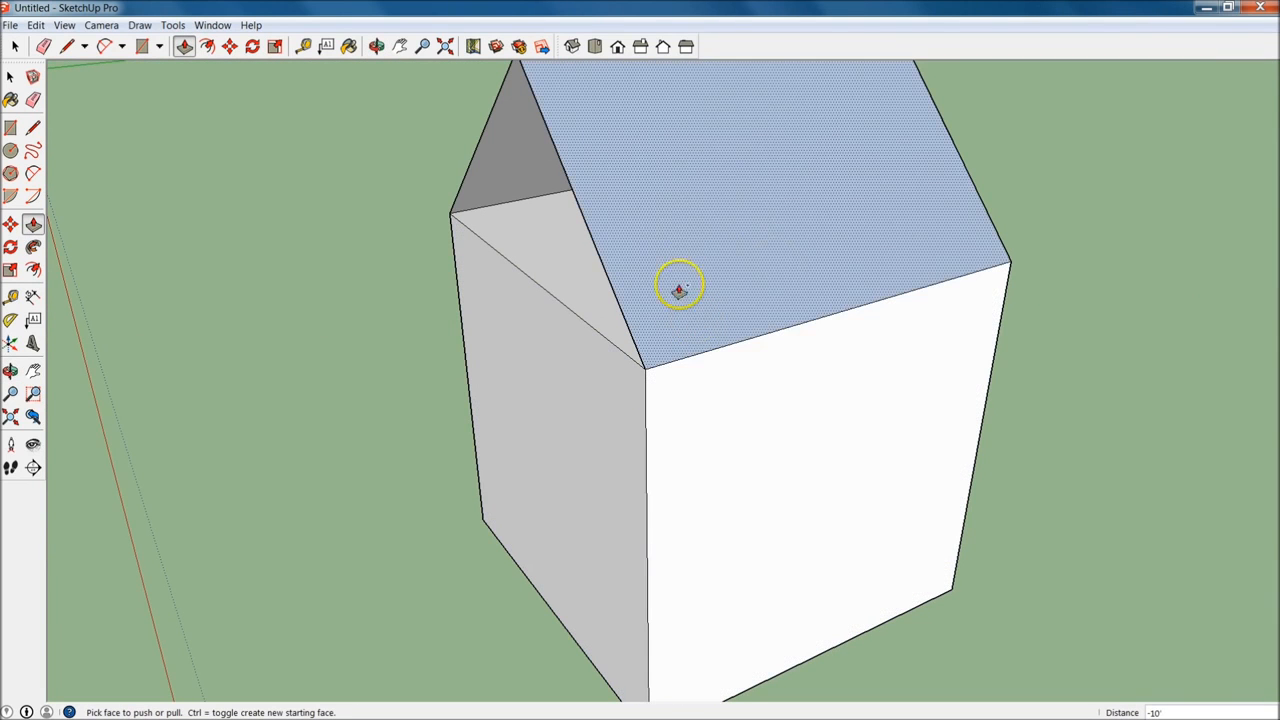
middle_drag(729, 614, 549, 620)
Undo the Push/Pull of the triangular gable face.
key(space)
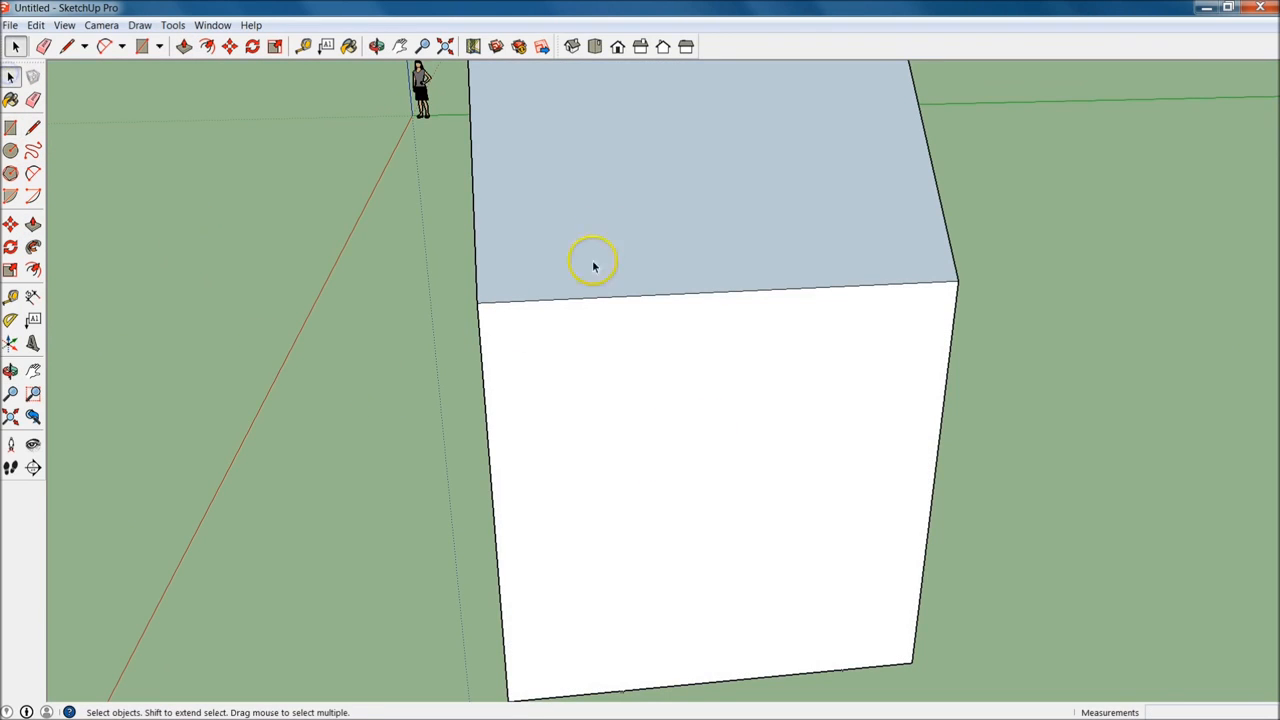
middle_drag(353, 435, 466, 420)
scroll(466, 420, down, 2)
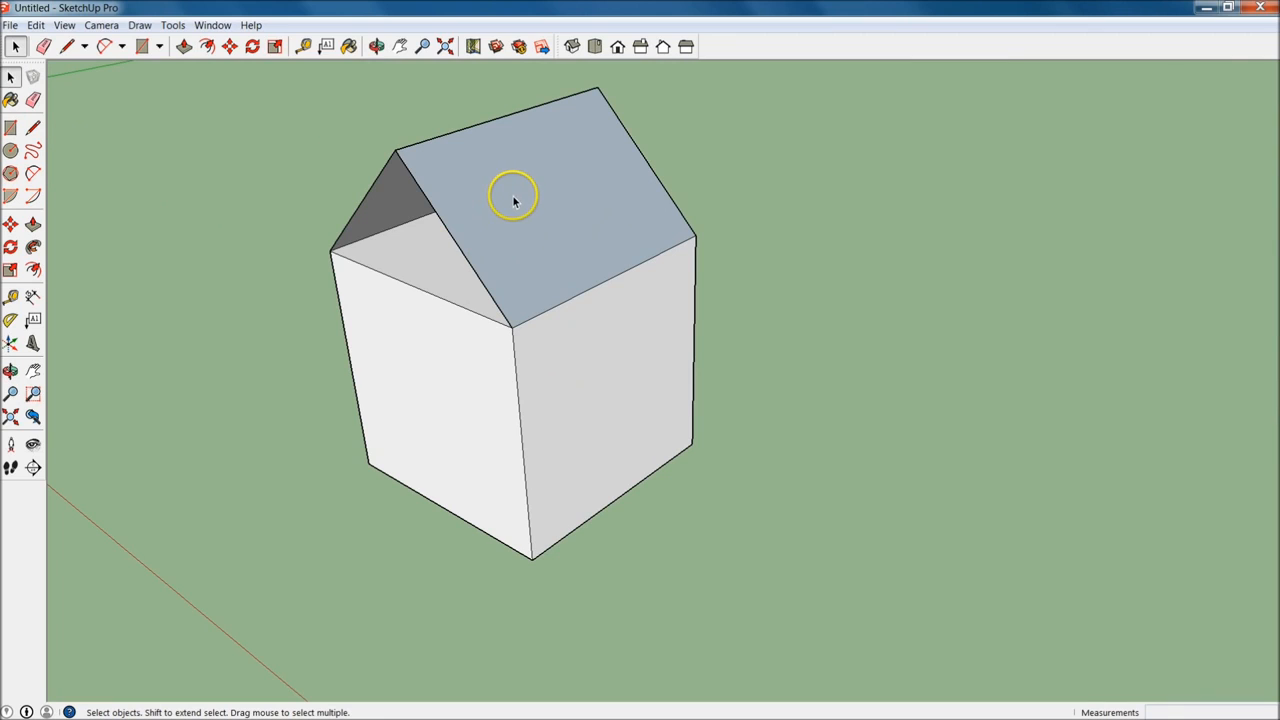
key(Delete)
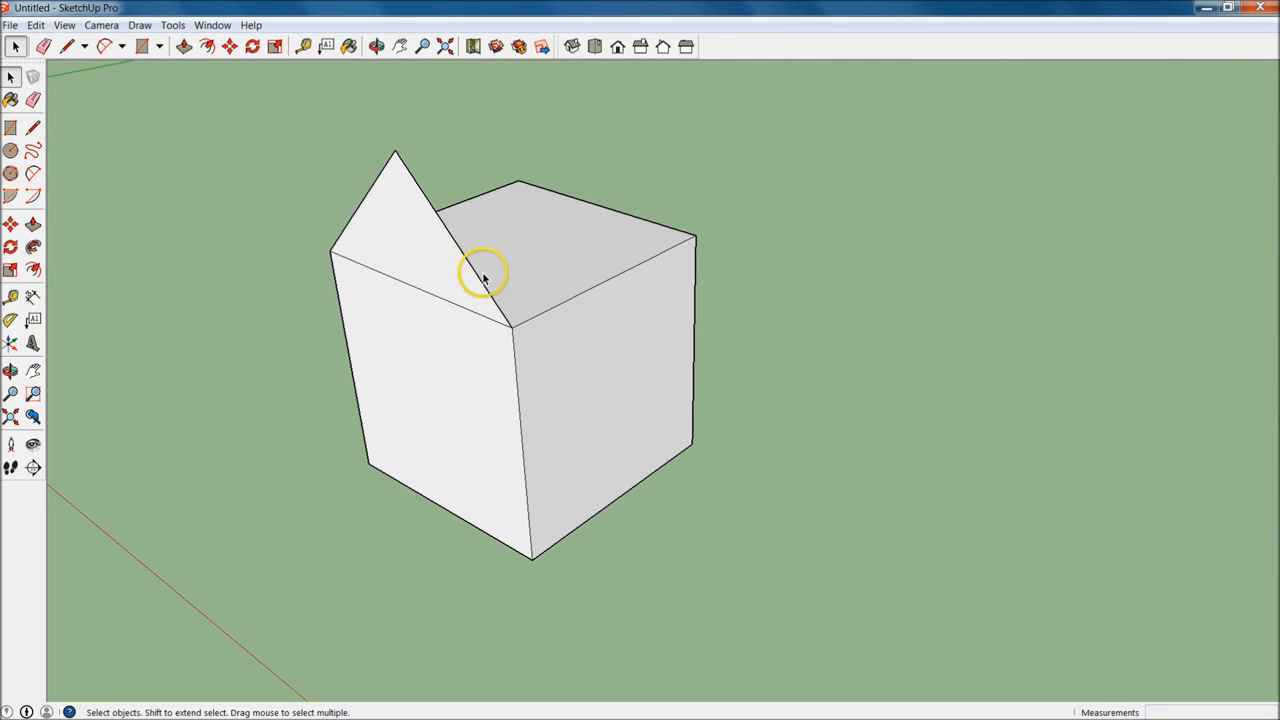
Extrude the triangular gable face 10' back again to the cube's far corner with Push/Pull.
key(p)
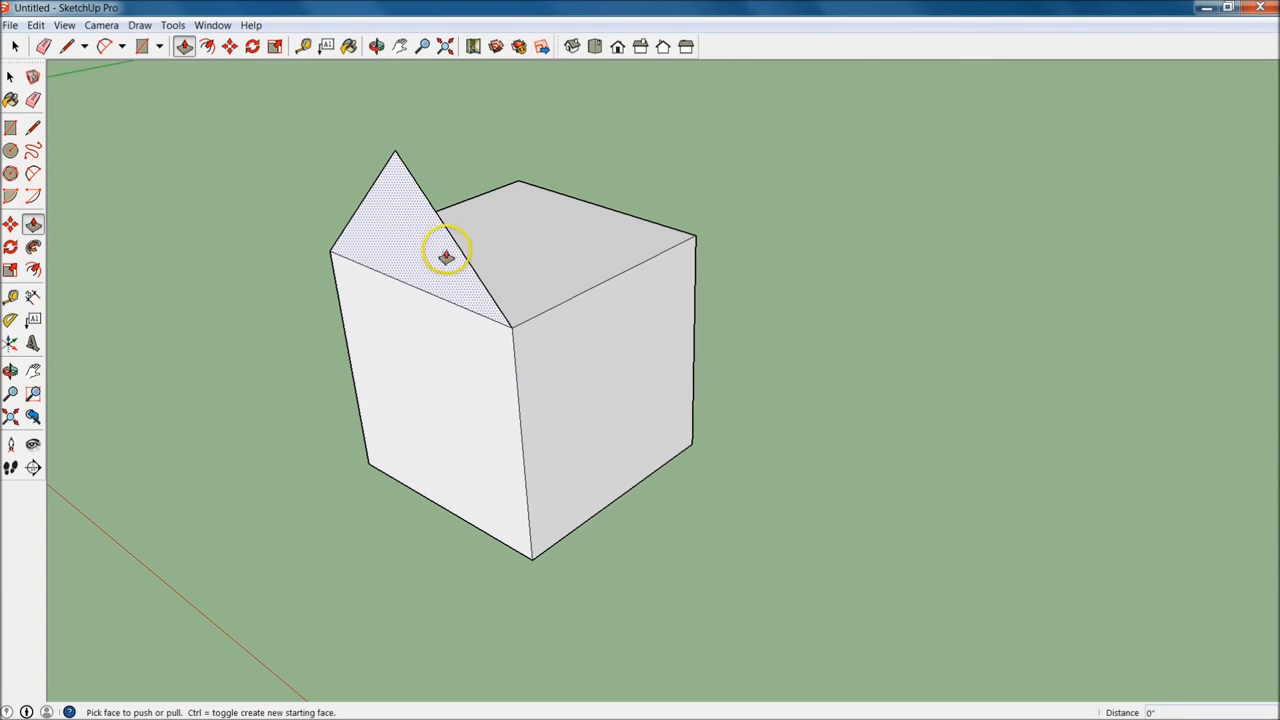
mouse_move(441, 276)
mouse_down()
mouse_move(463, 266)
mouse_move(506, 286)
mouse_move(605, 284)
mouse_move(577, 277)
mouse_move(701, 238)
mouse_move(503, 306)
mouse_move(696, 240)
mouse_up()
key(Escape)
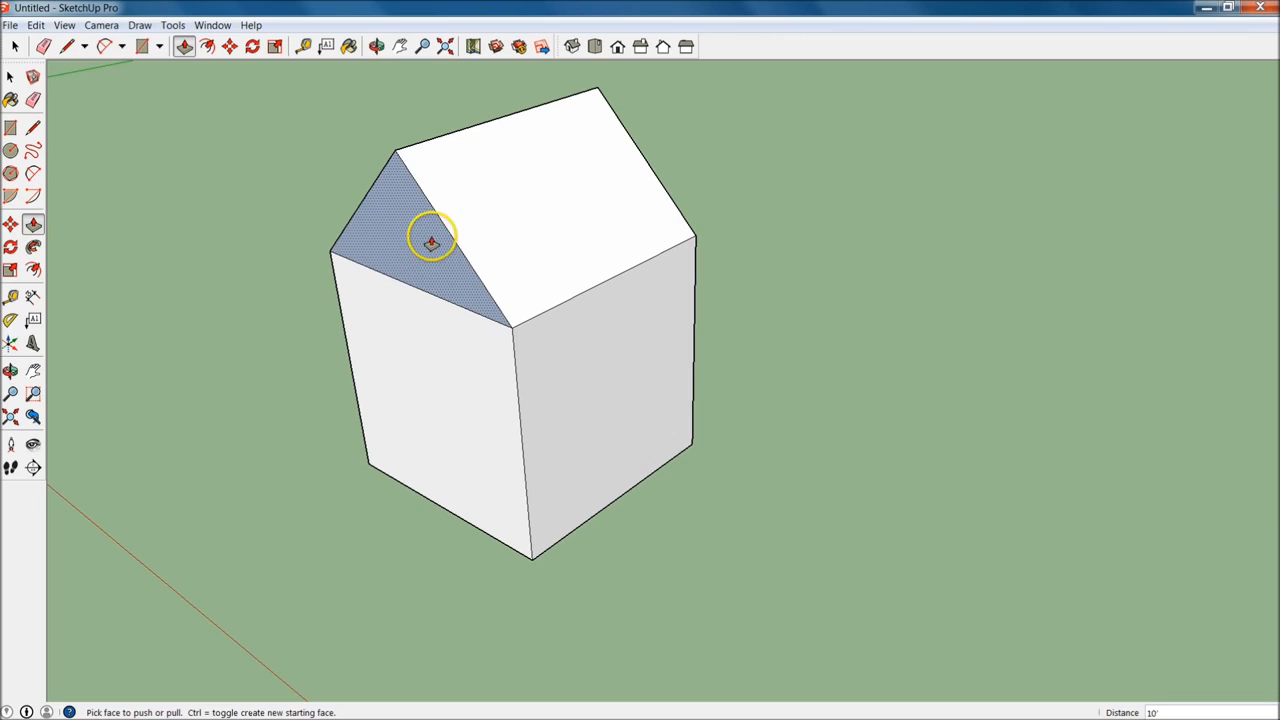
Reverse the orientation of the blue triangular gable face.
key(space)
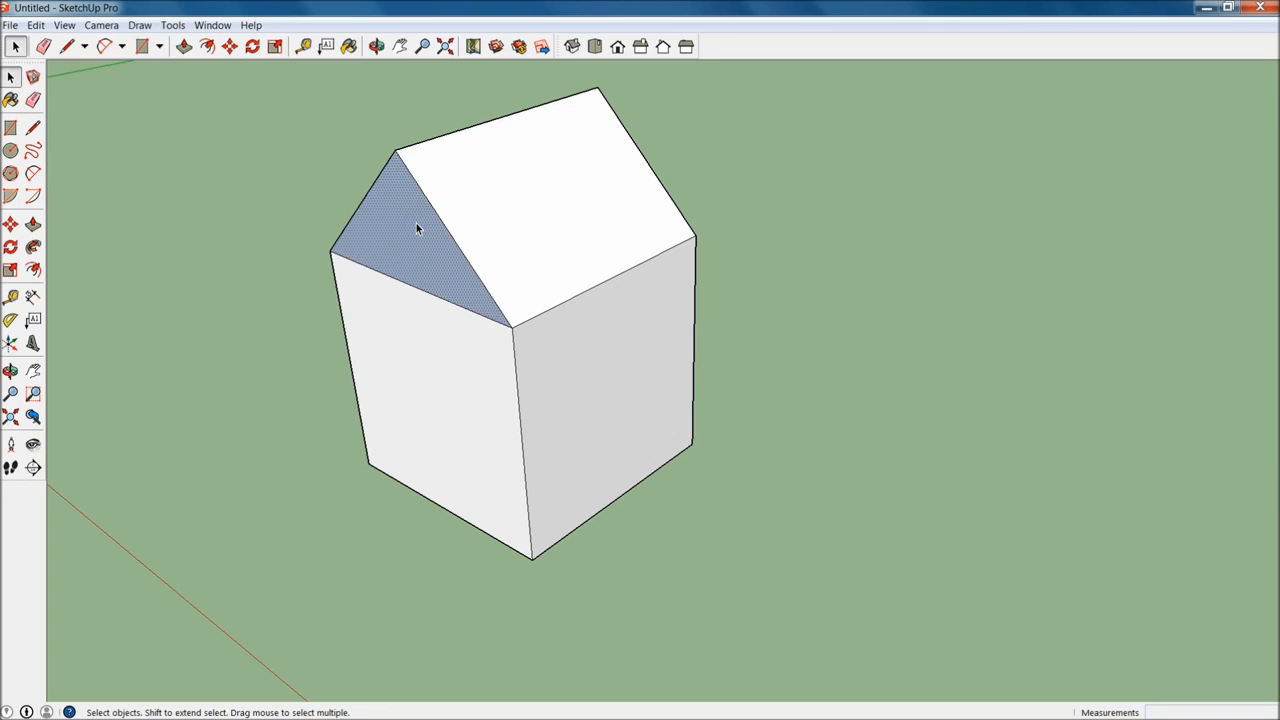
right_click(417, 227)
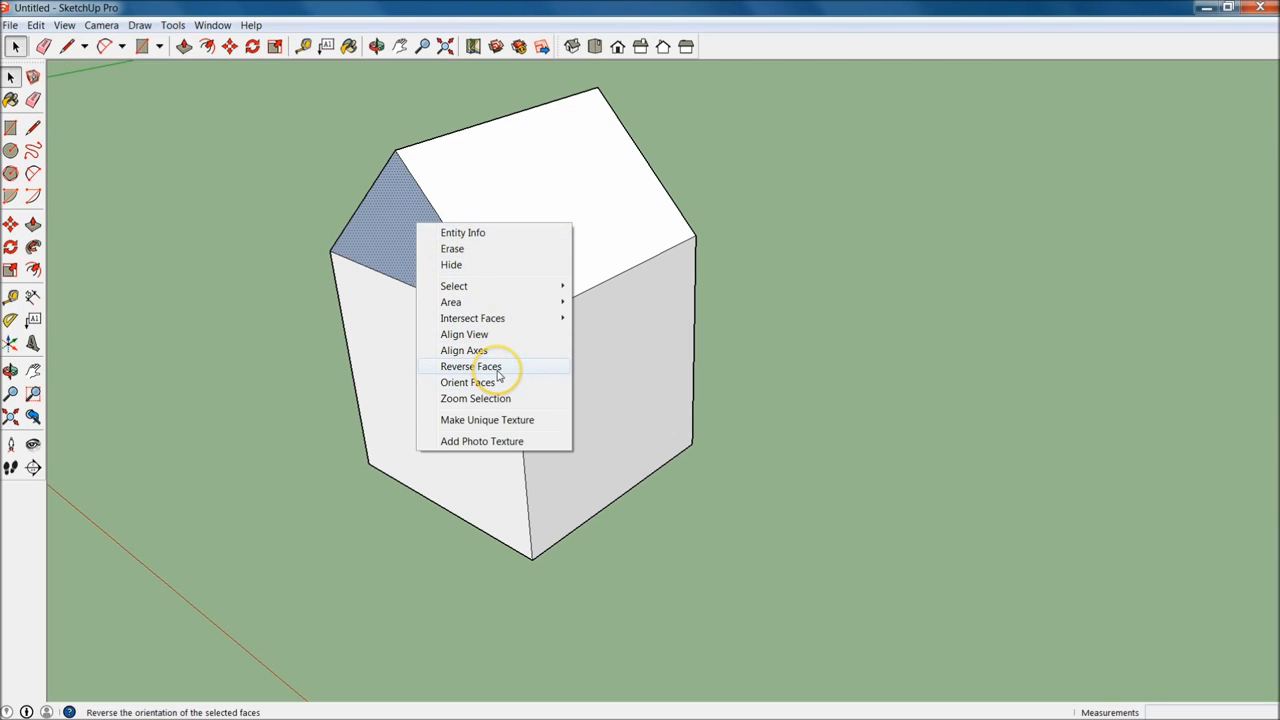
click(468, 366)
middle_drag(700, 330, 290, 345)
middle_drag(674, 280, 546, 298)
middle_drag(637, 259, 386, 309)
middle_drag(497, 314, 740, 332)
scroll(740, 332, up, 1)
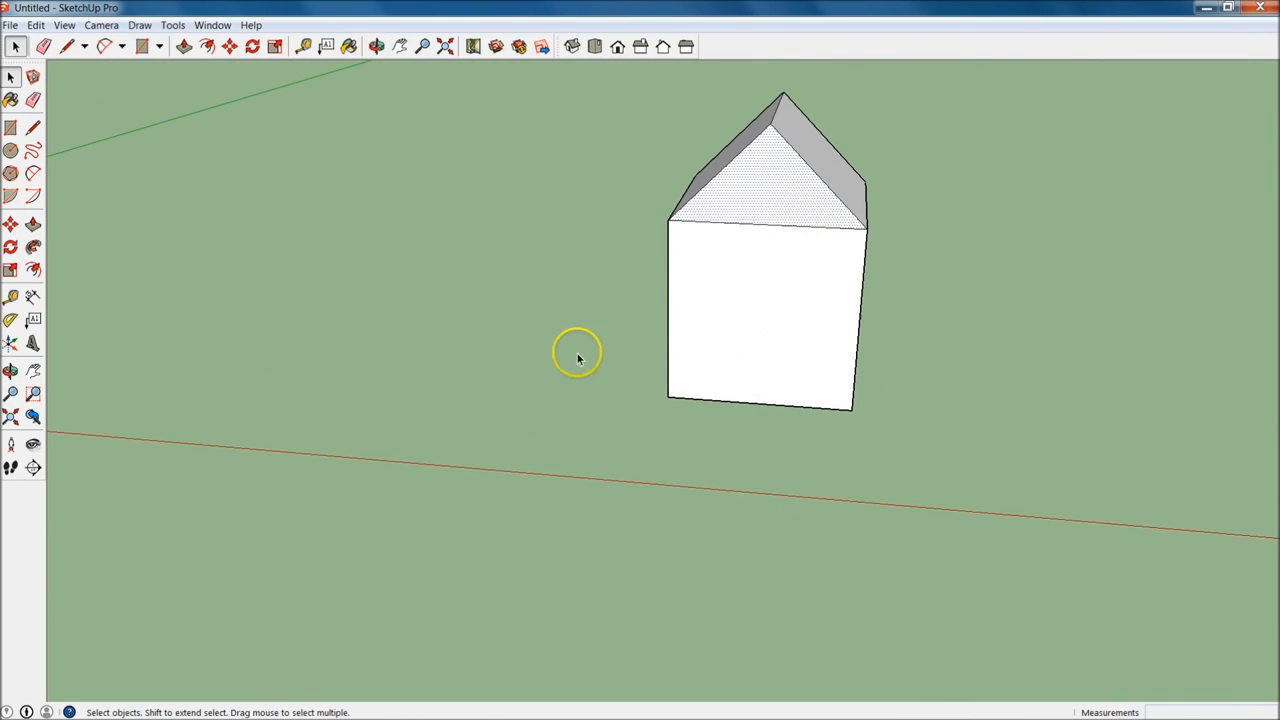
click(11, 128)
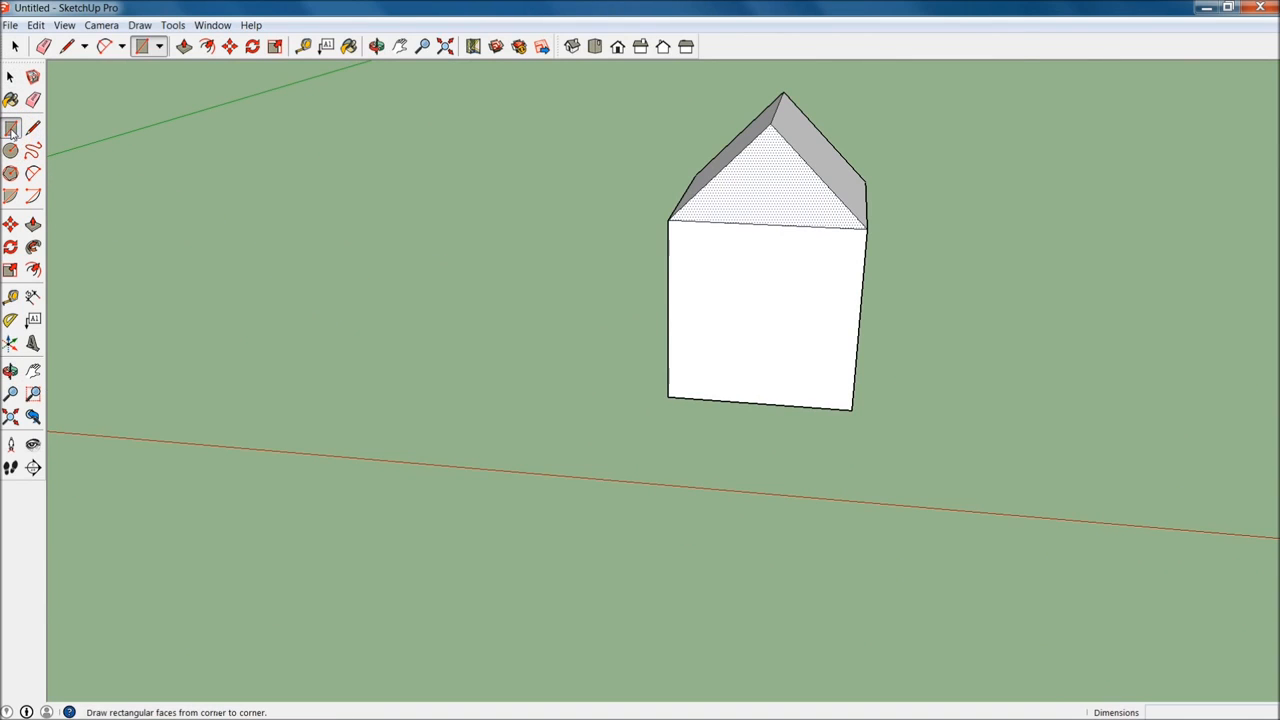
click(758, 403)
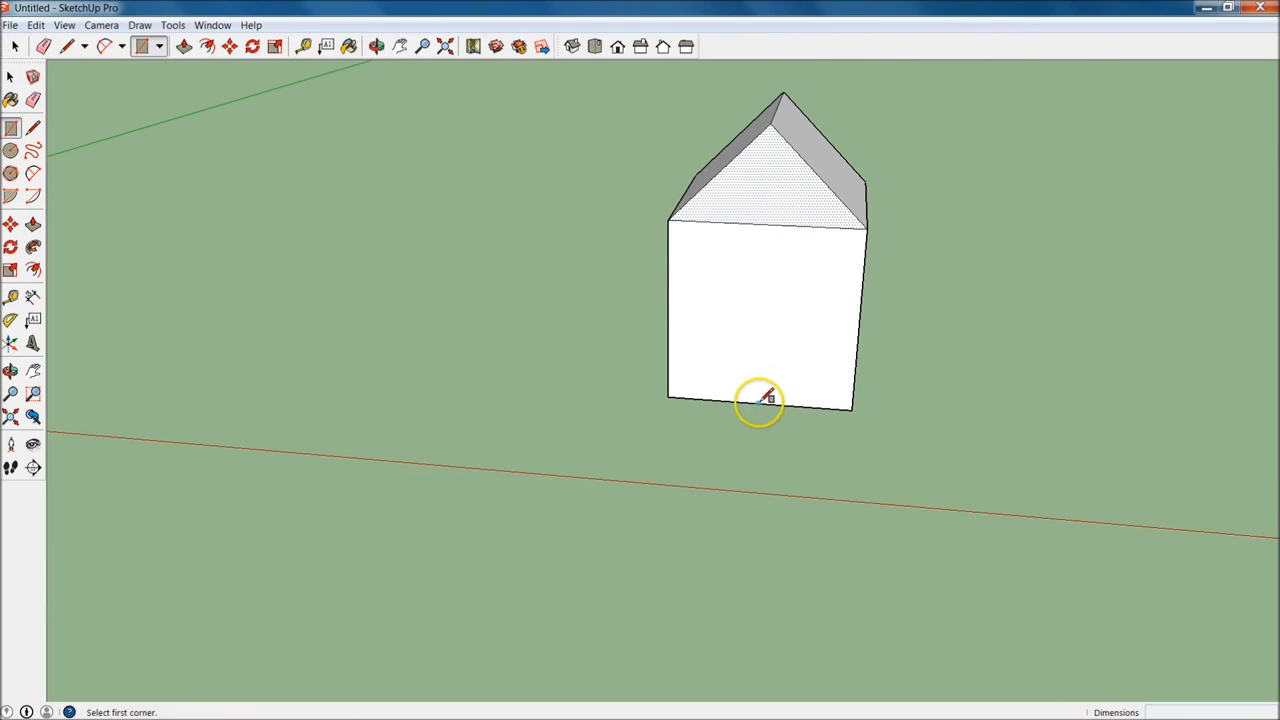
click(812, 296)
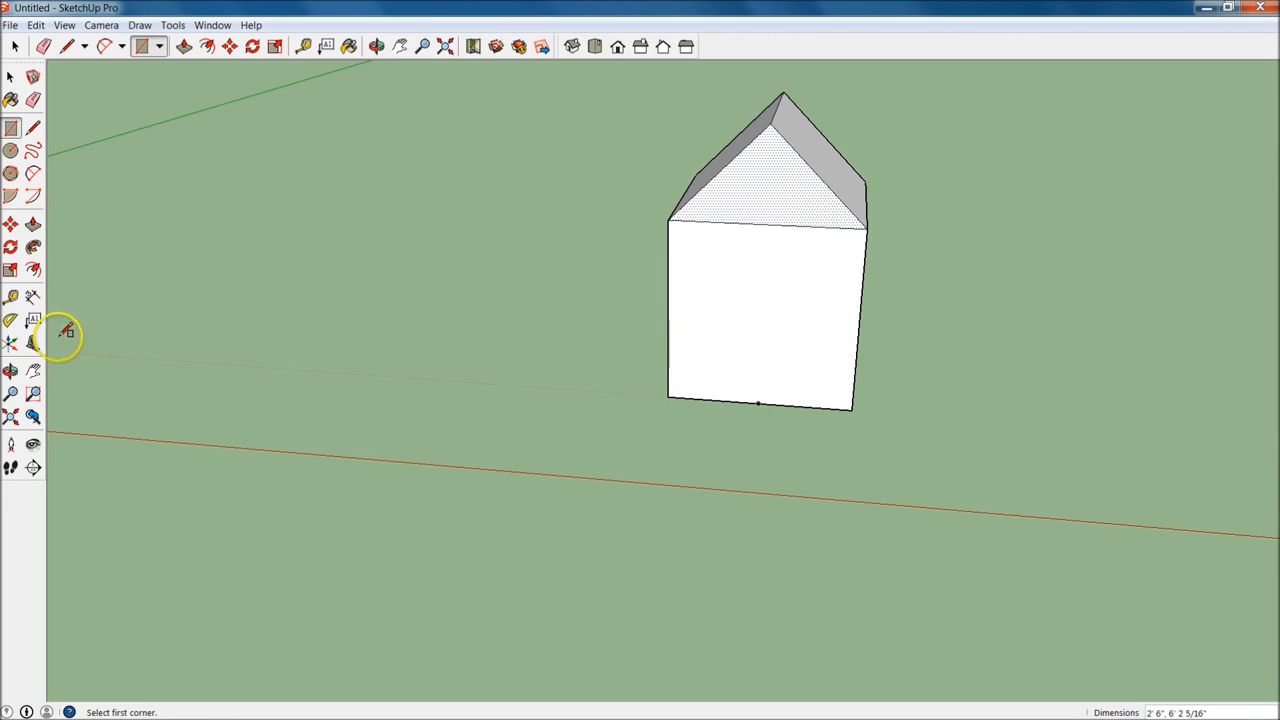
Place a vertical guide 5' in from the front wall's side edge, at the midpoint of its base.
click(11, 298)
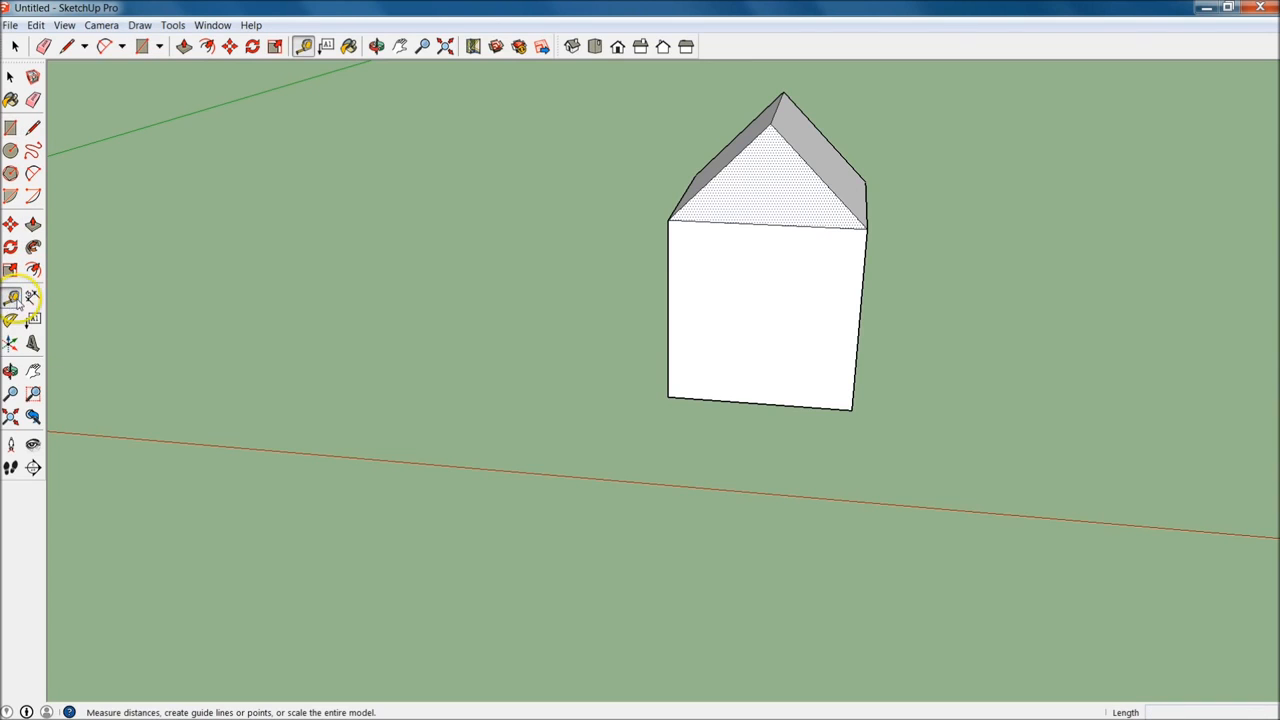
click(863, 320)
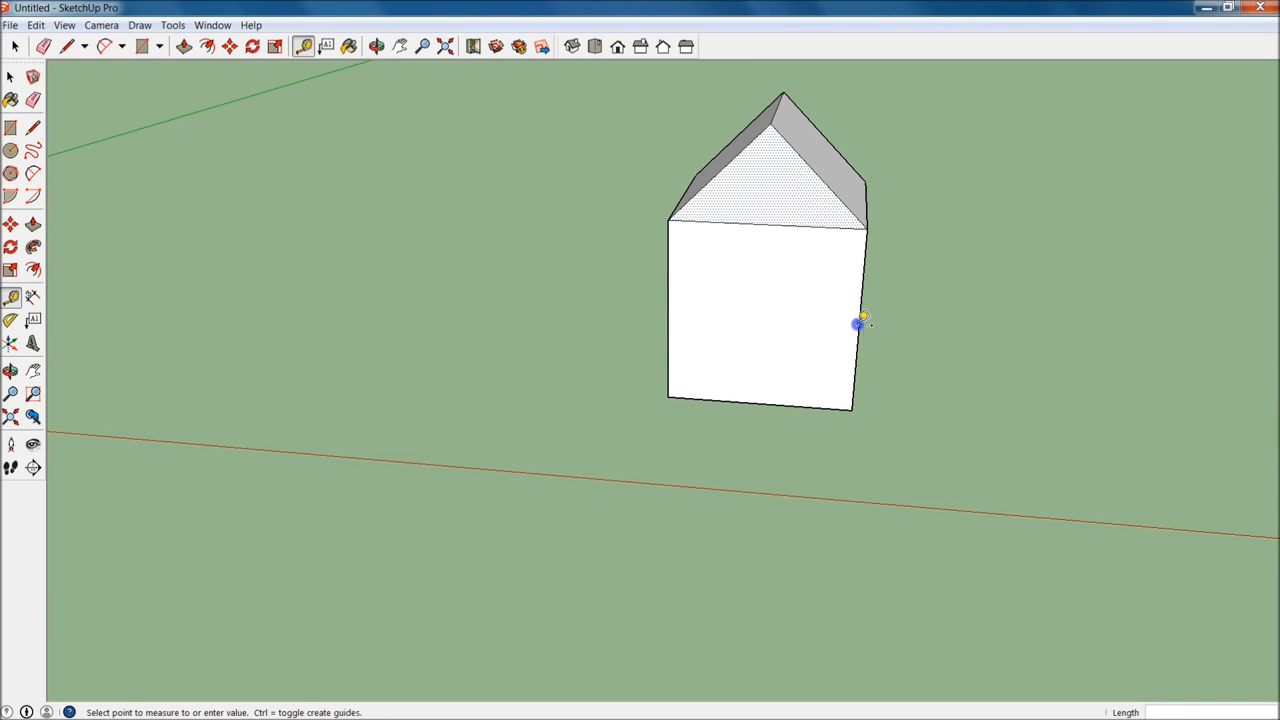
click(766, 399)
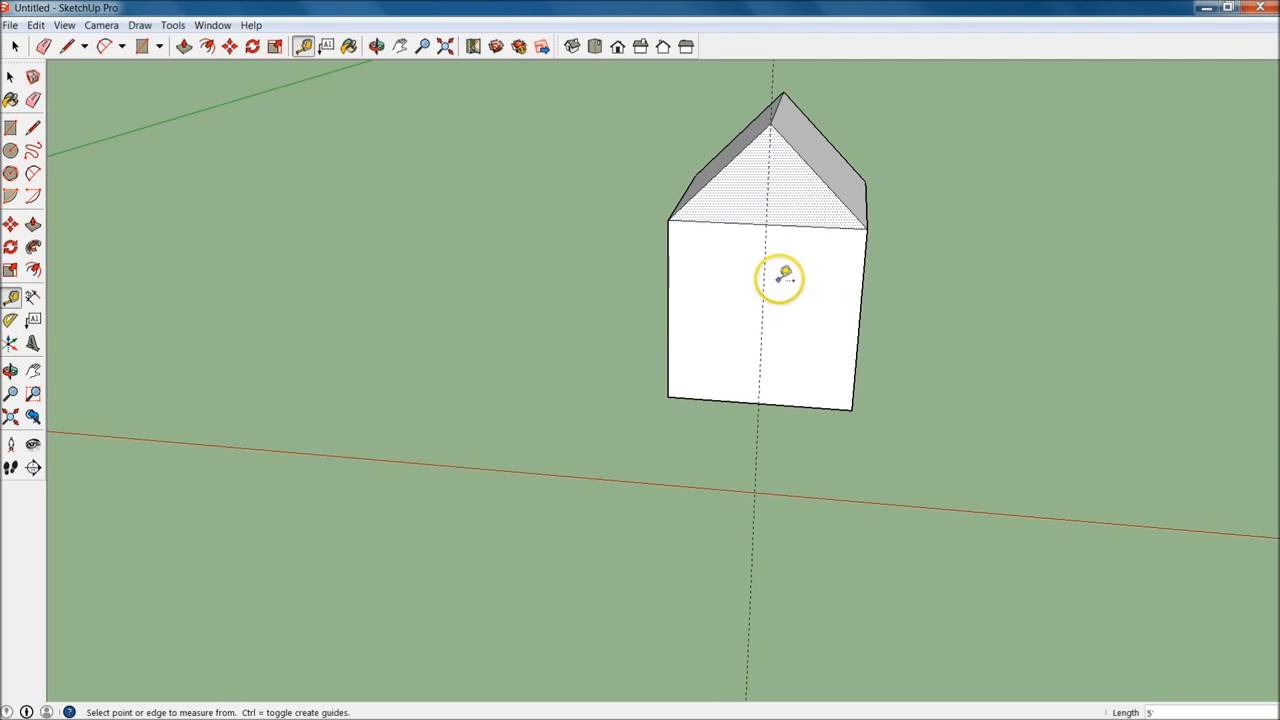
Add a horizontal guide 8' above the front wall's base and a vertical guide 1.5' to the right of the centre guide.
click(781, 404)
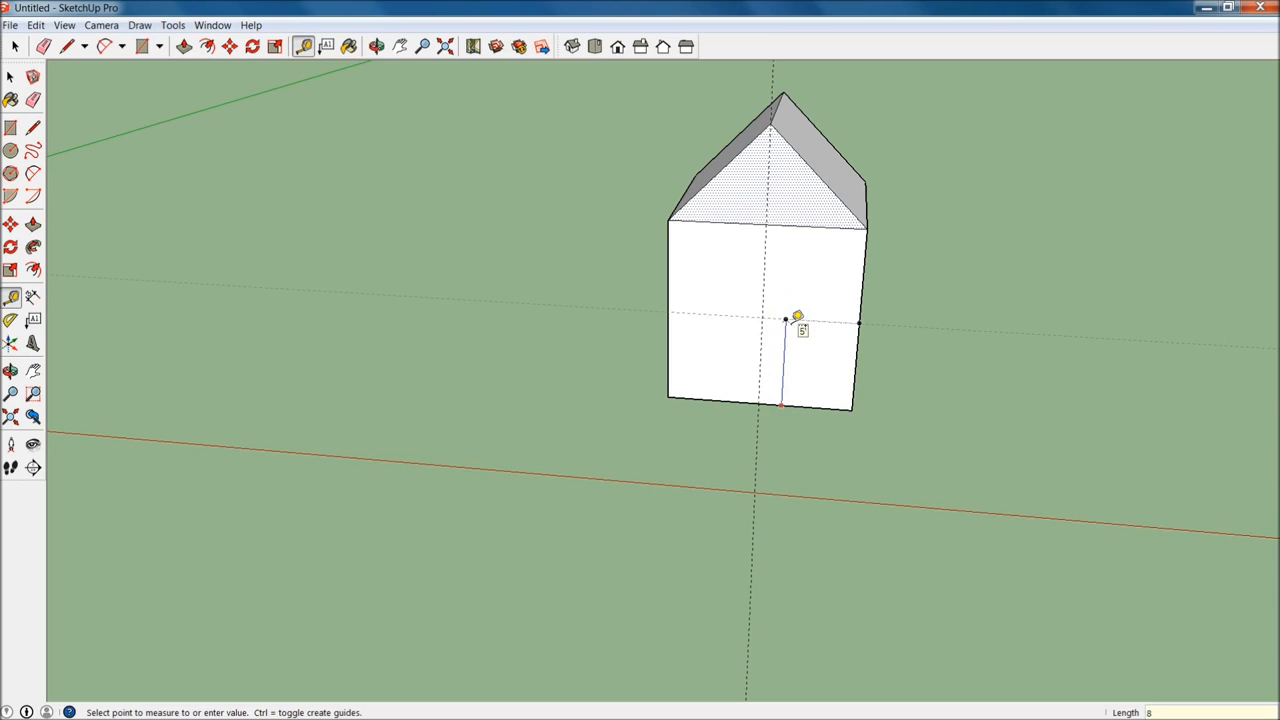
key(Return)
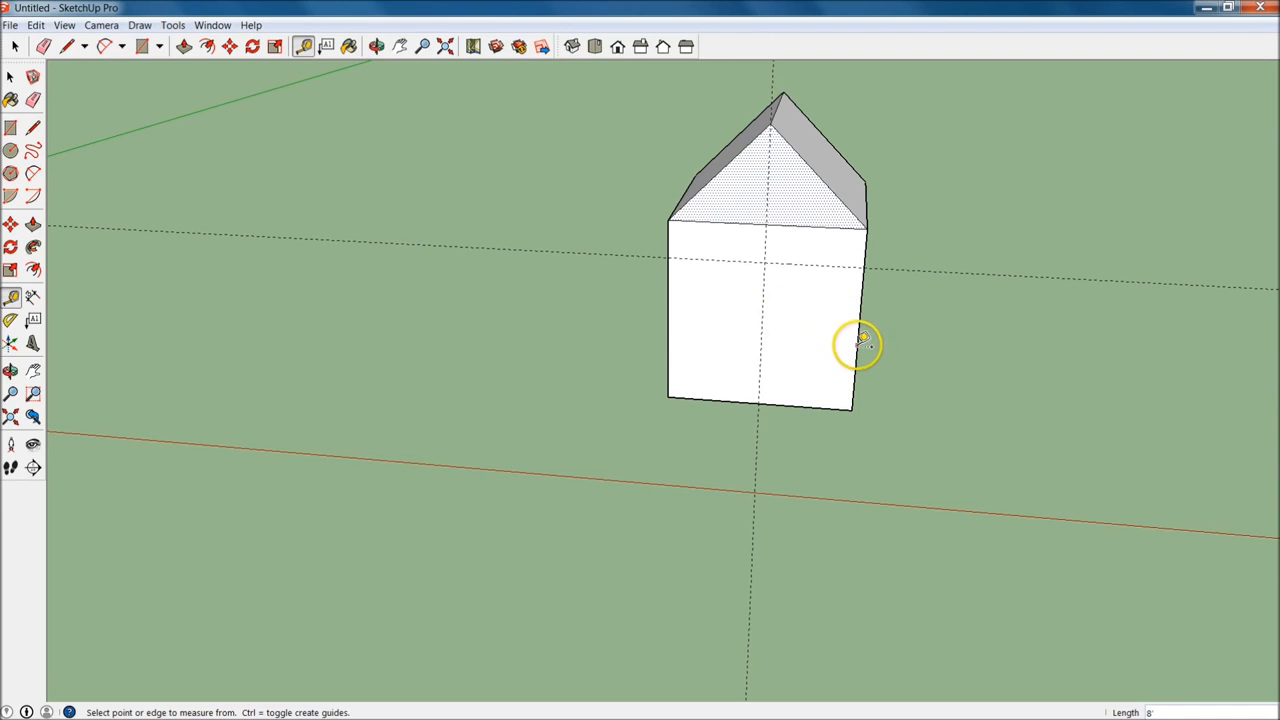
click(772, 347)
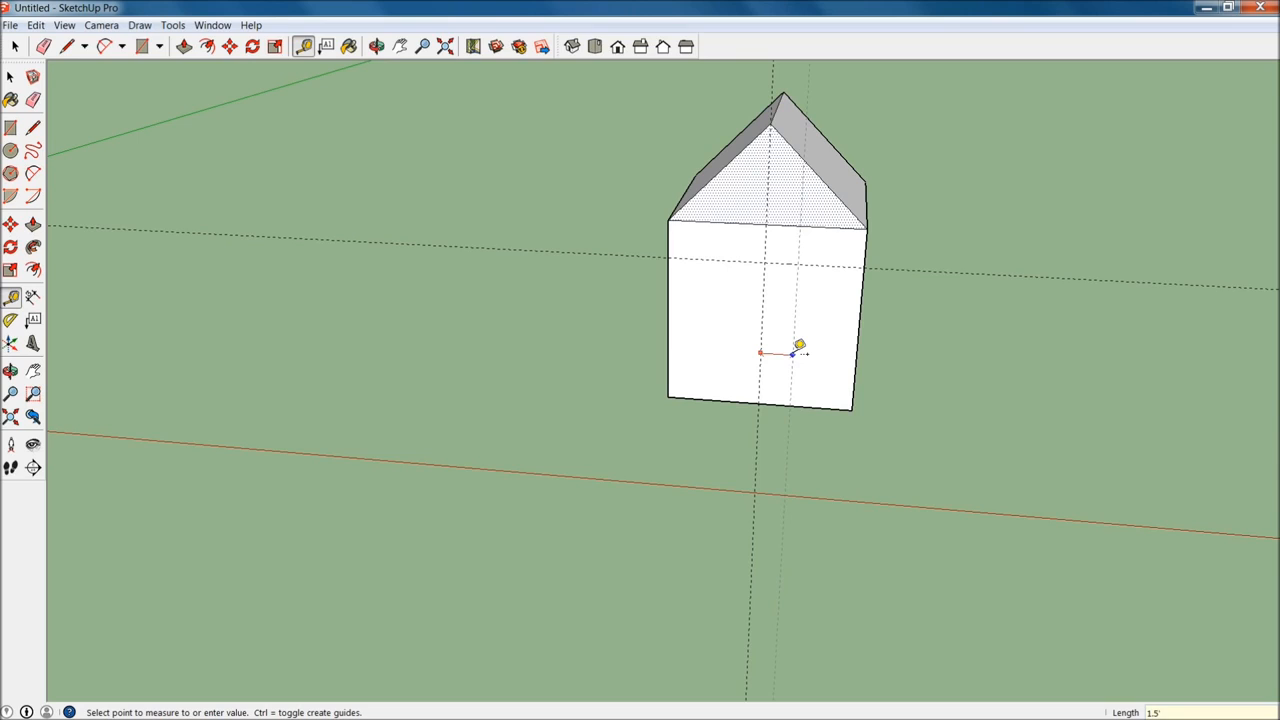
click(794, 352)
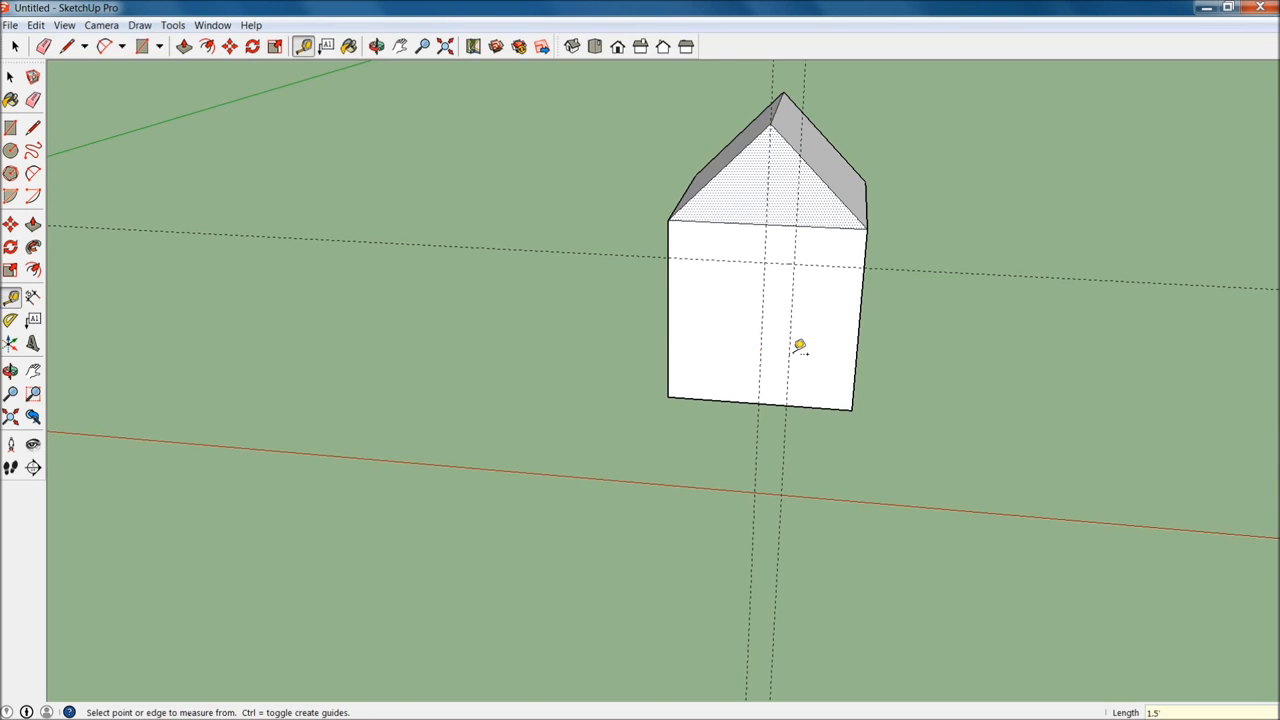
click(33, 128)
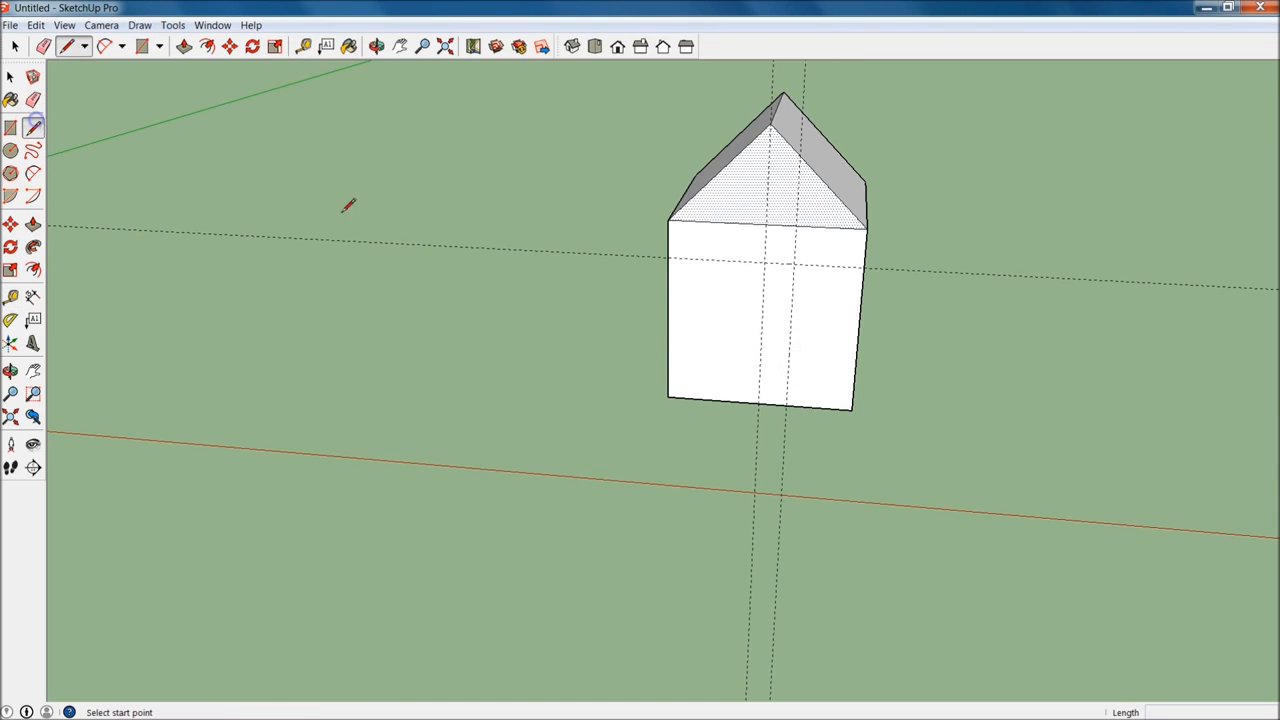
click(759, 406)
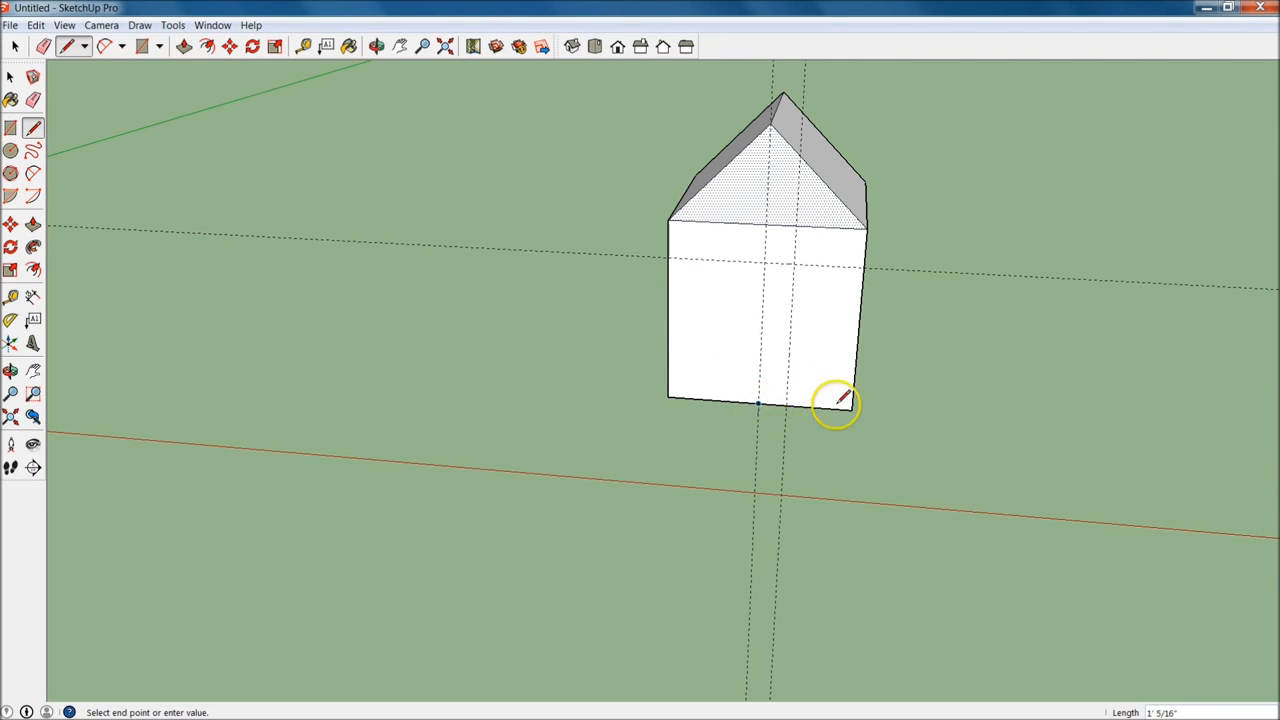
key(Escape)
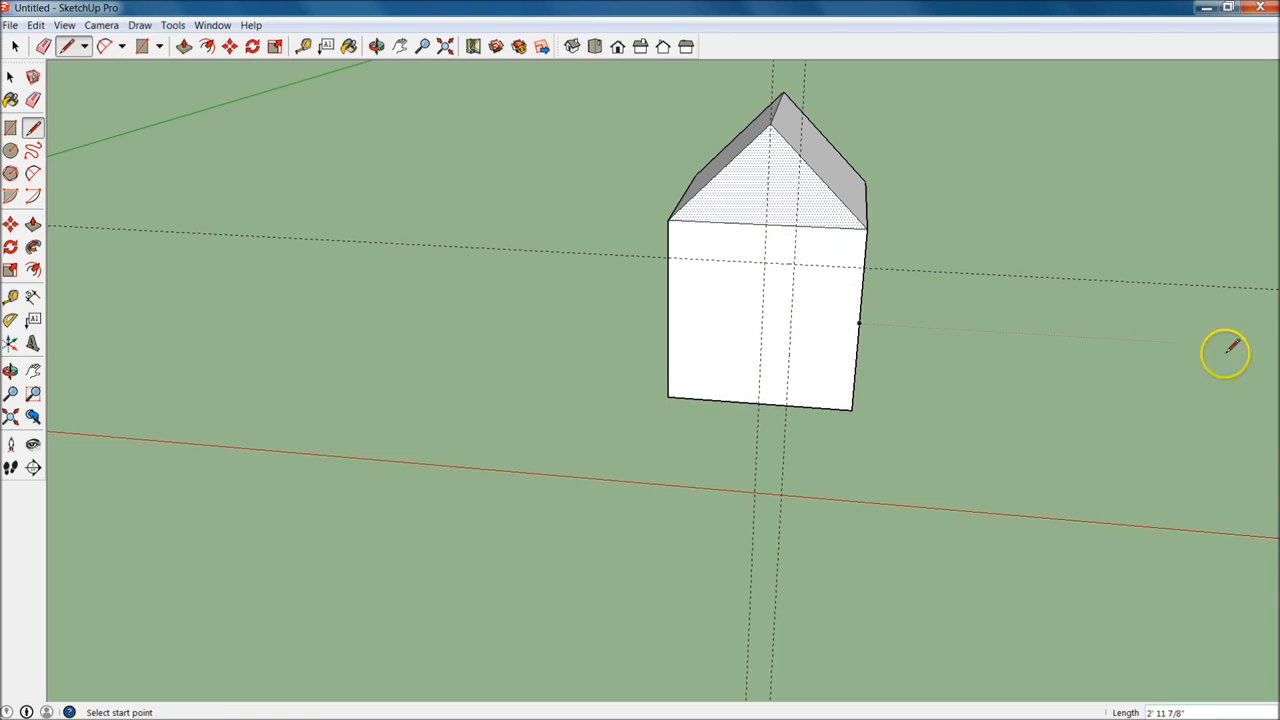
click(757, 402)
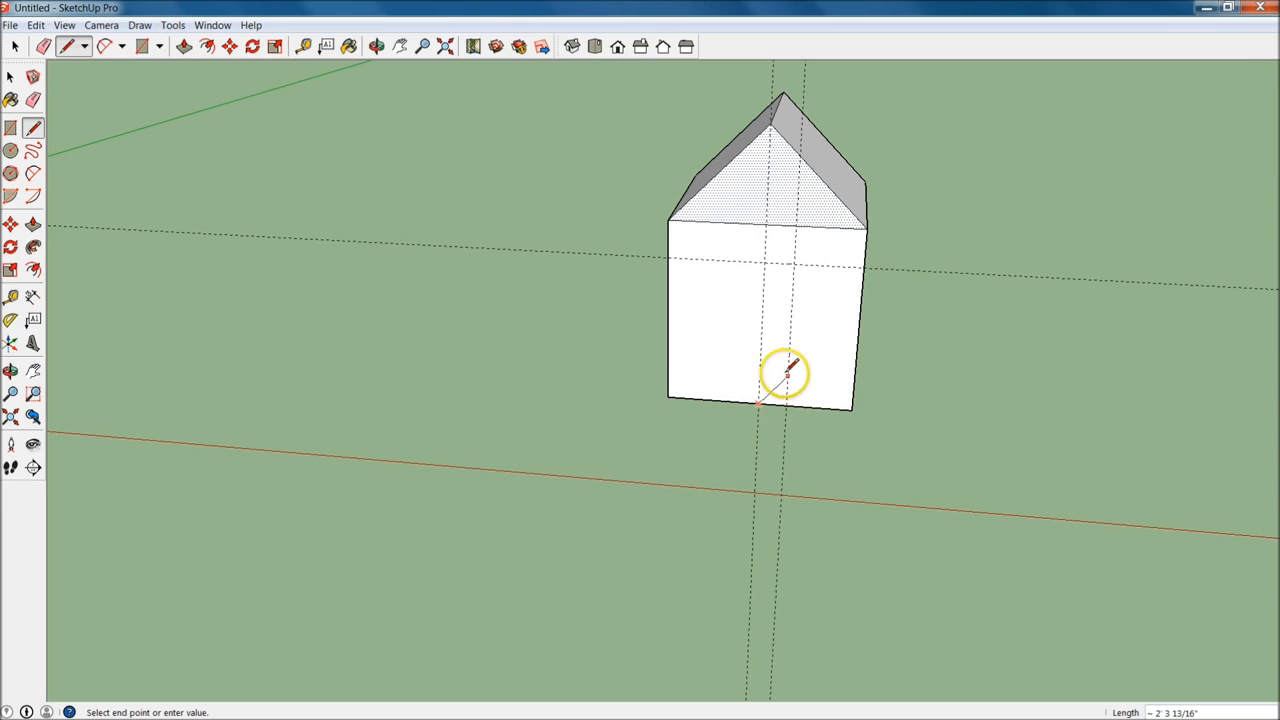
key(Escape)
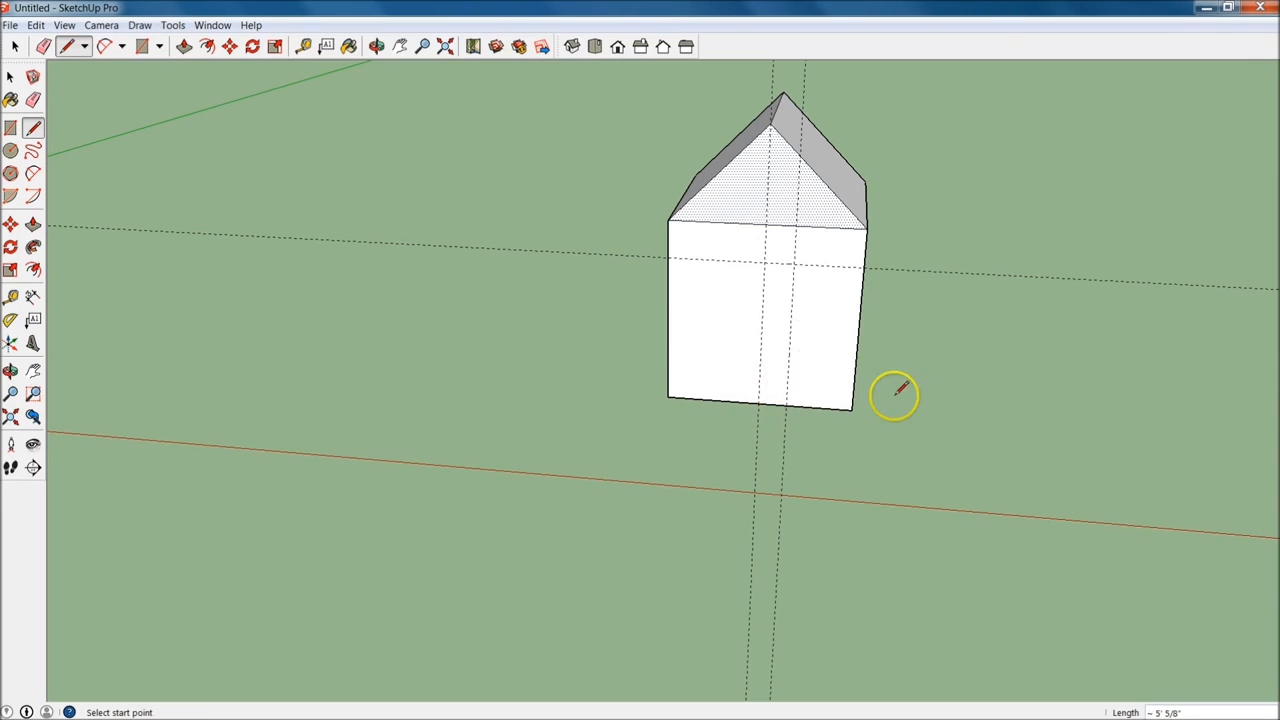
Place a vertical guide 36" to the left of the right-hand door guide and check the guide spacing.
key(t)
click(790, 355)
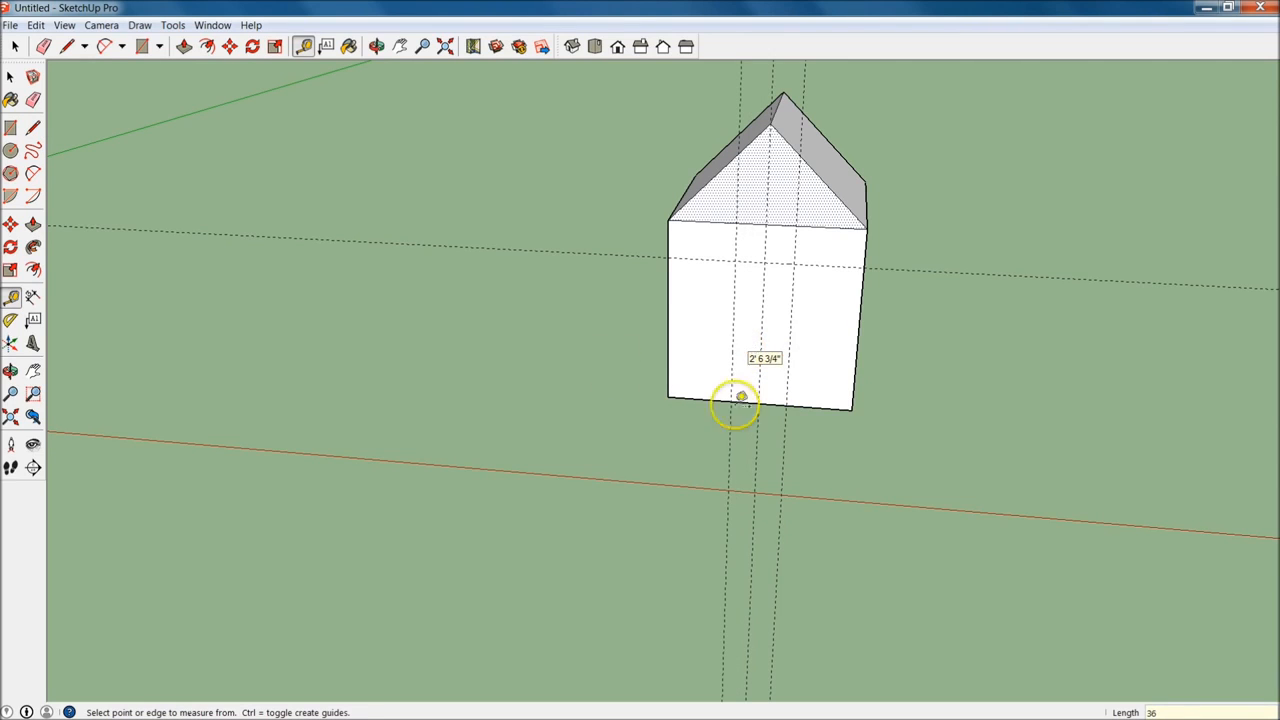
click(790, 352)
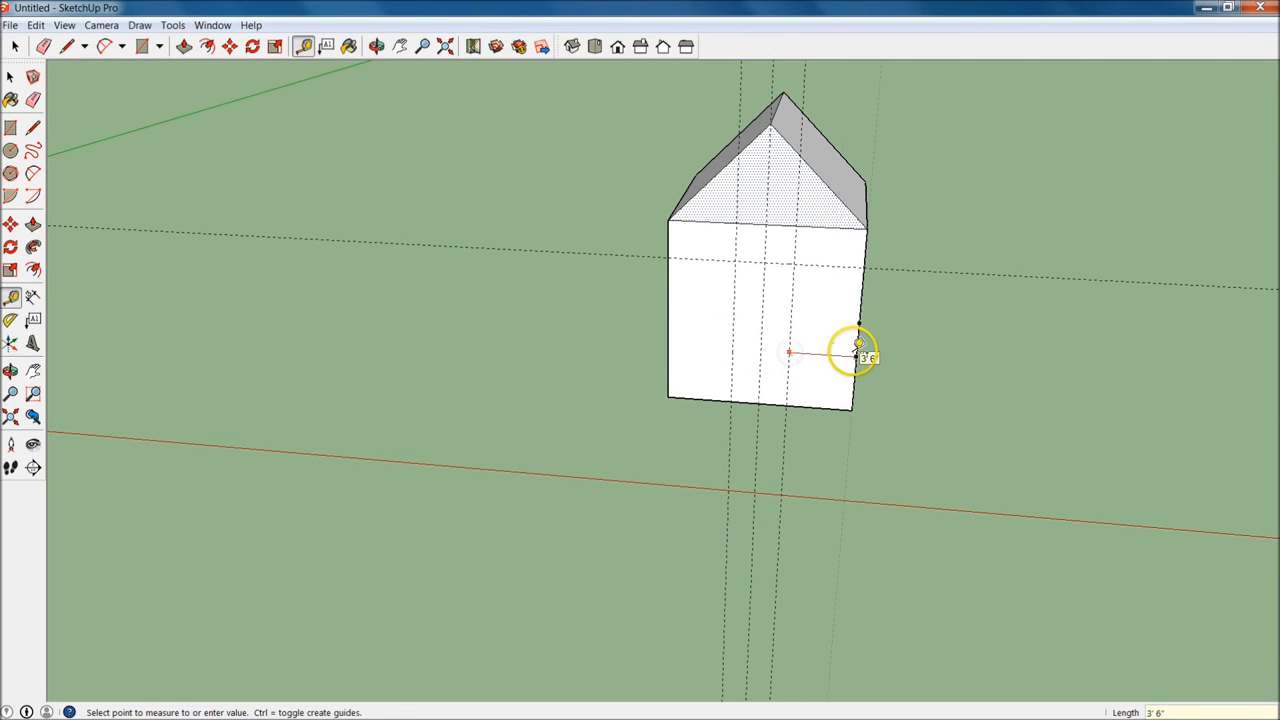
key(Escape)
click(733, 338)
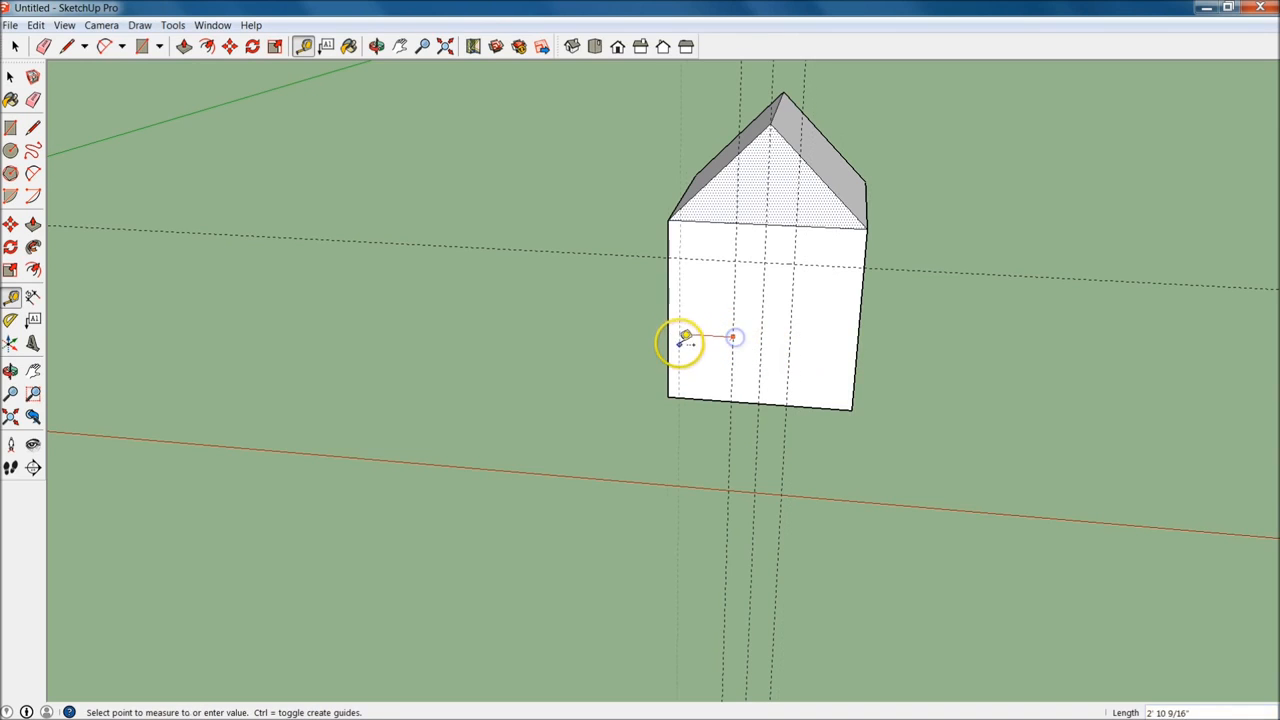
click(760, 373)
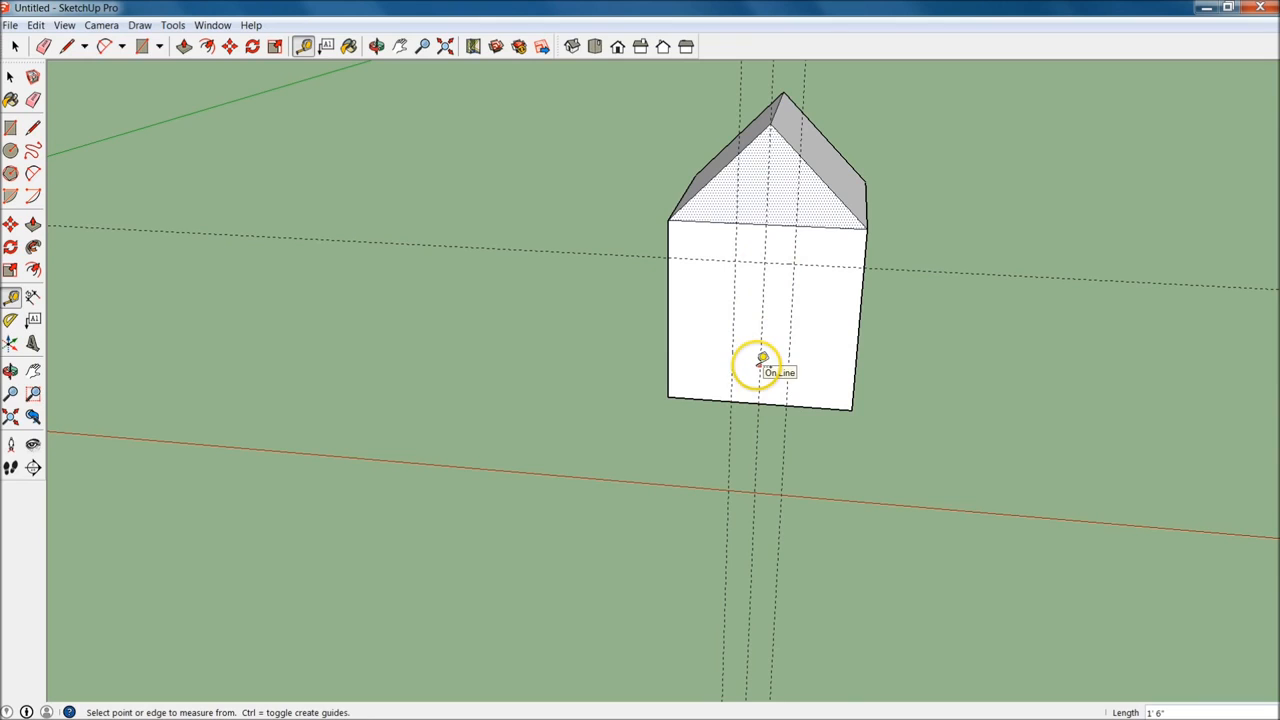
Draw an 8' by 3' door rectangle on the front wall between the outer guides, down to the base.
click(10, 128)
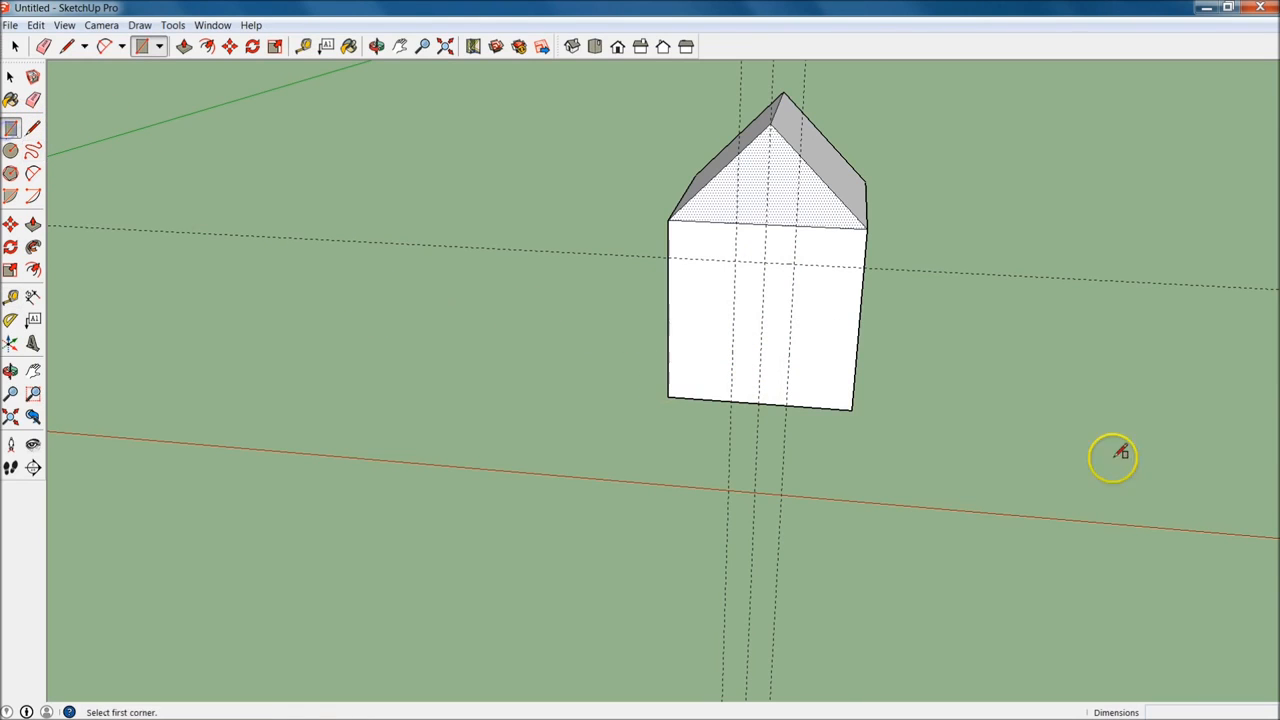
click(735, 262)
drag(786, 357, 790, 405)
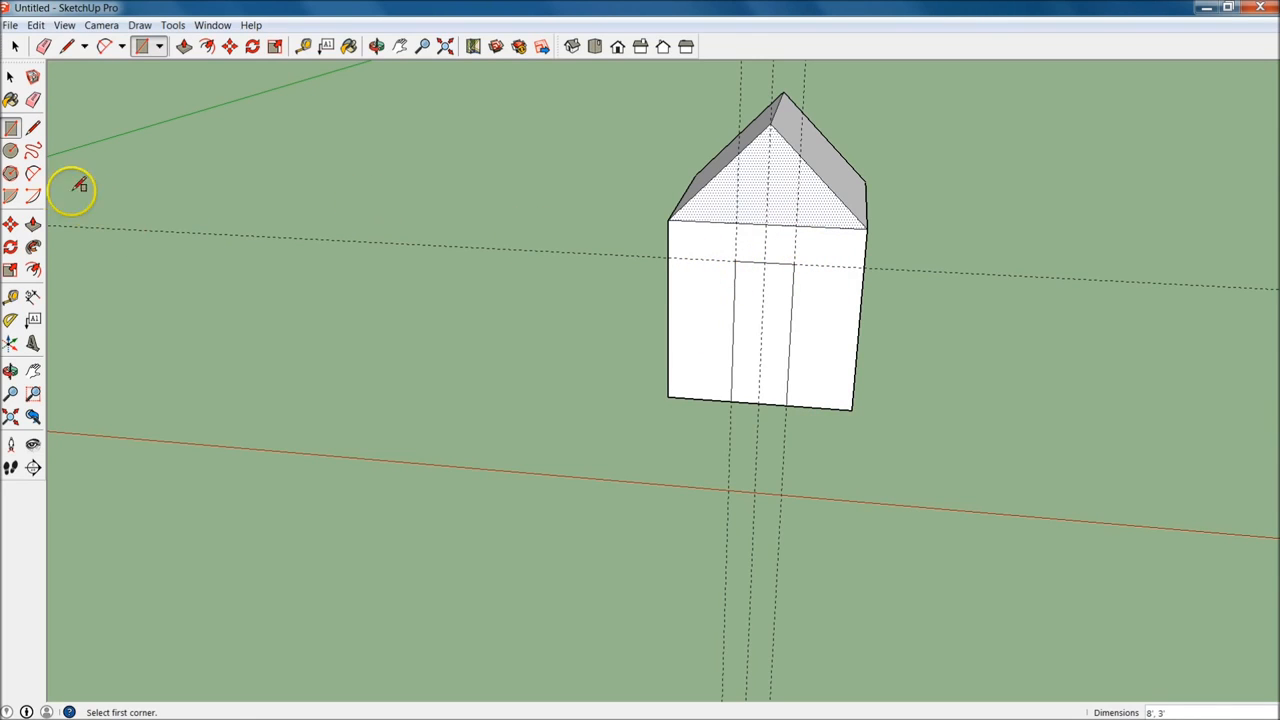
Erase the horizontal guide and the three vertical guides around the door.
click(33, 99)
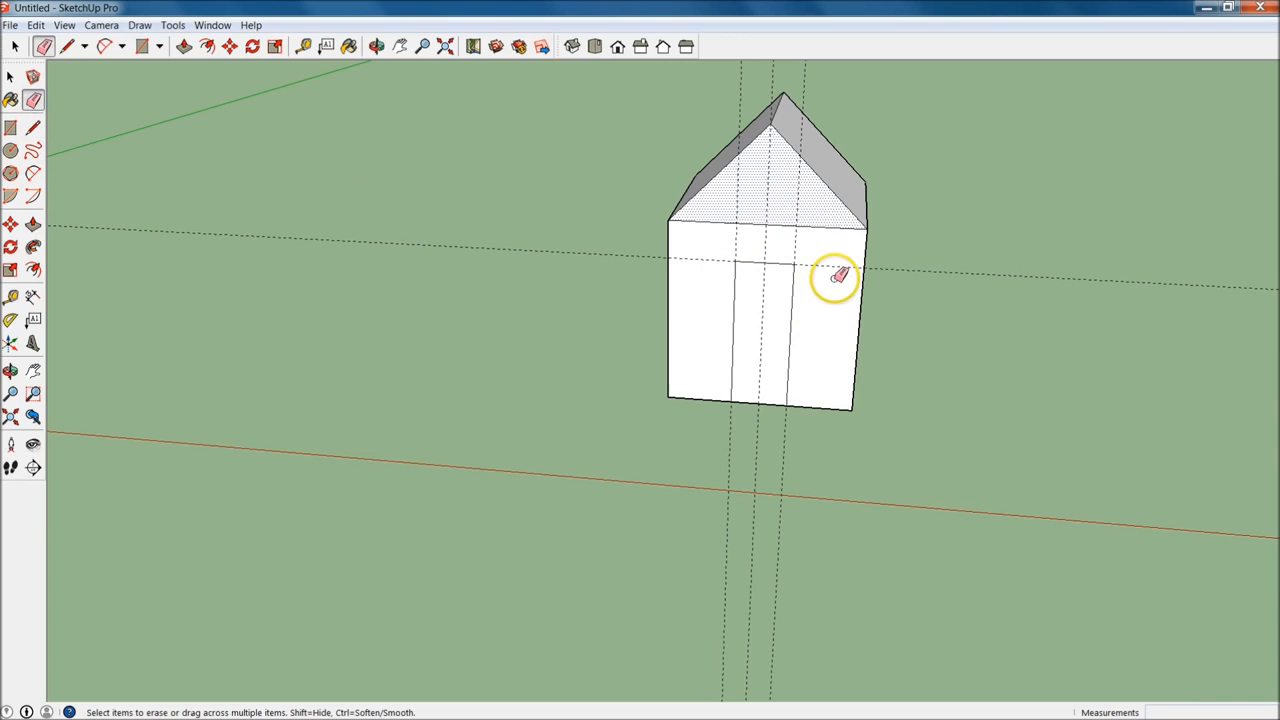
drag(824, 266, 786, 246)
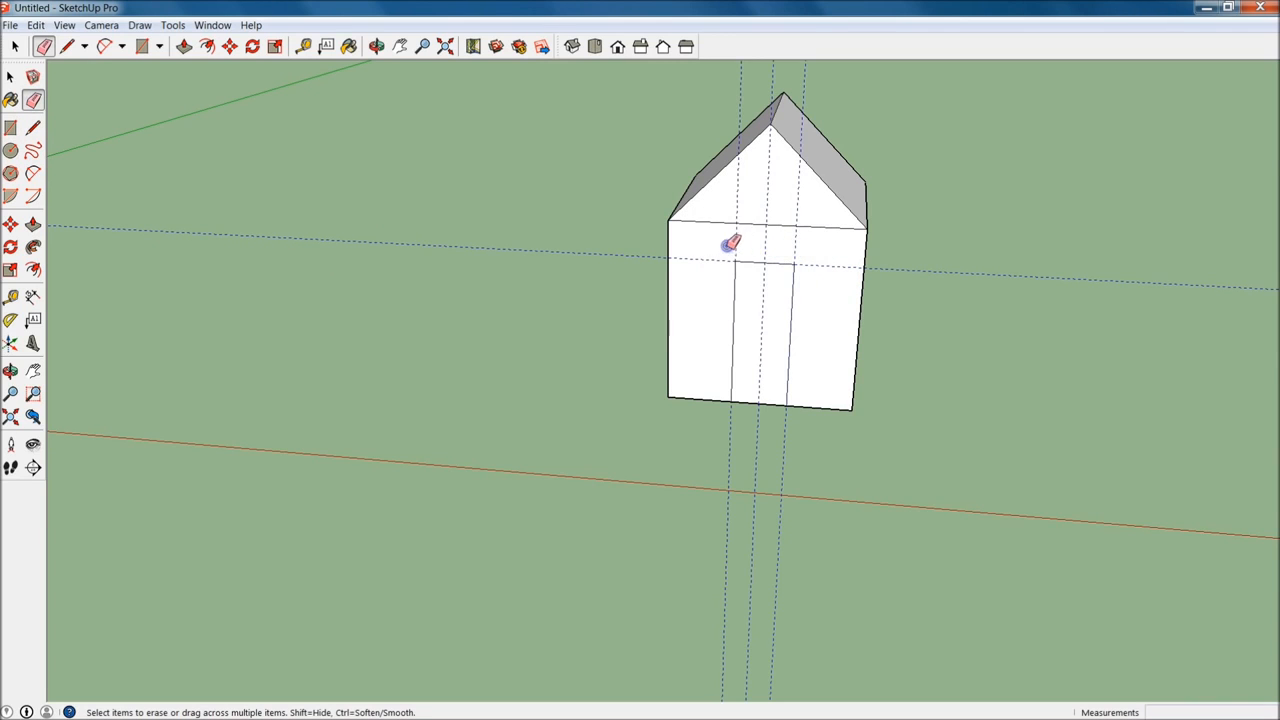
mouse_move(1020, 308)
middle_down()
mouse_move(783, 307)
mouse_move(611, 331)
mouse_move(800, 323)
mouse_move(783, 357)
mouse_move(959, 268)
mouse_move(809, 349)
mouse_move(723, 334)
middle_up()
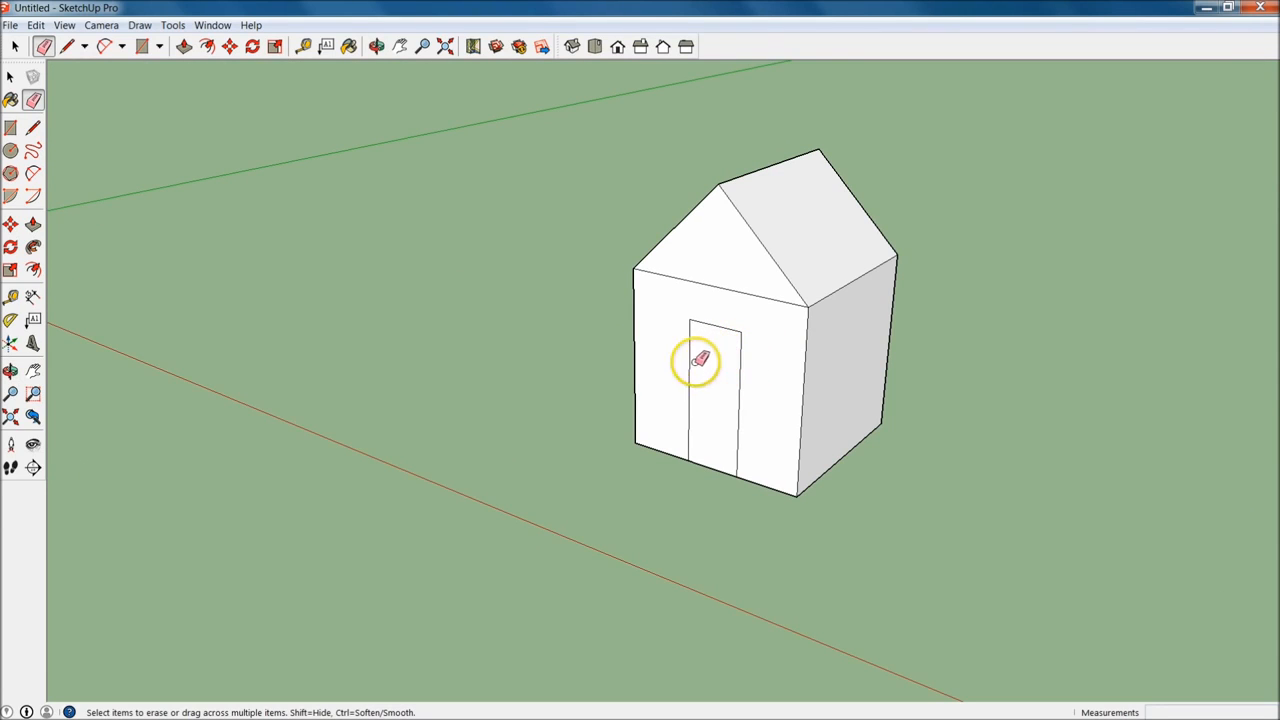
Move the door's top edge down 6" along the blue axis.
click(11, 225)
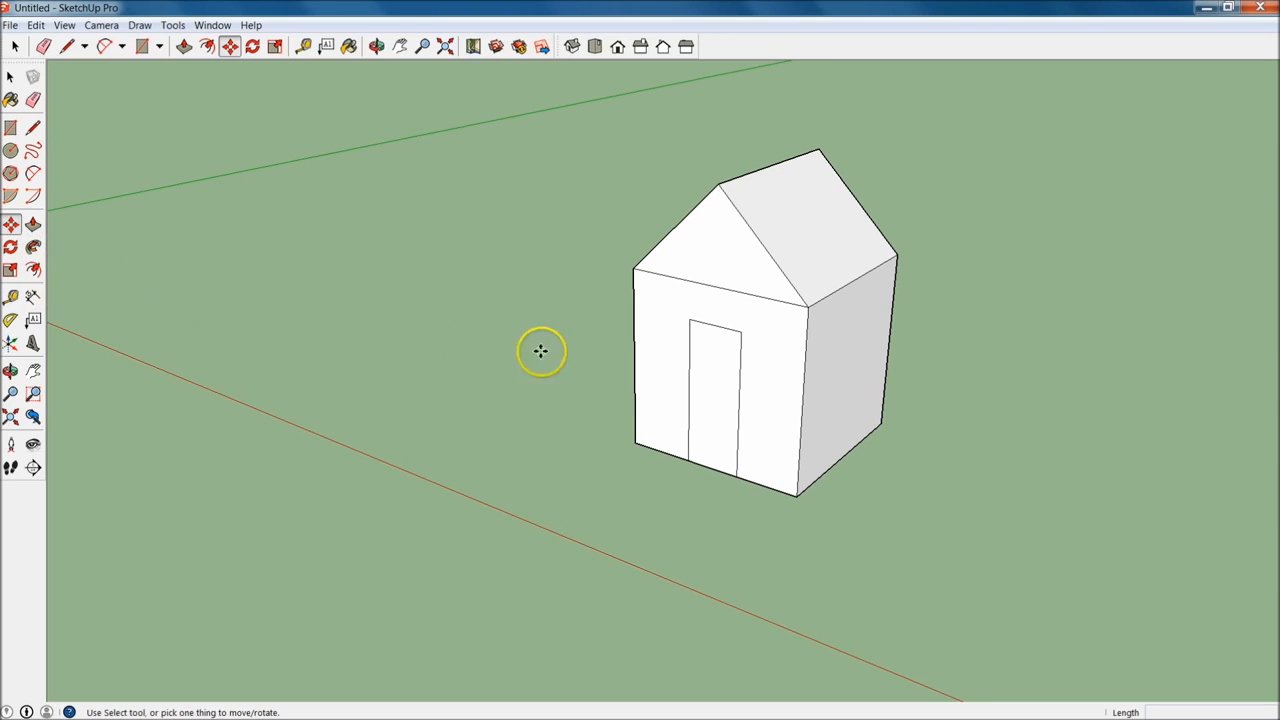
click(723, 329)
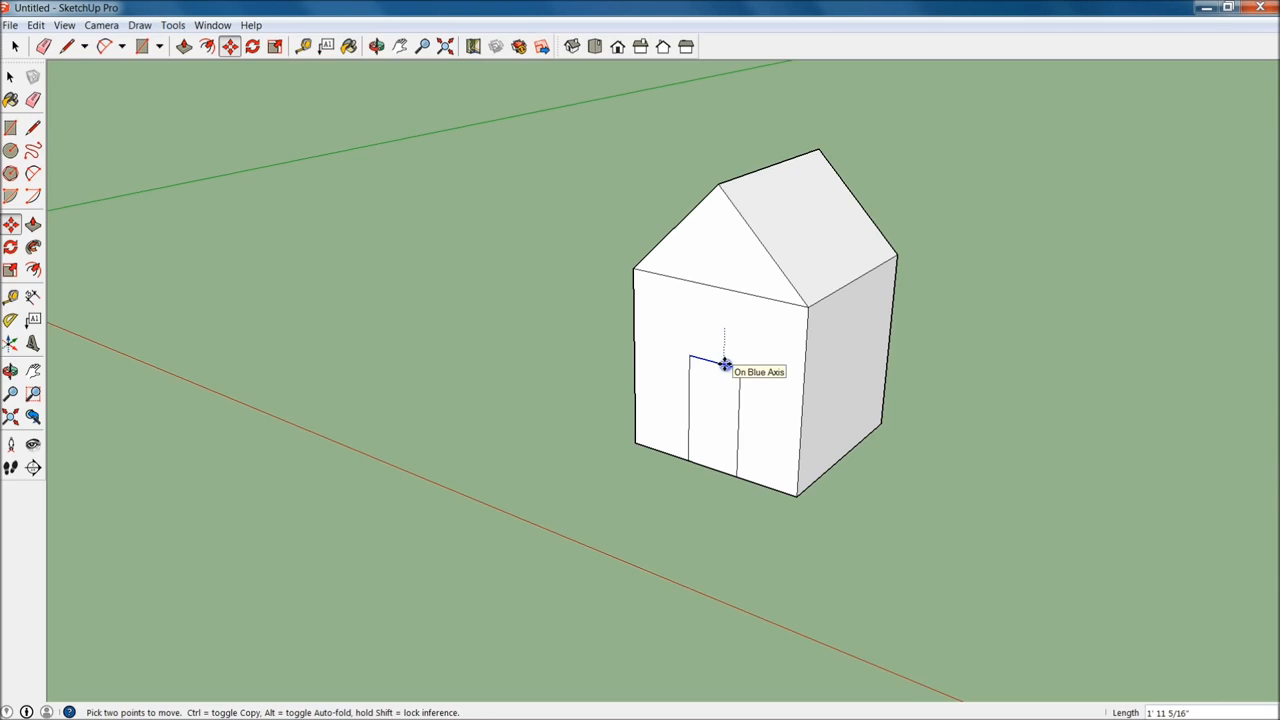
click(724, 364)
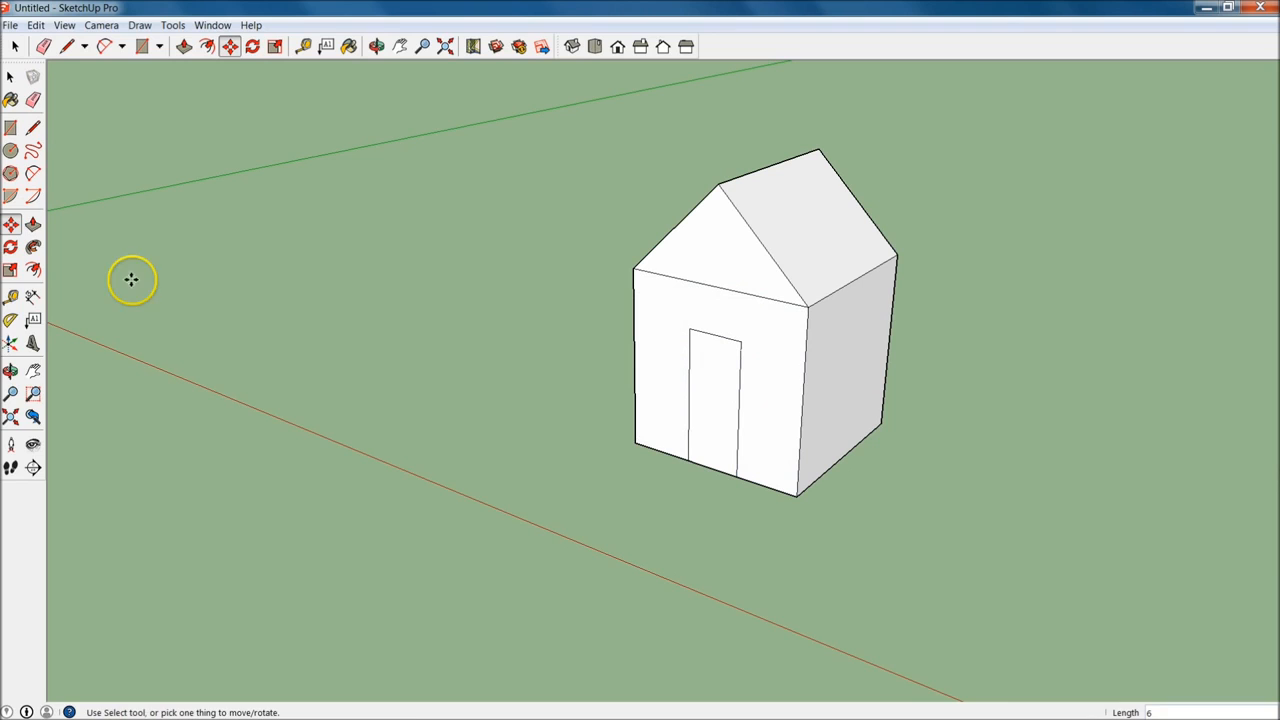
Measure upward from the midpoint of the door's base to check the door height.
click(12, 297)
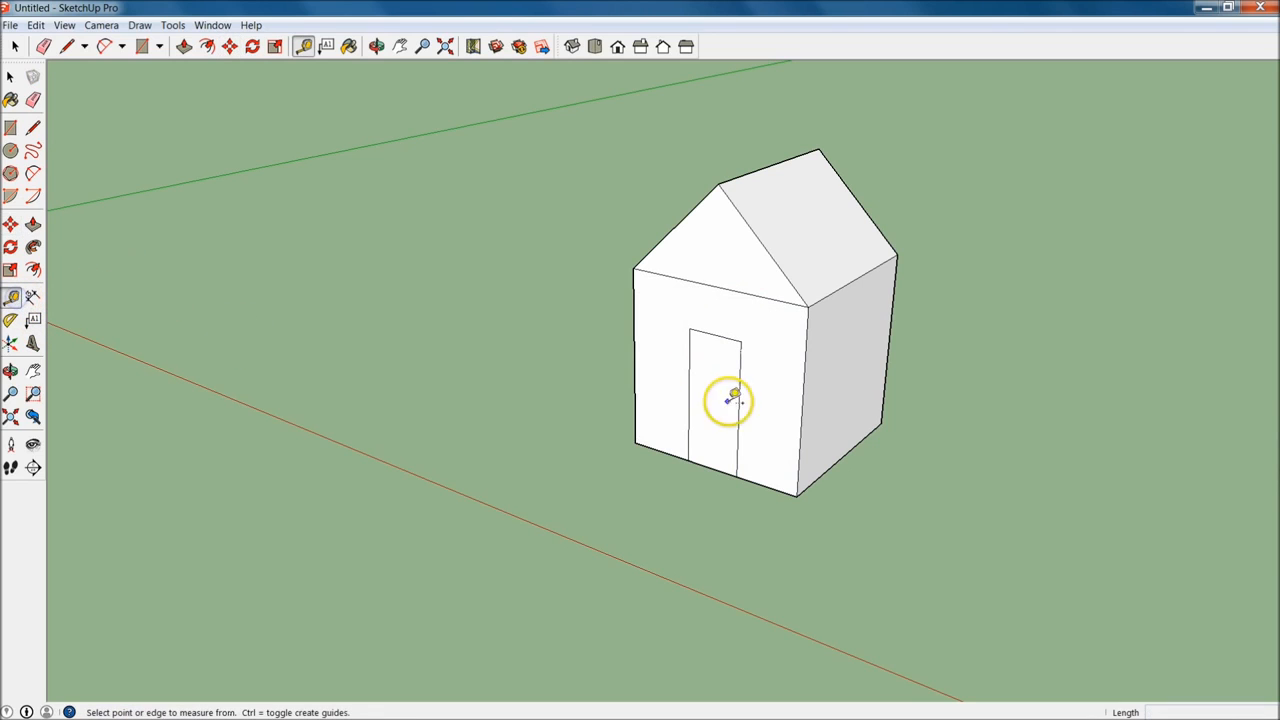
click(711, 467)
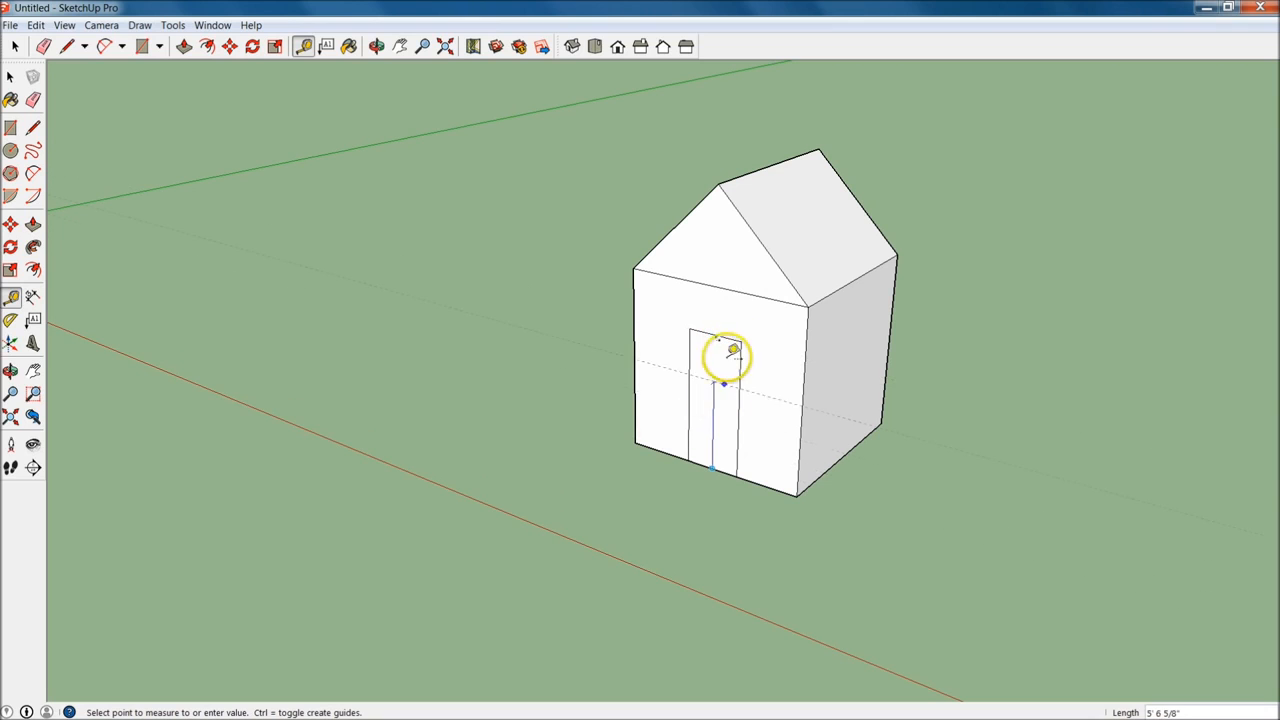
click(708, 310)
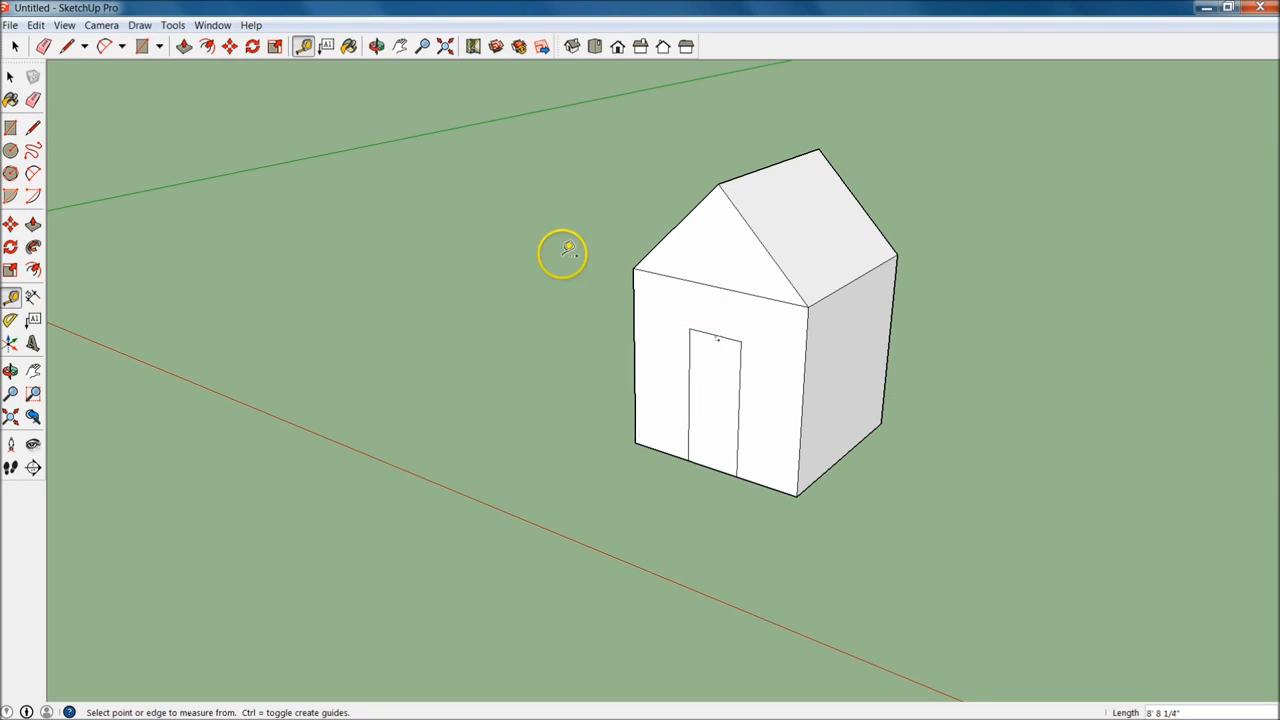
Switch to the Garden Shed Sample model and examine its shed variants and the stone shed with its pergola up close.
mouse_move(543, 390)
middle_down()
mouse_move(863, 386)
mouse_move(986, 449)
mouse_move(686, 449)
mouse_move(472, 473)
mouse_move(734, 394)
mouse_move(677, 477)
mouse_move(666, 277)
mouse_move(775, 587)
mouse_move(1000, 551)
mouse_move(571, 594)
mouse_move(767, 551)
mouse_move(680, 543)
middle_up()
key(alt+Tab)
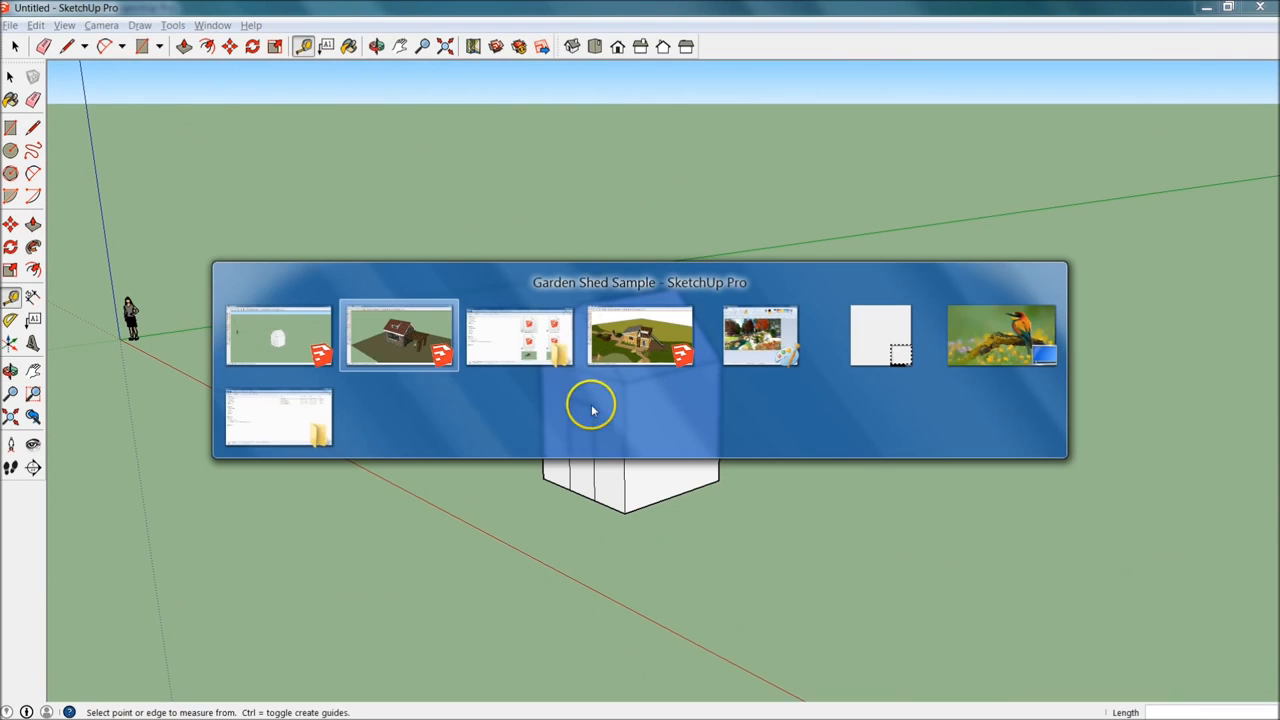
click(393, 338)
middle_drag(916, 530, 594, 660)
scroll(937, 160, up, 2)
shift+middle_drag(980, 228, 580, 452)
scroll(890, 434, up, 2)
middle_drag(1106, 471, 789, 368)
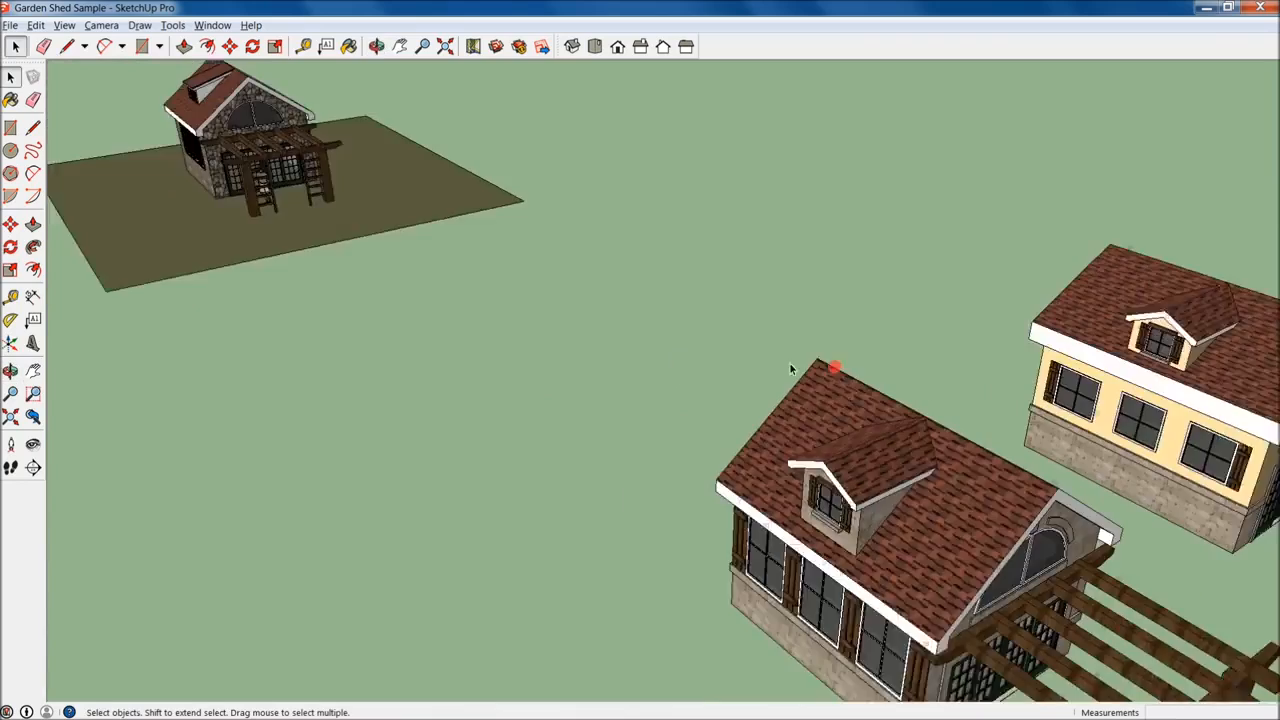
scroll(200, 134, up, 4)
mouse_move(200, 134)
shift+middle_down()
mouse_move(380, 371)
mouse_move(698, 417)
mouse_move(849, 403)
mouse_move(663, 397)
shift+middle_up()
scroll(380, 371, down, 1)
mouse_move(727, 531)
middle_down()
mouse_move(472, 533)
mouse_move(740, 446)
middle_up()
scroll(740, 446, up, 2)
Switch to the Sample 3 model and inspect the playhouse from its entrance side and its slide side.
key(alt+Tab)
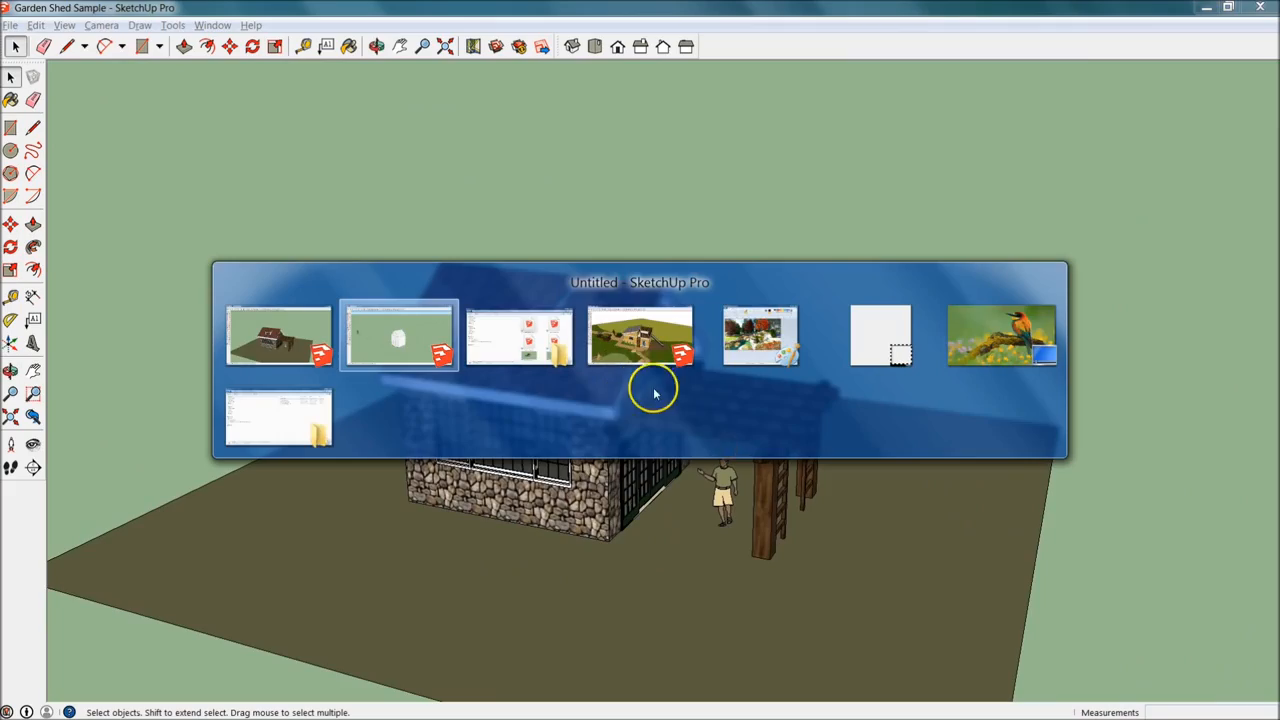
click(628, 341)
middle_drag(702, 467, 989, 411)
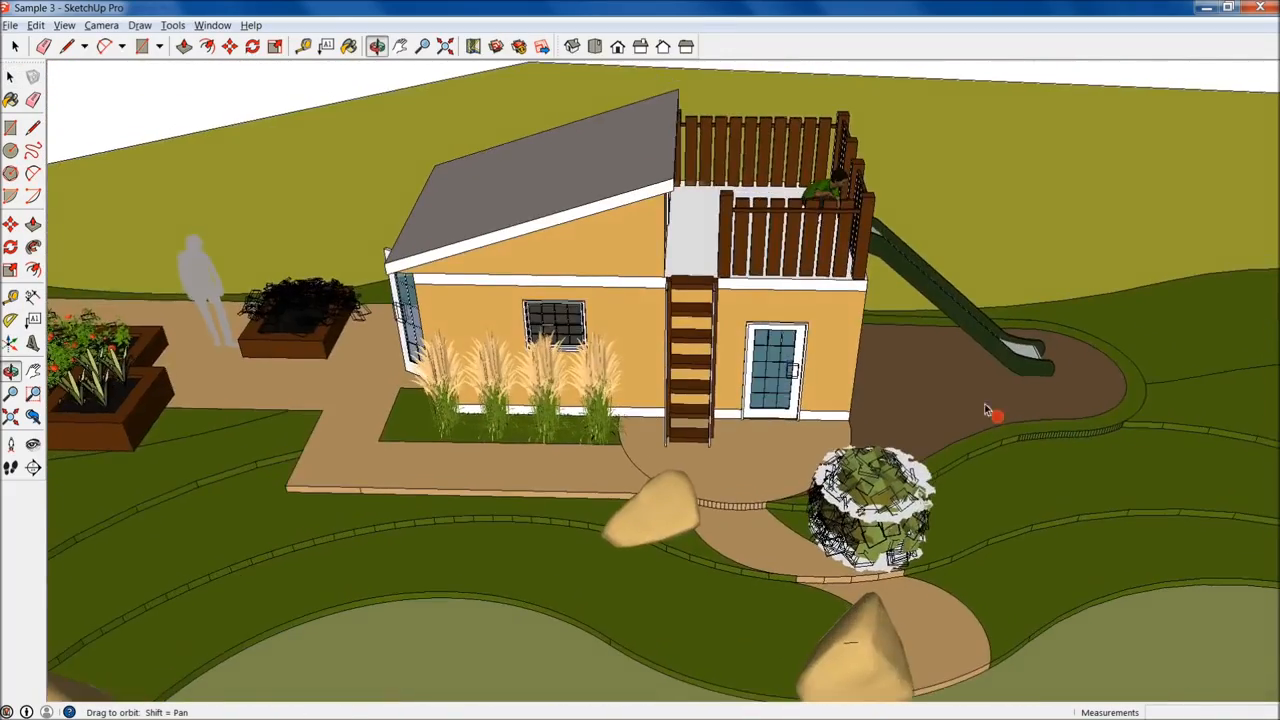
middle_drag(420, 356, 985, 312)
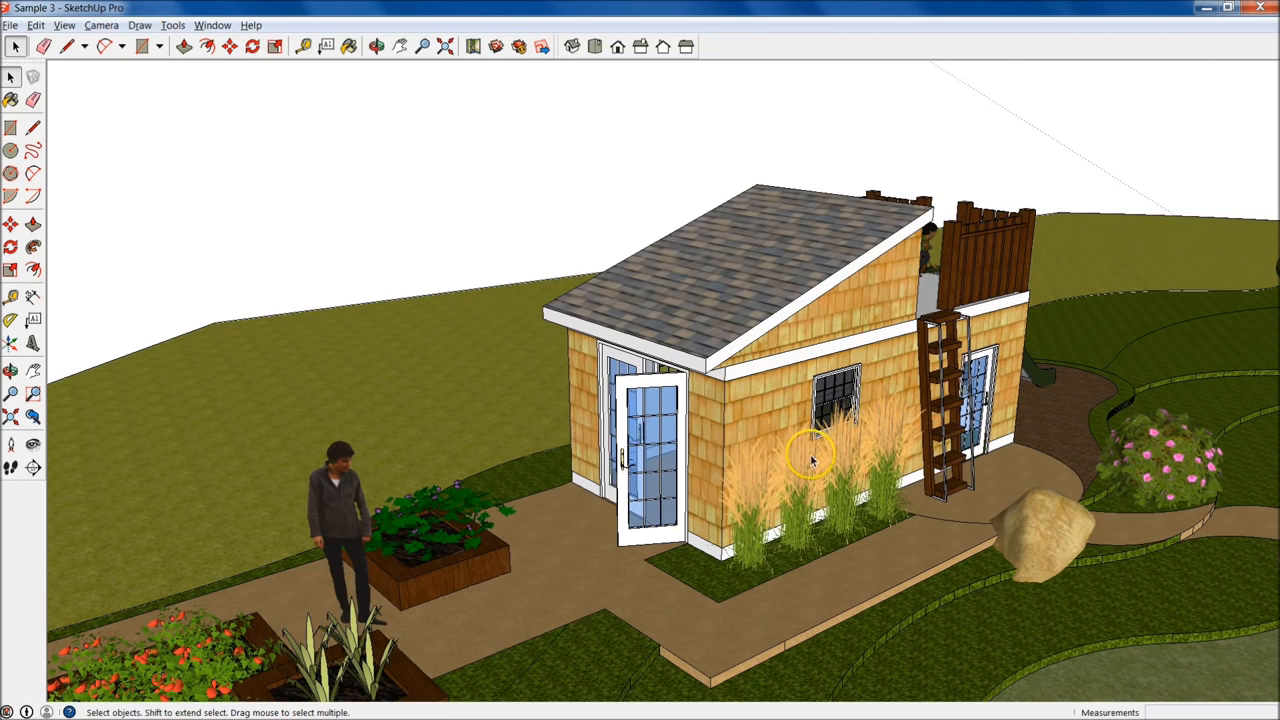
middle_drag(962, 385, 680, 323)
Return to the untitled house model and view its front wall, door and gabled roof from several angles.
key(alt+Tab)
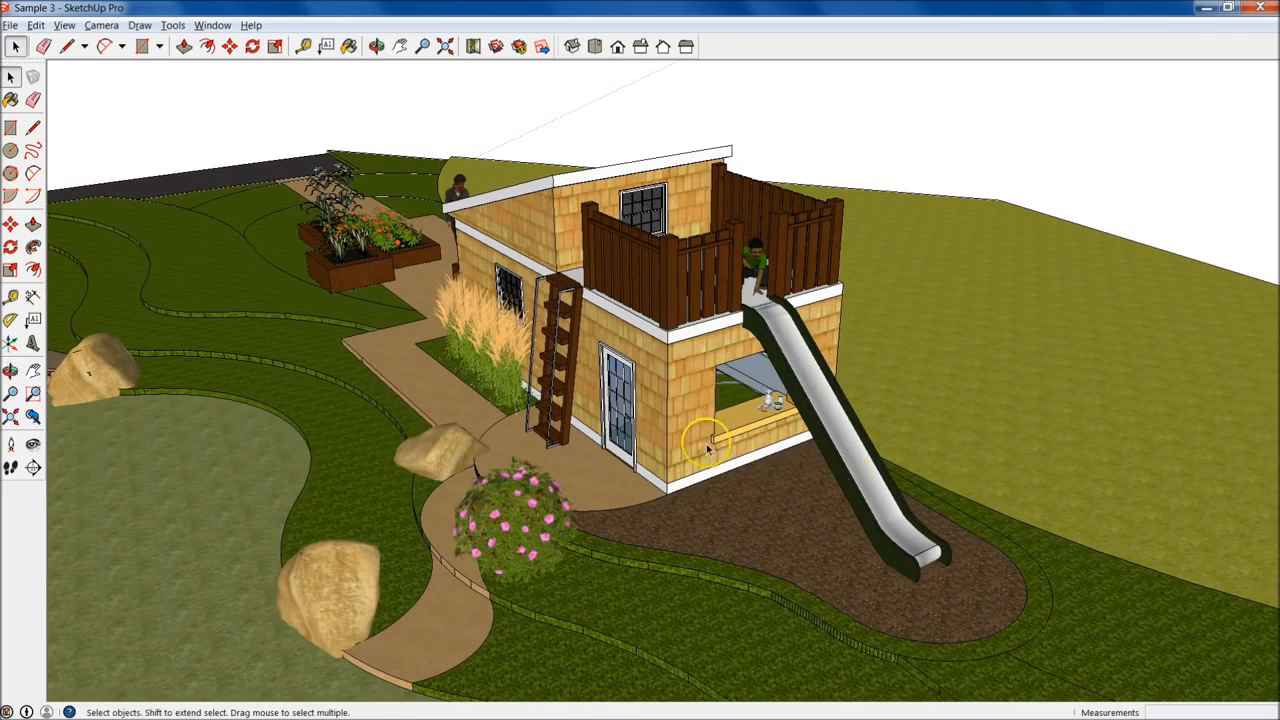
key(alt+Tab)
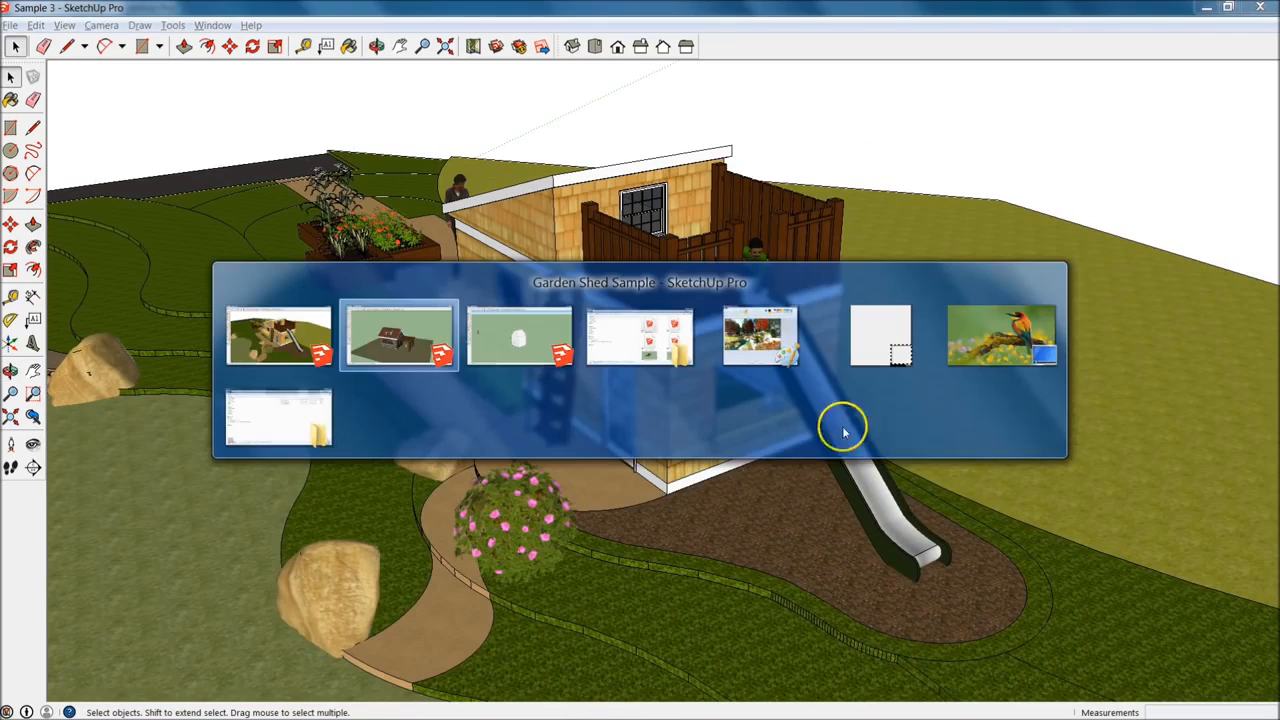
click(513, 343)
middle_drag(614, 470, 811, 563)
key(t)
scroll(914, 534, down, 1)
scroll(914, 534, up, 1)
middle_drag(903, 556, 1037, 614)
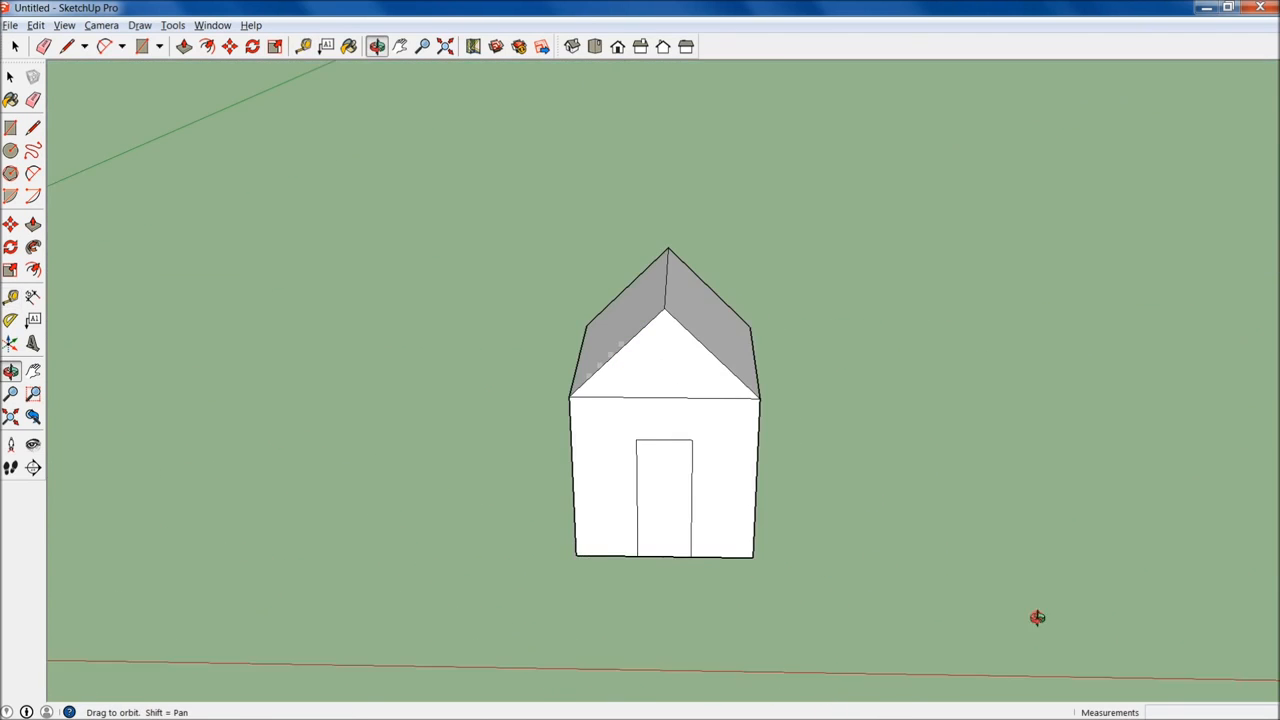
middle_drag(777, 503, 788, 441)
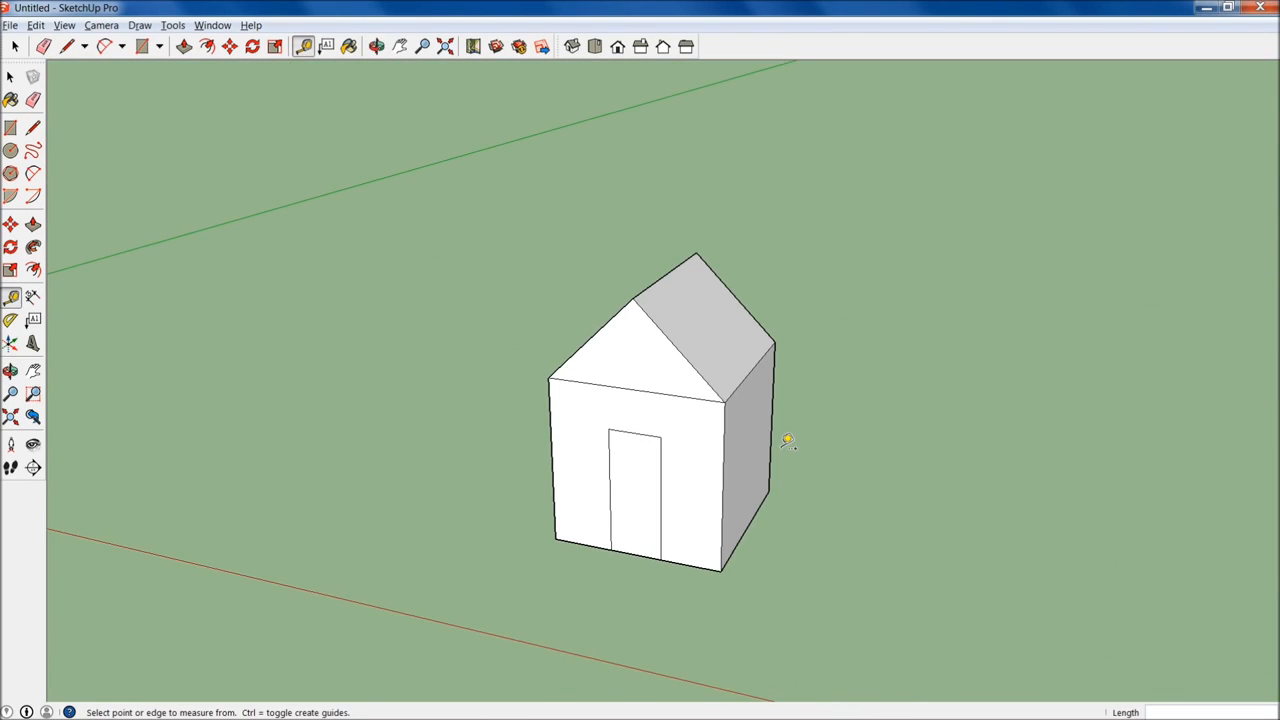